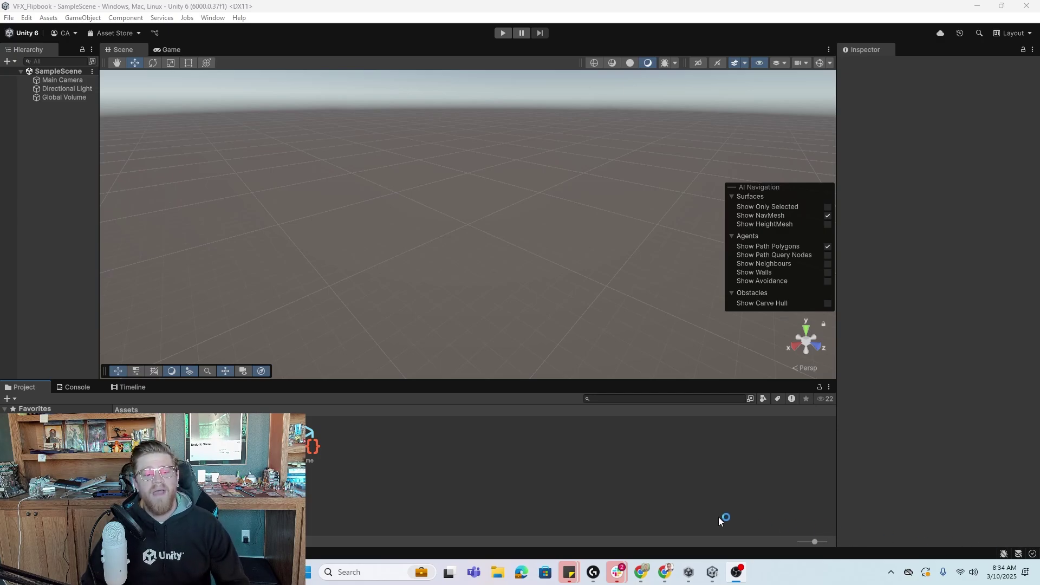
Install the Visual Effect Graph package from the Unity Registry and view its available samples.
{"action": "left_click", "coordinate": [209, 21]}
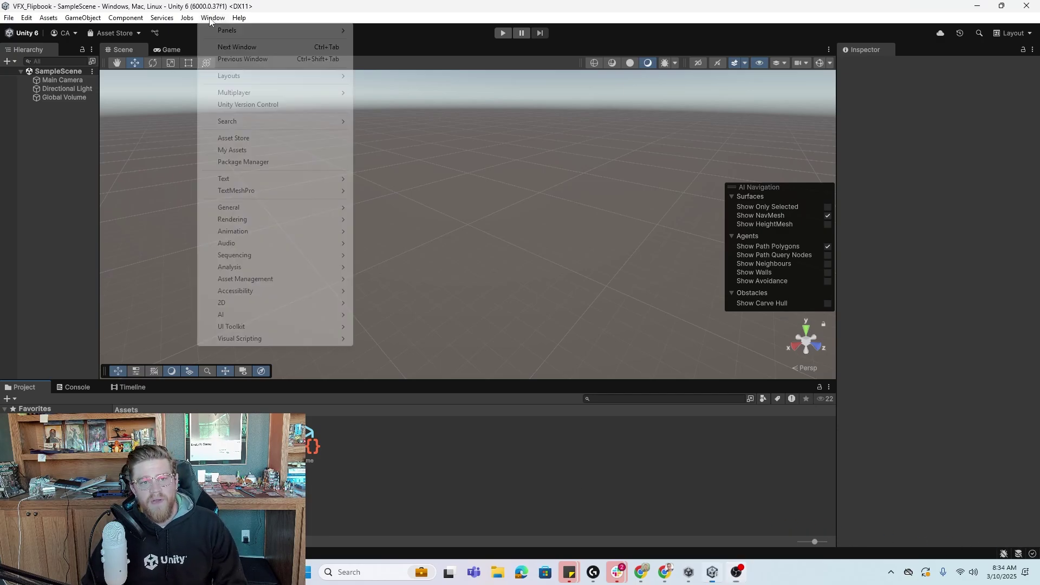
{"action": "left_click", "coordinate": [259, 162]}
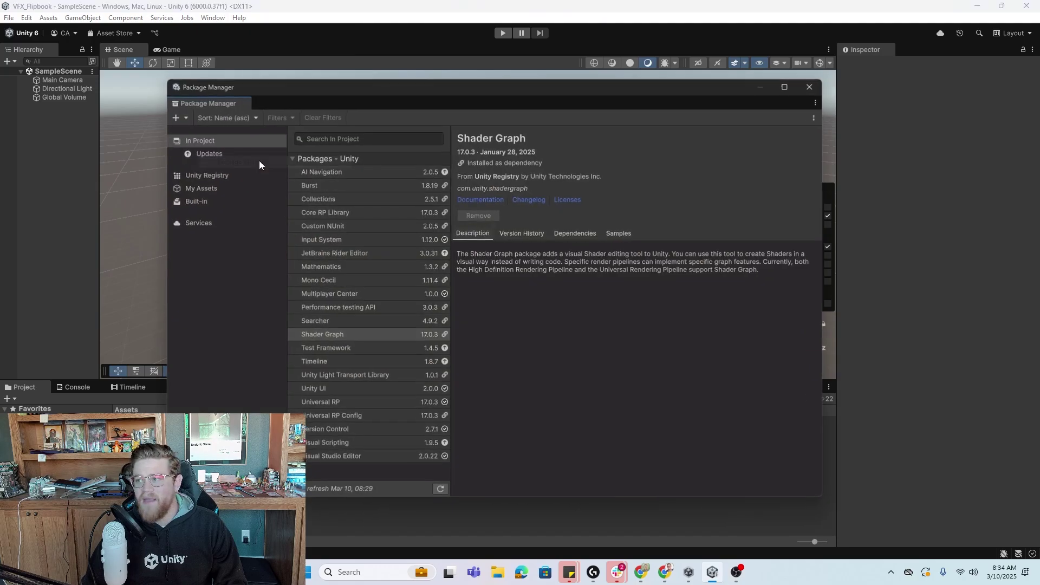
{"action": "left_click", "coordinate": [223, 176]}
{"action": "left_click", "coordinate": [326, 139]}
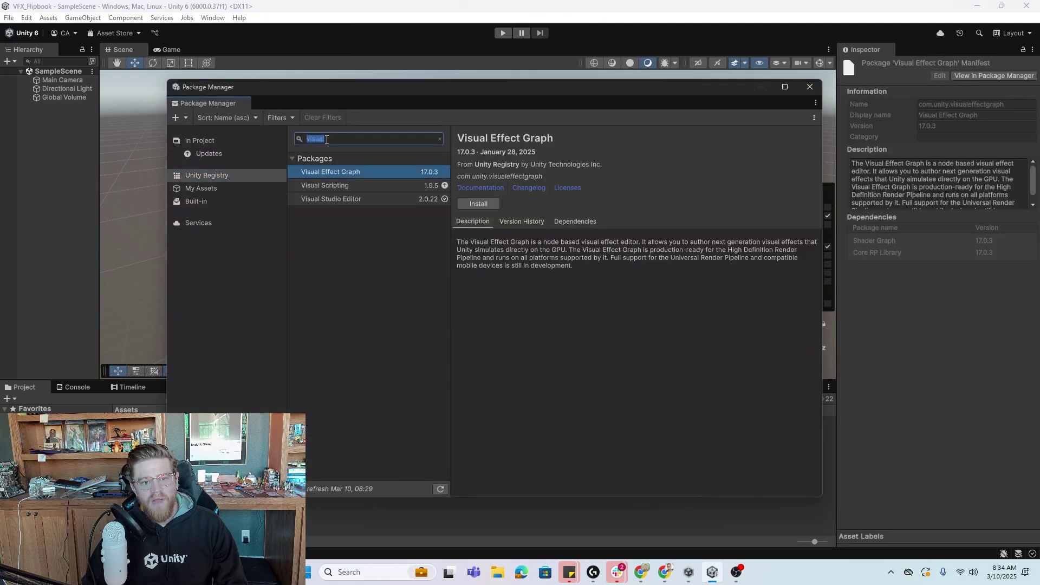
{"action": "type", "text": "visual"}
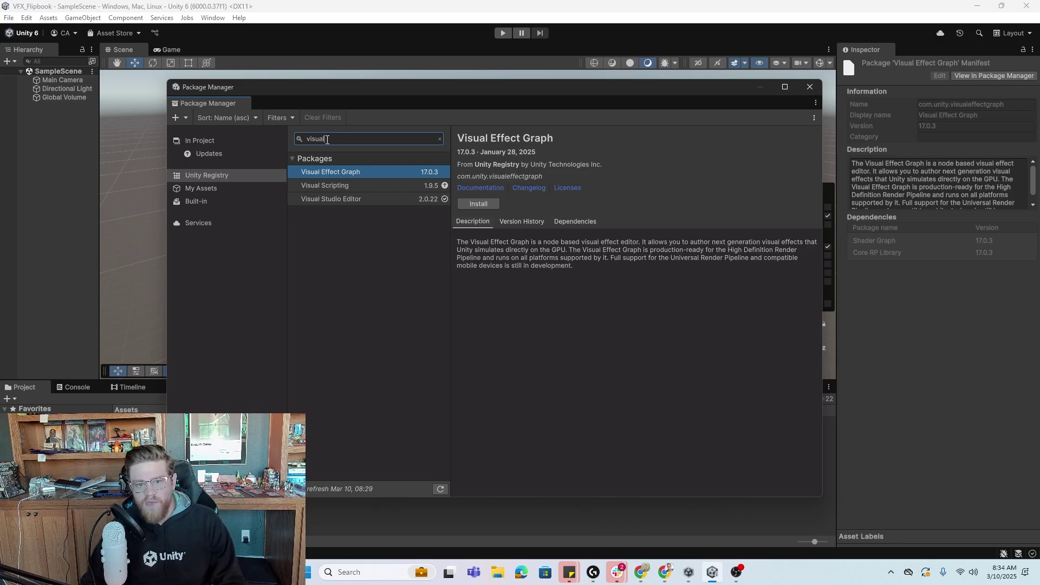
{"action": "left_click", "coordinate": [493, 202]}
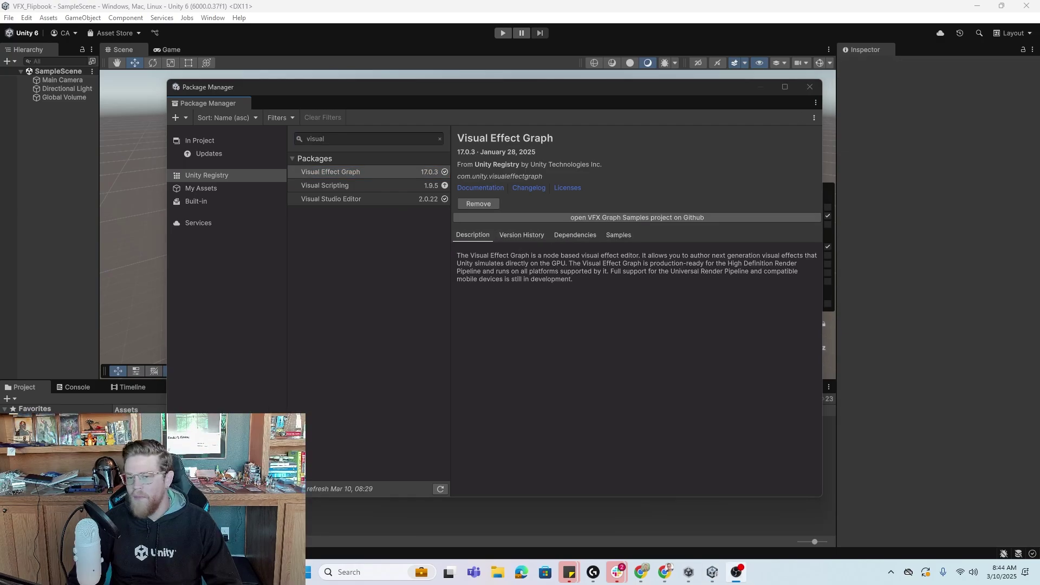
{"action": "left_click", "coordinate": [625, 235]}
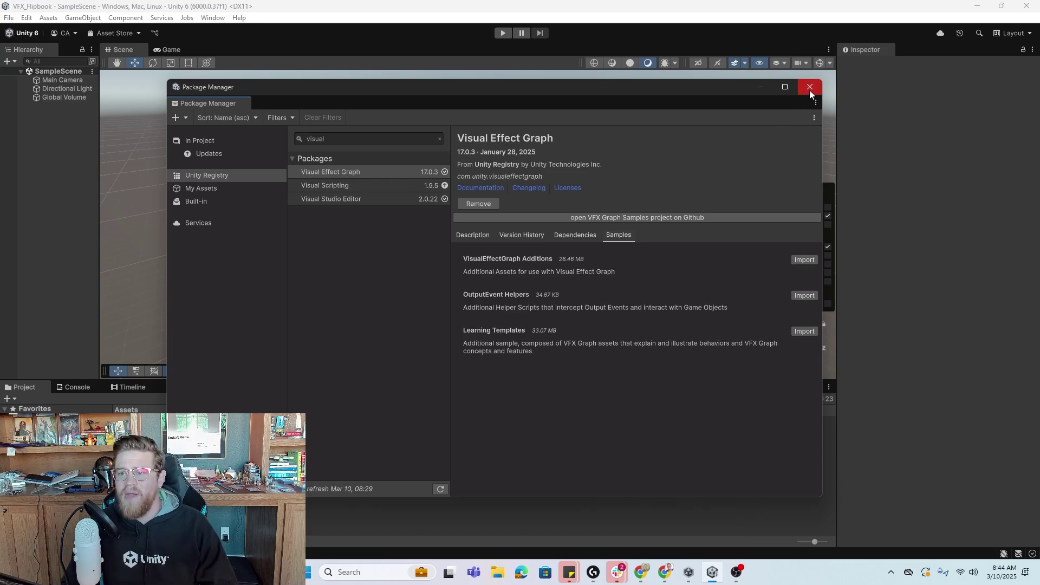
Create a Visual Effect Graph asset in the Assets folder from the Minimal System template.
{"action": "right_click", "coordinate": [358, 451]}
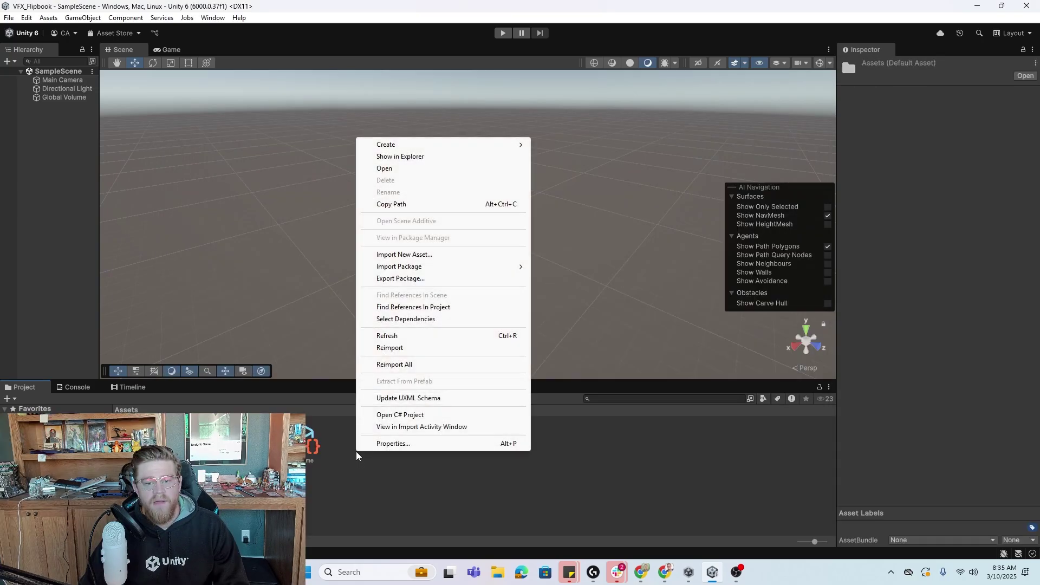
{"action": "mouse_move", "coordinate": [452, 152]}
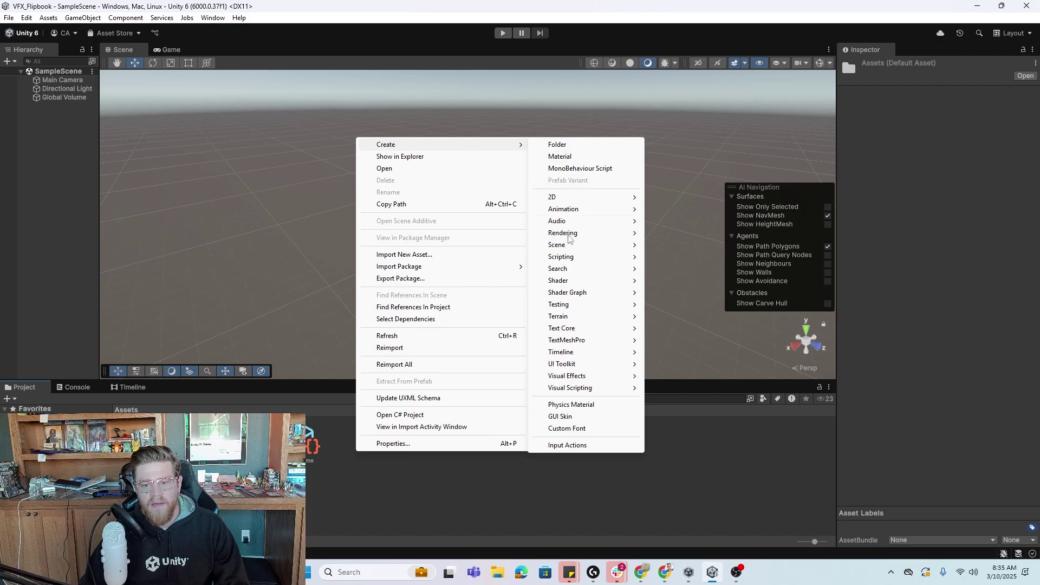
{"action": "mouse_move", "coordinate": [598, 379]}
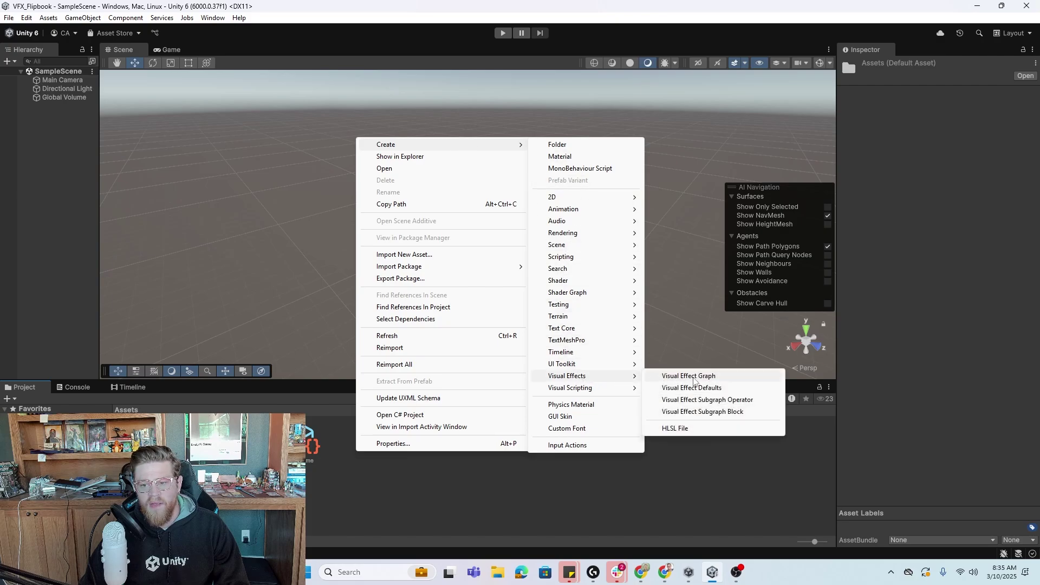
{"action": "left_click", "coordinate": [732, 379]}
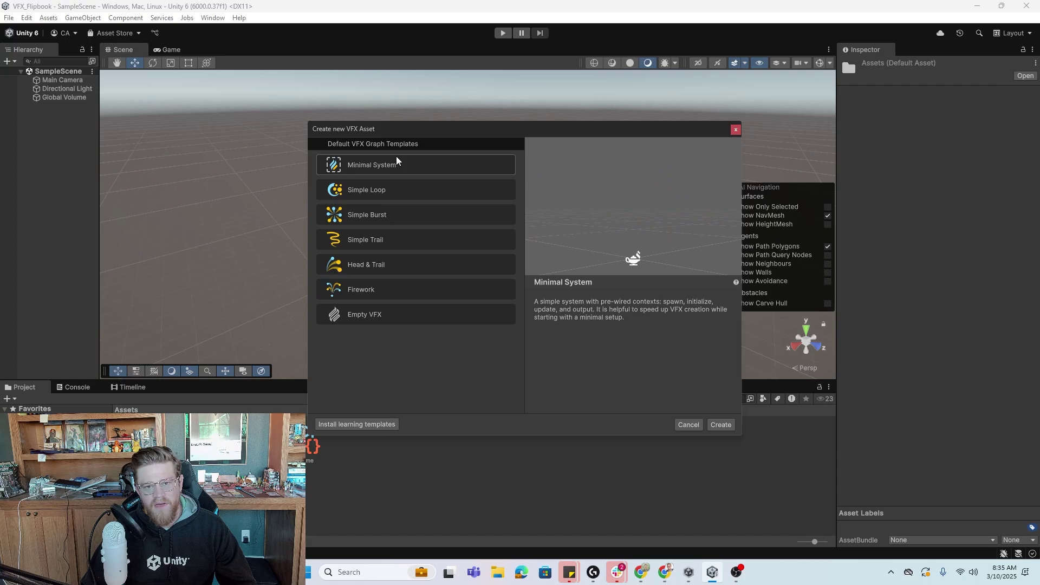
{"action": "left_click", "coordinate": [720, 424]}
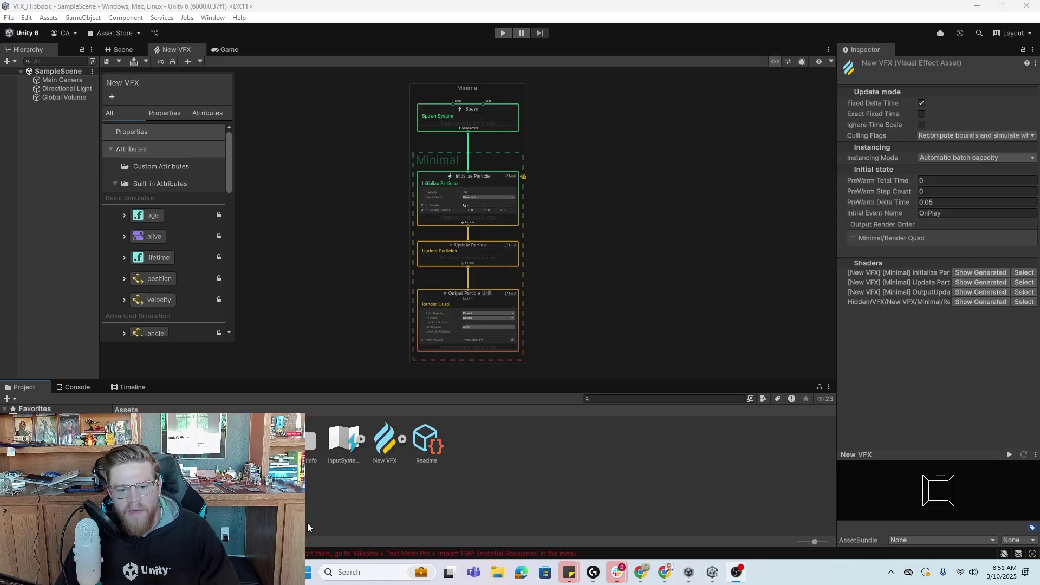
Rename the new visual effect asset as CandleFlame.
{"action": "right_click", "coordinate": [390, 460]}
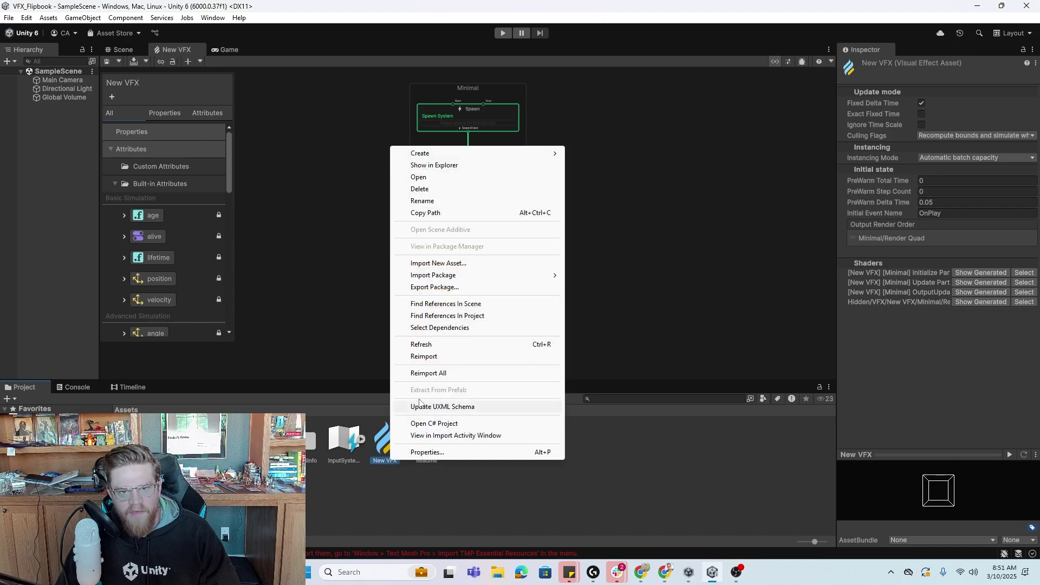
{"action": "left_click", "coordinate": [447, 200]}
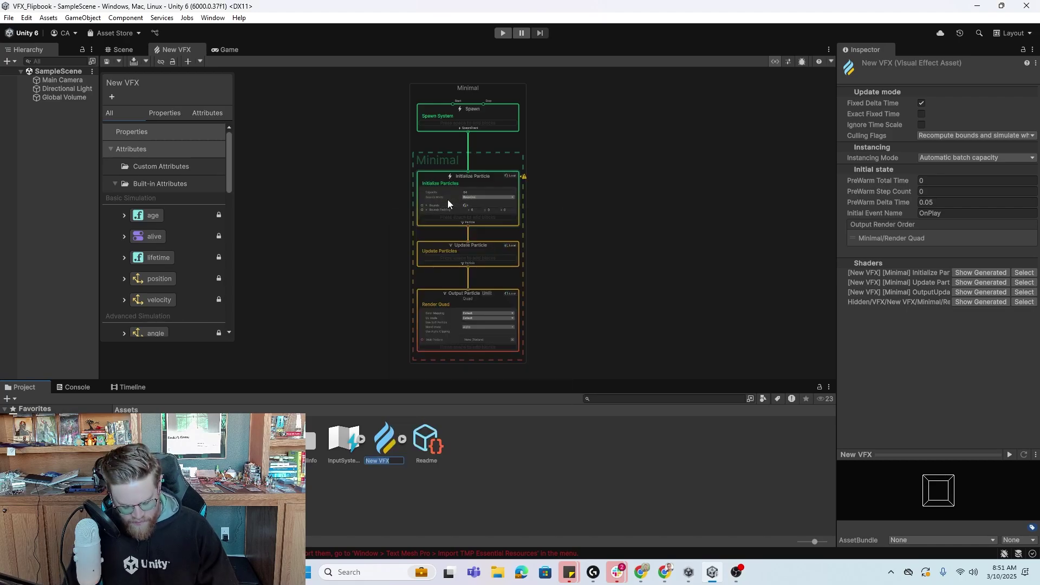
{"action": "type", "text": "dleFa"}
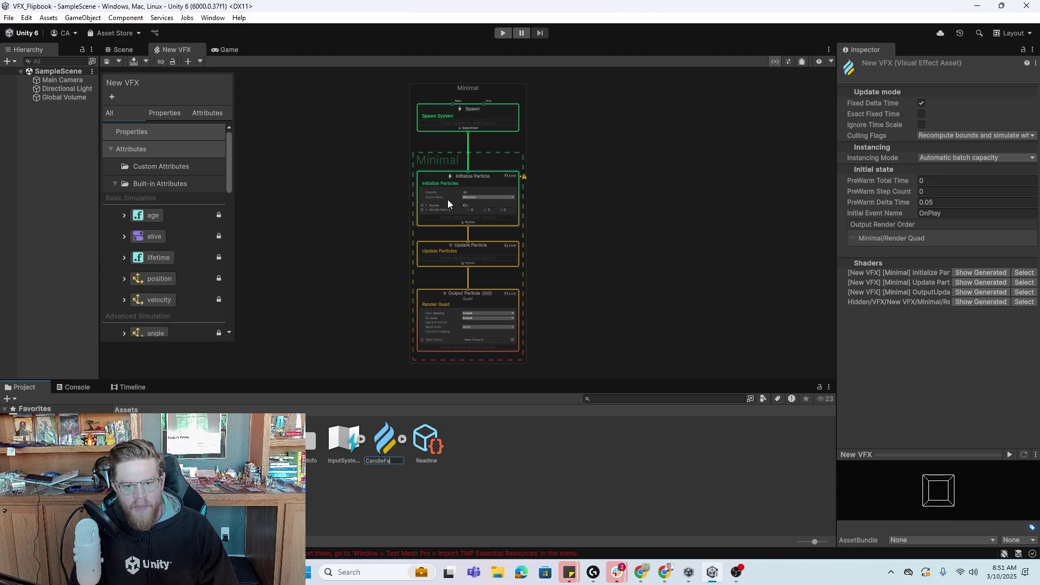
{"action": "type", "text": "ndleFlame"}
{"action": "key", "text": "Return"}
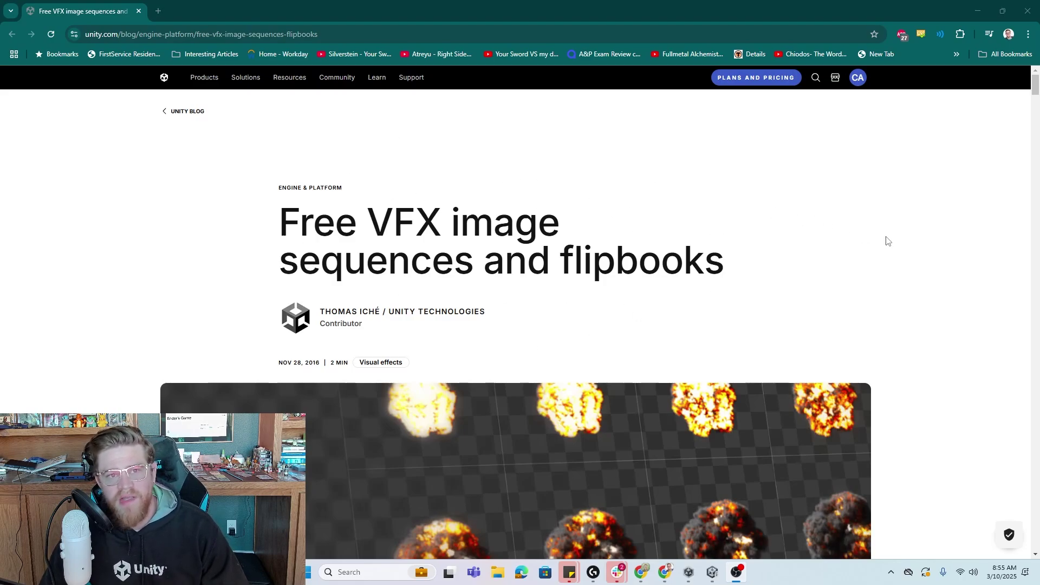
In the browser, examine the sequence previews and download options on Unity's free VFX image sequences and flipbooks page, down to Flame02.
{"action": "scroll", "coordinate": [954, 258], "scroll_direction": "down", "scroll_amount": 10}
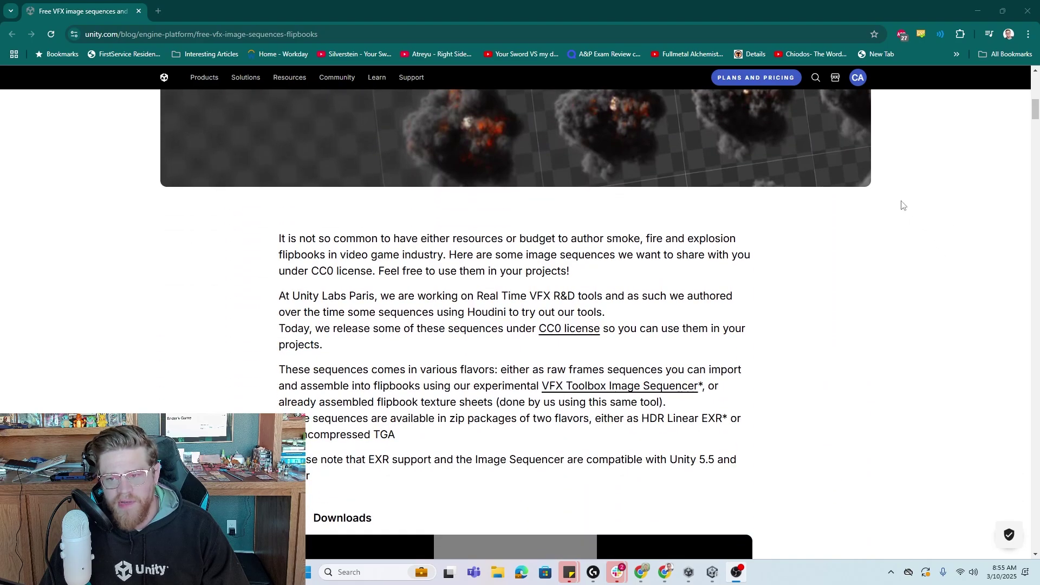
{"action": "middle_click", "coordinate": [903, 202]}
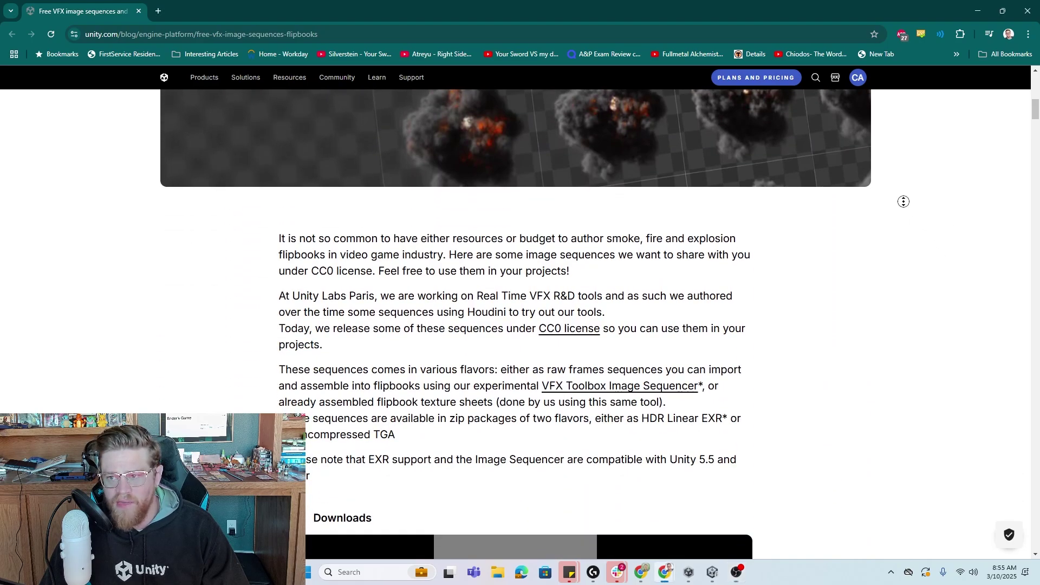
{"action": "scroll", "coordinate": [902, 228], "scroll_direction": "down", "scroll_amount": 1}
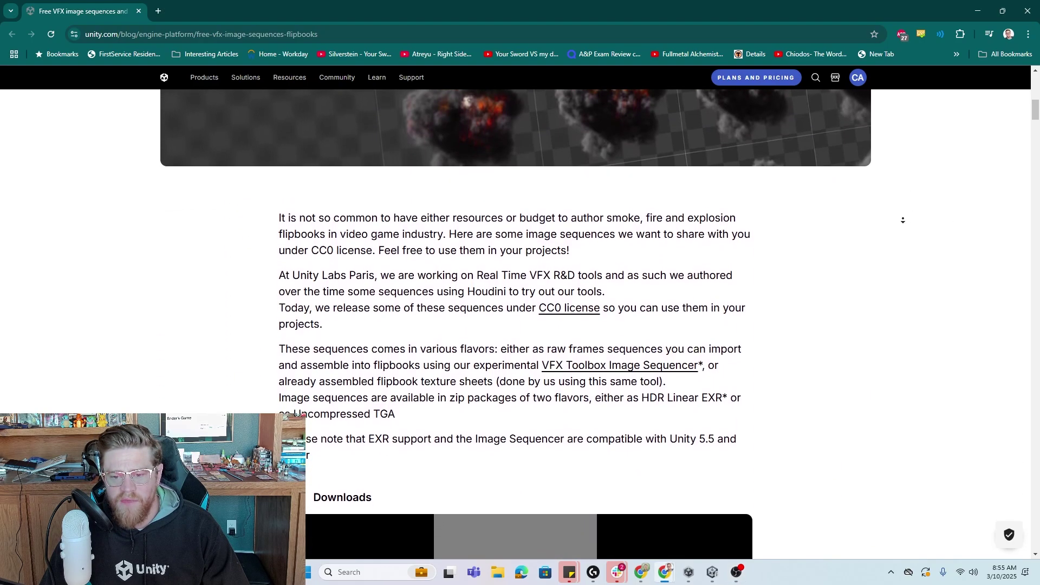
{"action": "scroll", "coordinate": [903, 228], "scroll_direction": "down", "scroll_amount": 7}
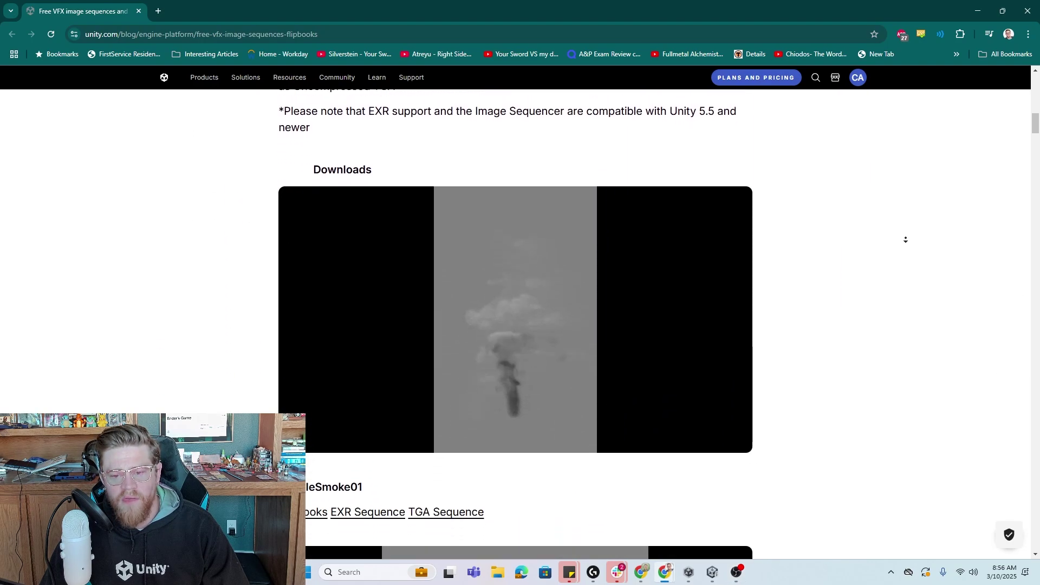
{"action": "scroll", "coordinate": [905, 240], "scroll_direction": "down", "scroll_amount": 8}
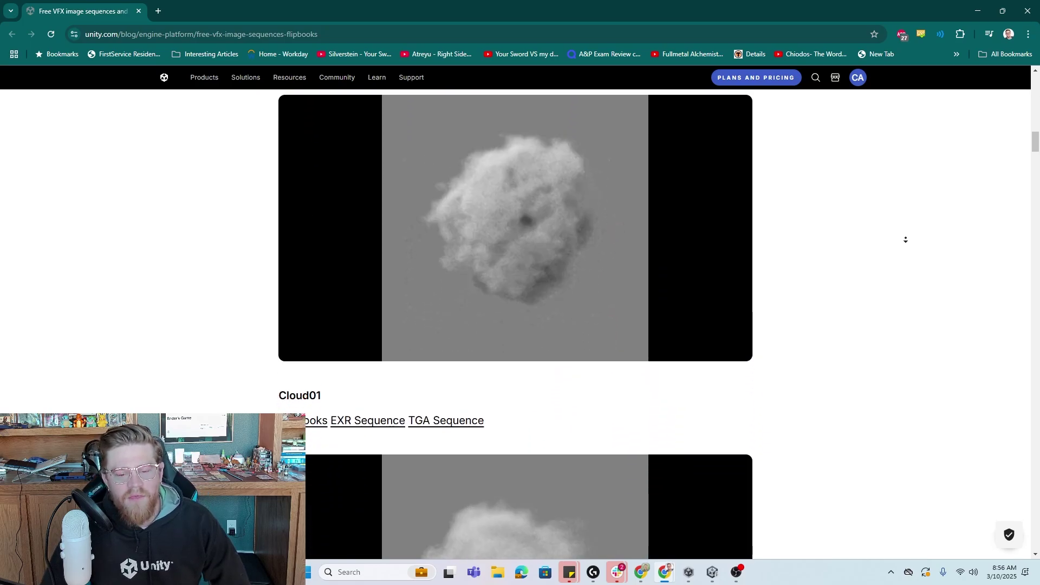
{"action": "scroll", "coordinate": [905, 240], "scroll_direction": "down", "scroll_amount": 8}
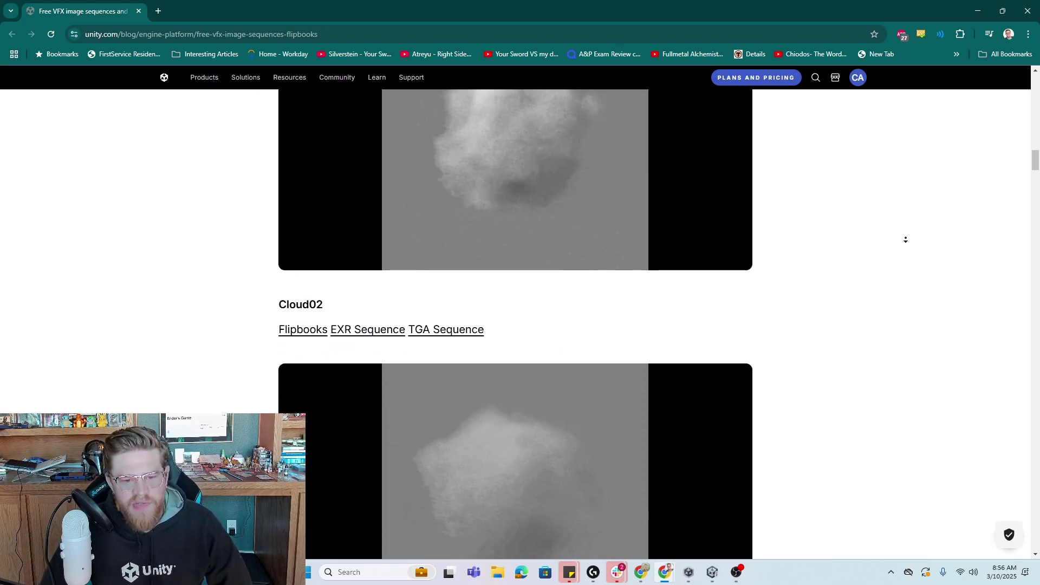
{"action": "scroll", "coordinate": [905, 240], "scroll_direction": "down", "scroll_amount": 8}
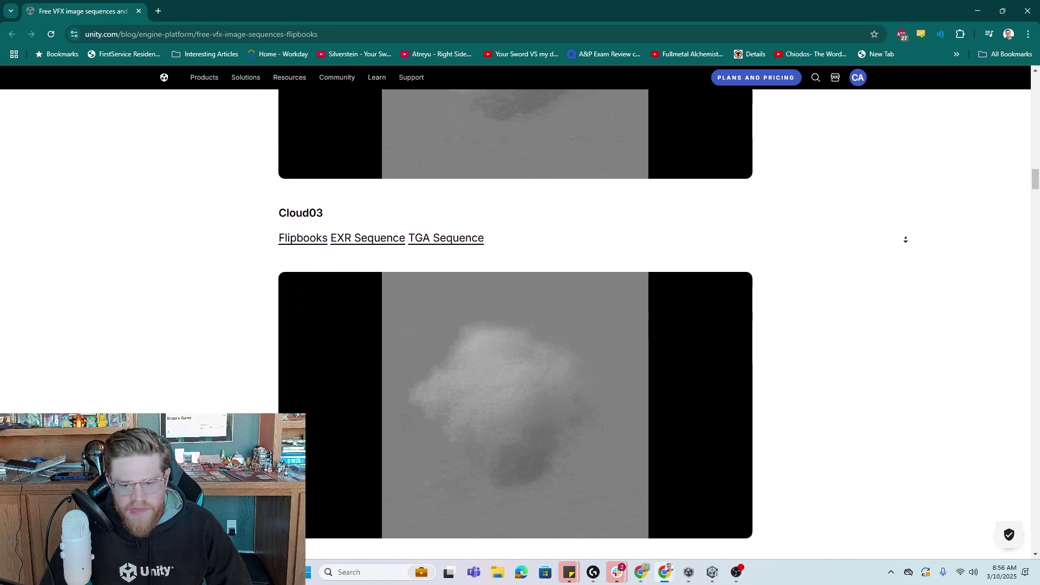
{"action": "scroll", "coordinate": [905, 240], "scroll_direction": "down", "scroll_amount": 2}
{"action": "scroll", "coordinate": [905, 239], "scroll_direction": "down", "scroll_amount": 4}
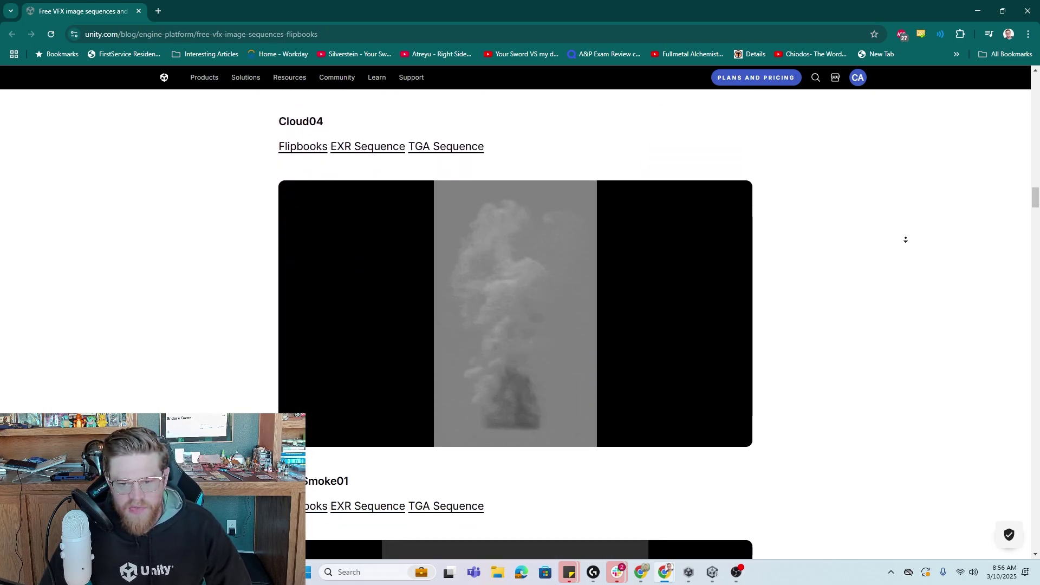
{"action": "scroll", "coordinate": [905, 239], "scroll_direction": "down", "scroll_amount": 8}
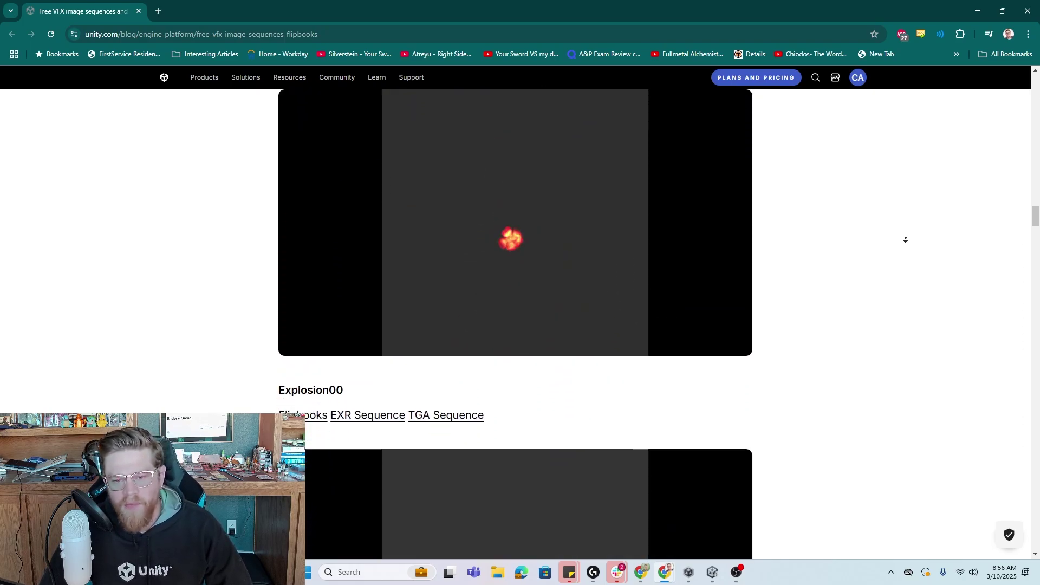
{"action": "scroll", "coordinate": [905, 240], "scroll_direction": "down", "scroll_amount": 8}
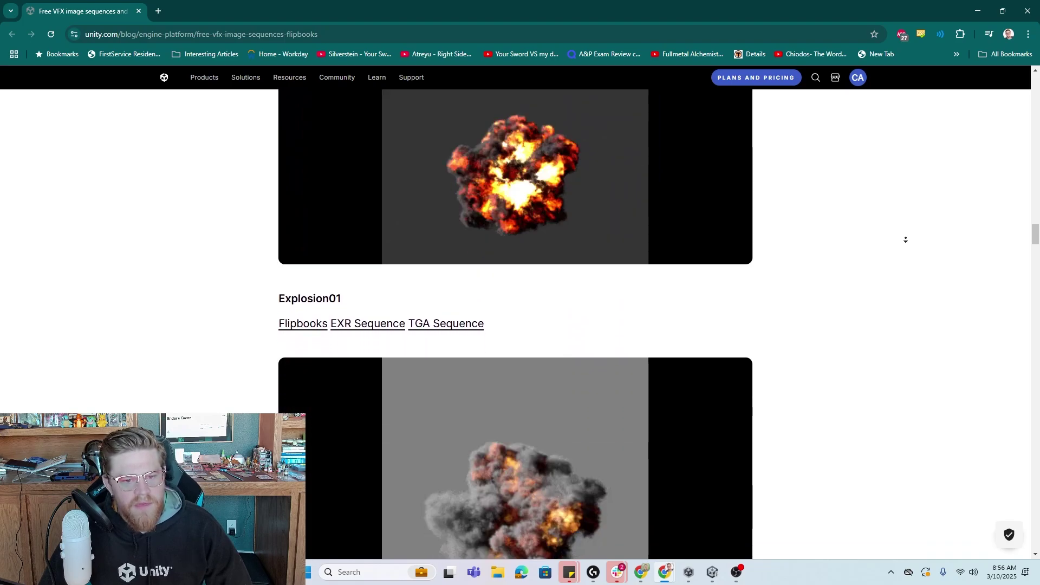
{"action": "scroll", "coordinate": [905, 240], "scroll_direction": "down", "scroll_amount": 8}
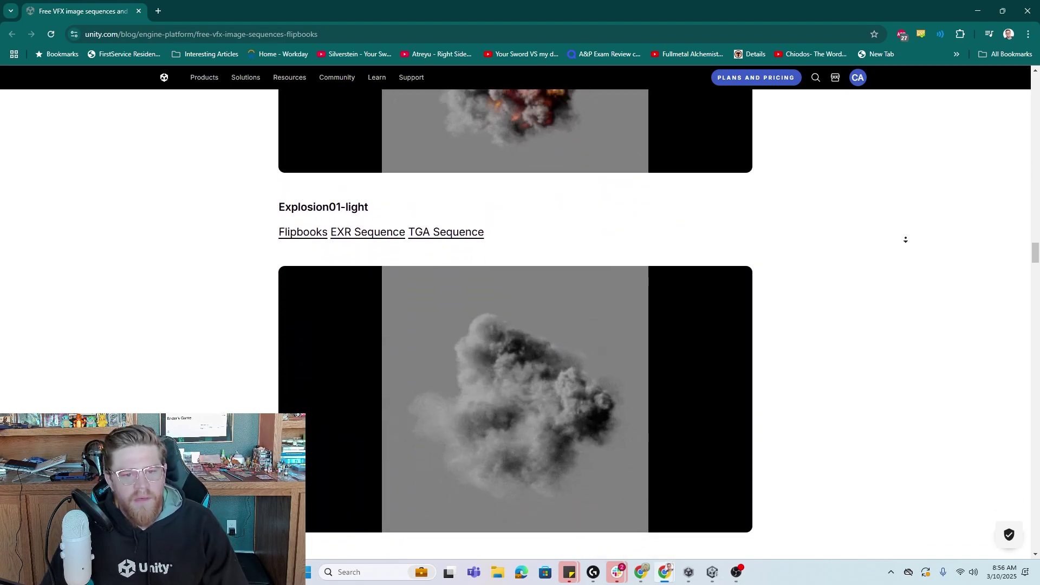
{"action": "scroll", "coordinate": [905, 240], "scroll_direction": "down", "scroll_amount": 8}
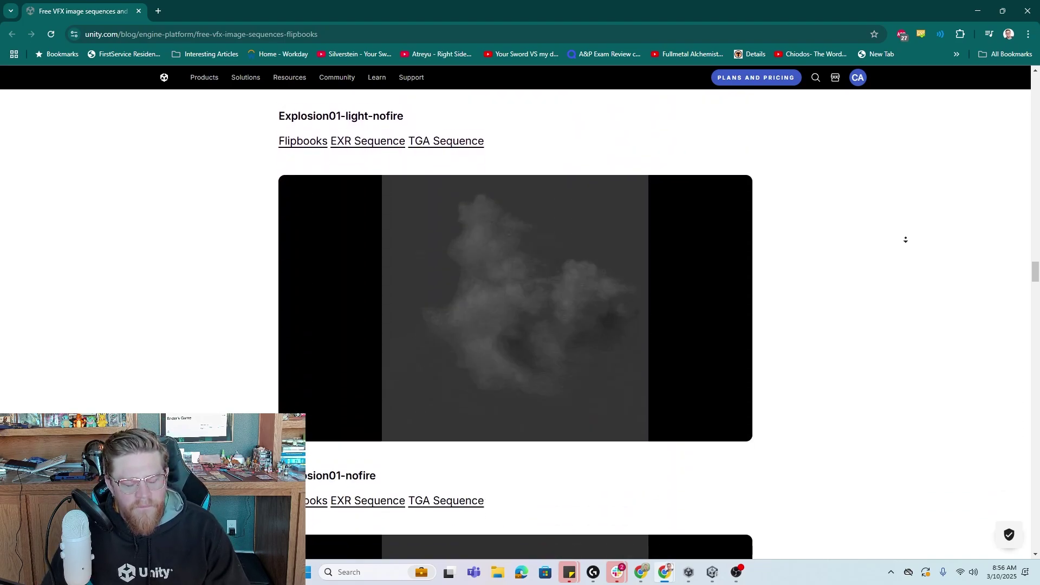
{"action": "scroll", "coordinate": [905, 239], "scroll_direction": "down", "scroll_amount": 15}
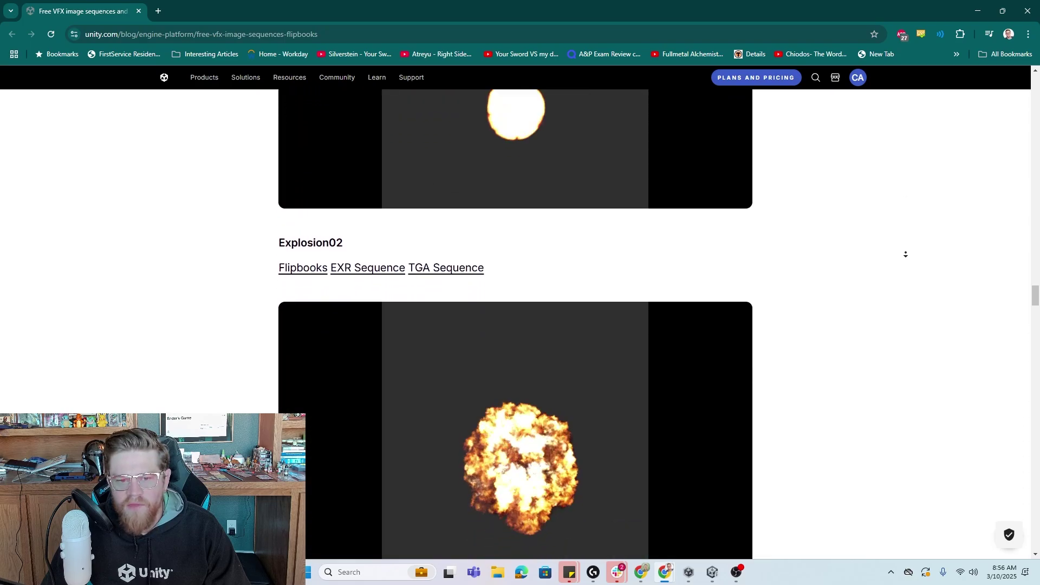
{"action": "scroll", "coordinate": [905, 254], "scroll_direction": "down", "scroll_amount": 15}
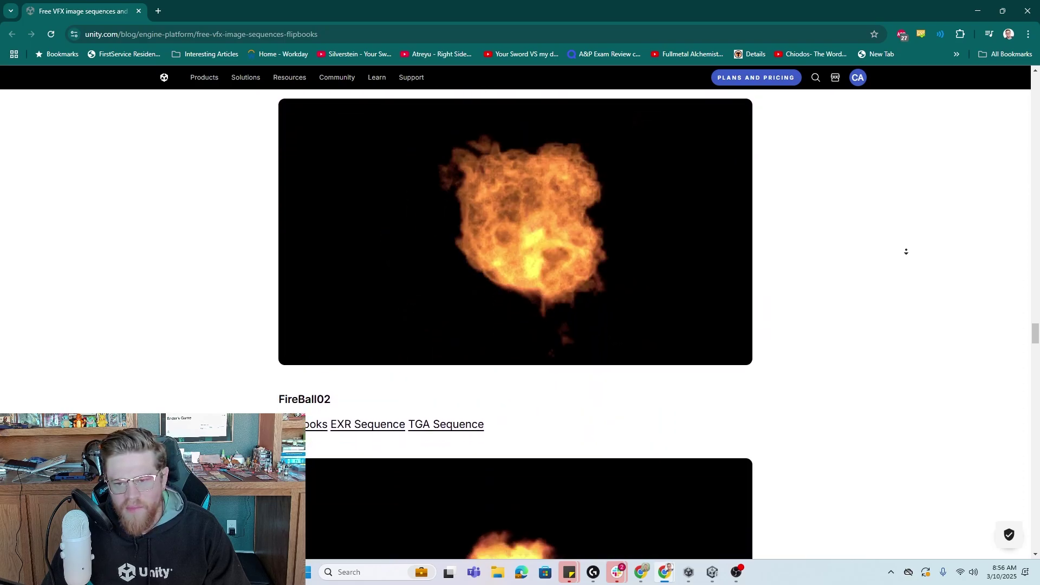
{"action": "scroll", "coordinate": [906, 249], "scroll_direction": "down", "scroll_amount": 13}
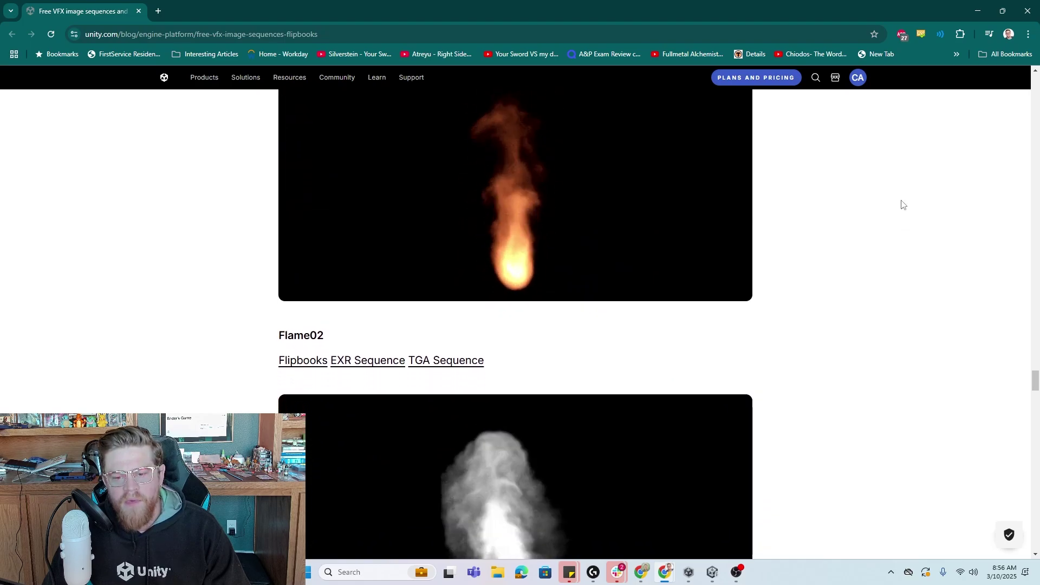
{"action": "scroll", "coordinate": [879, 255], "scroll_direction": "up", "scroll_amount": 1}
{"action": "scroll", "coordinate": [879, 255], "scroll_direction": "up", "scroll_amount": 1}
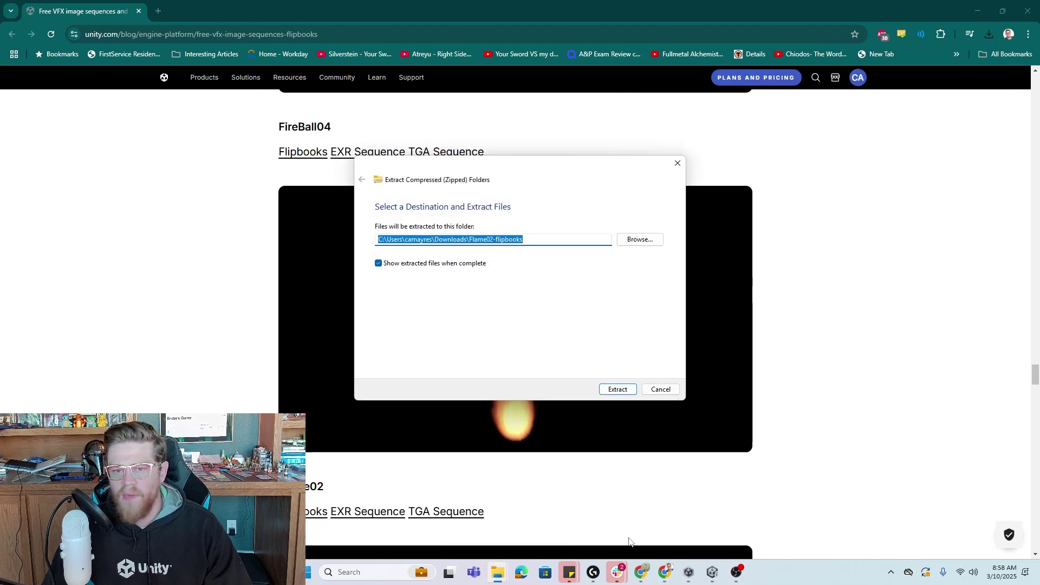
Extract the Flame02-flipbooks archive into the Downloads folder and place the extracted folder's window over the Unity editor.
{"action": "left_click", "coordinate": [622, 391]}
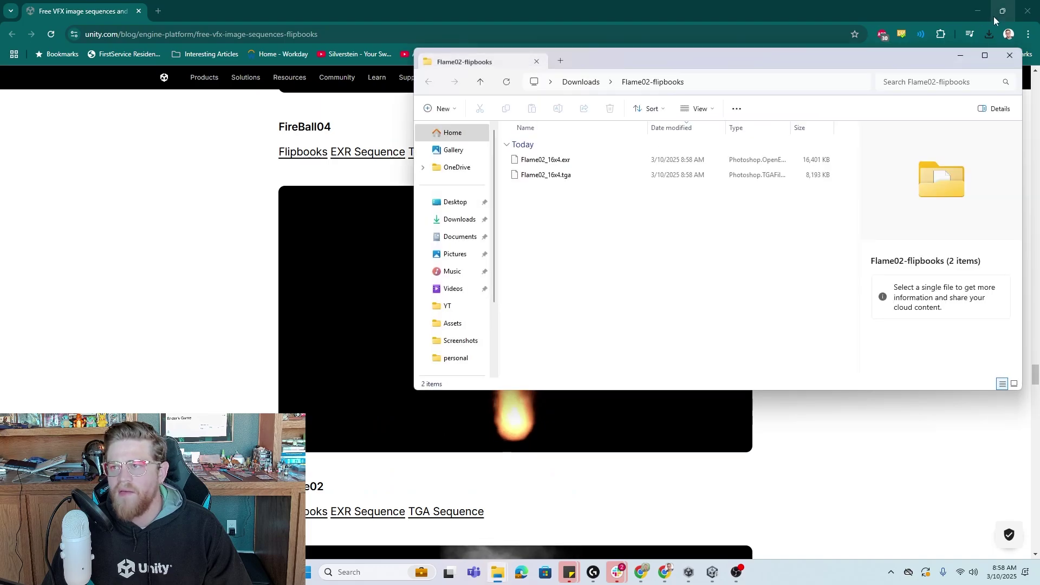
{"action": "left_click_drag", "start_coordinate": [927, 60], "coordinate": [907, 96]}
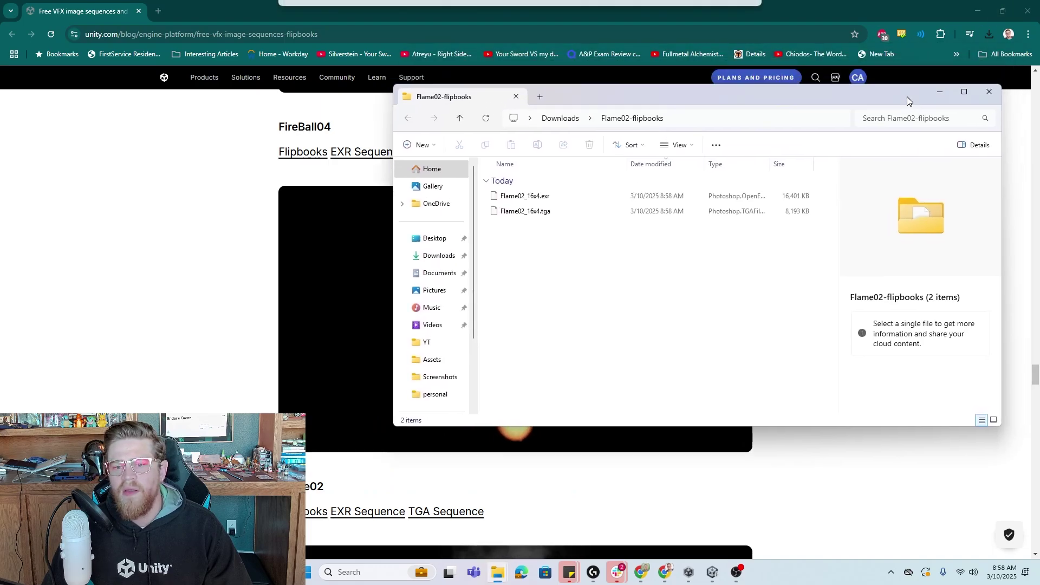
{"action": "double_click", "coordinate": [962, 18]}
{"action": "left_click", "coordinate": [877, 147]}
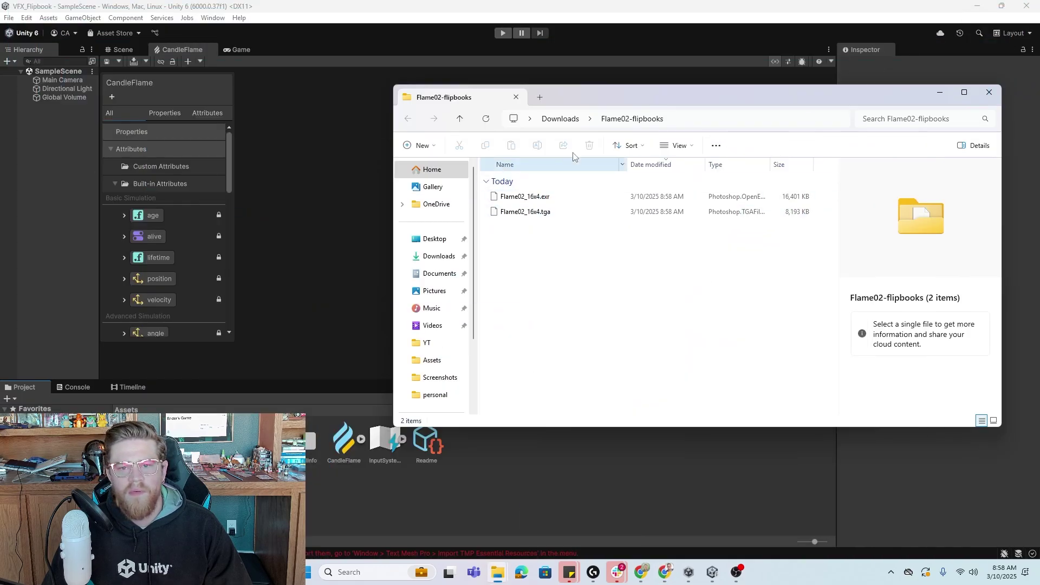
{"action": "left_click_drag", "start_coordinate": [617, 95], "coordinate": [632, 79]}
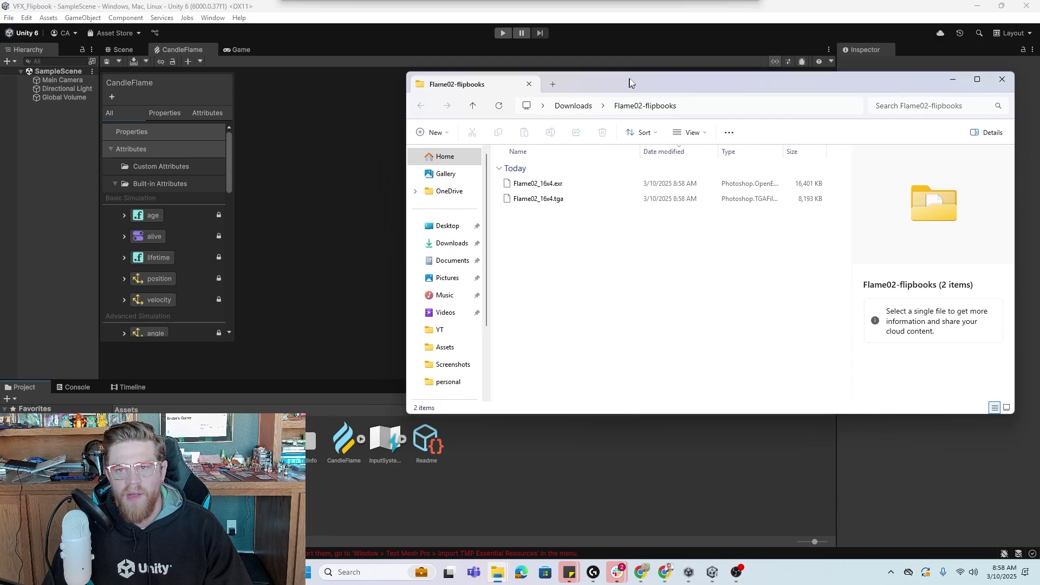
Import Flame02_16x4.exr from the extracted folder into the project's Assets folder and put the file window away.
{"action": "left_click", "coordinate": [559, 181]}
{"action": "left_click_drag", "start_coordinate": [559, 185], "coordinate": [505, 469]}
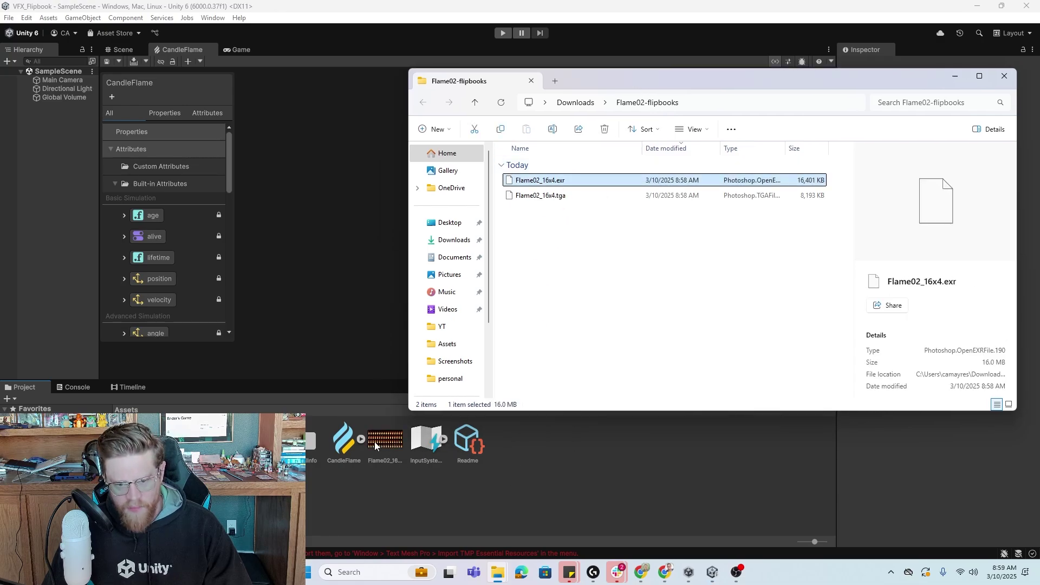
{"action": "left_click", "coordinate": [375, 446]}
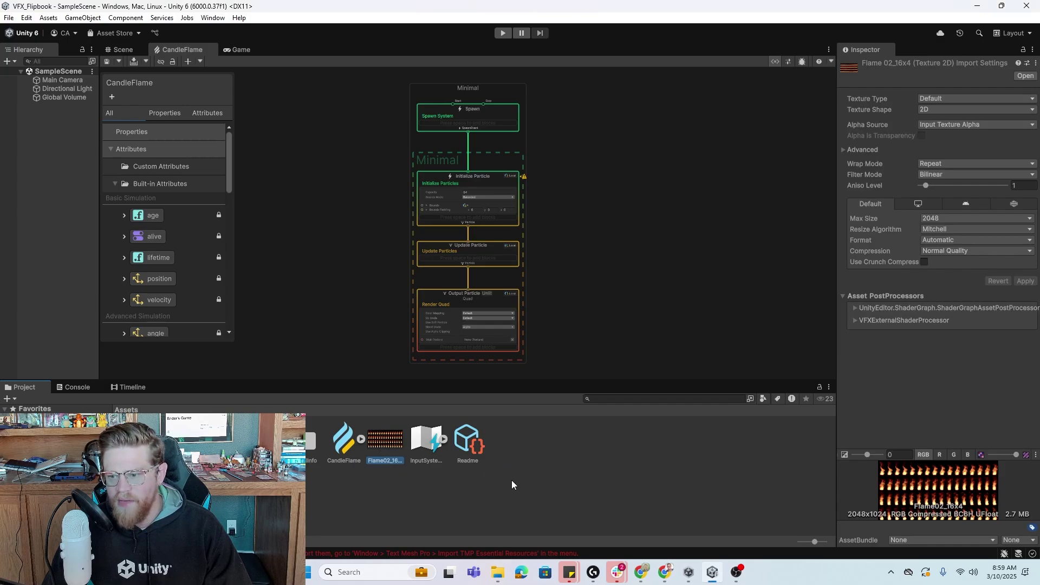
{"action": "key", "text": "alt+Tab"}
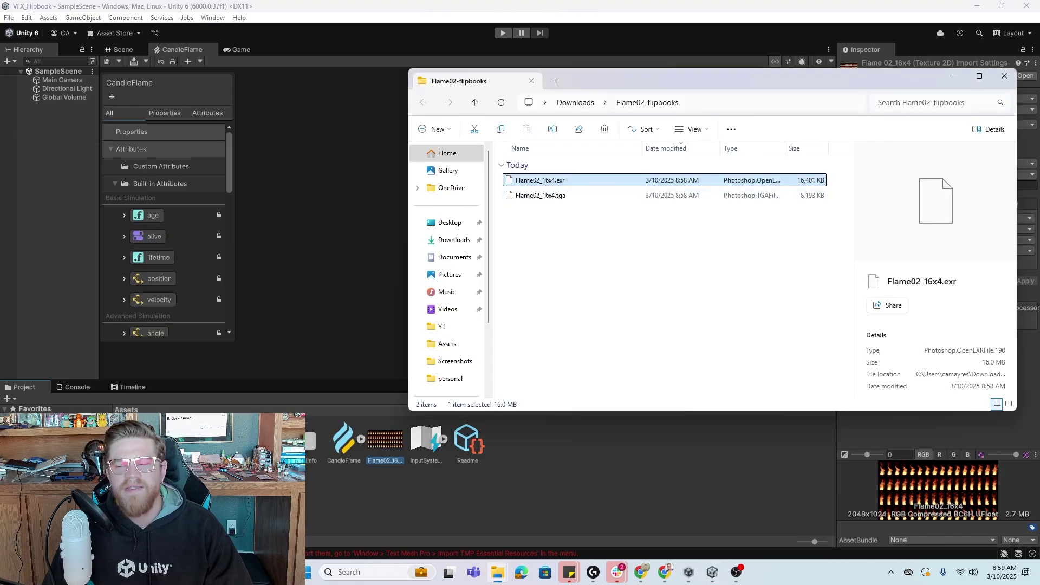
{"action": "left_click", "coordinate": [954, 76]}
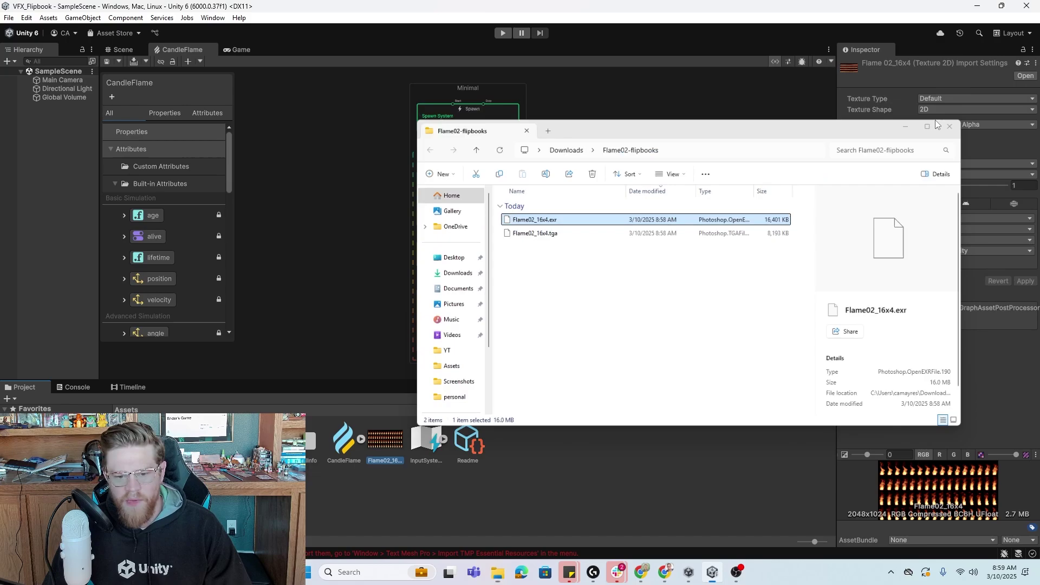
Set the Output Particle context's UV mode to Flipbook, keeping Texture 2D as the flipbook layout.
{"action": "left_click", "coordinate": [418, 293]}
{"action": "key", "text": "f"}
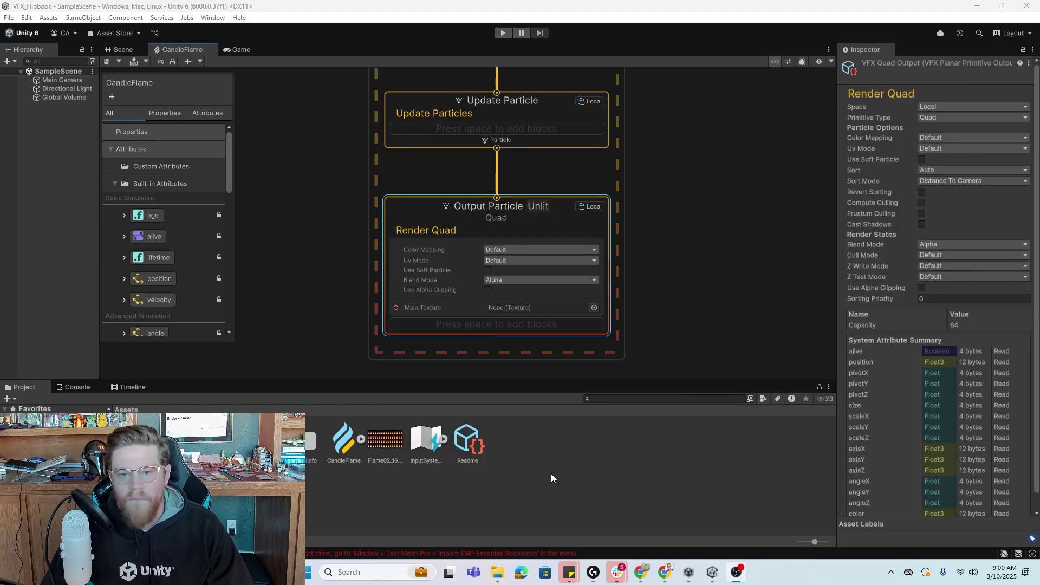
{"action": "left_click", "coordinate": [567, 260]}
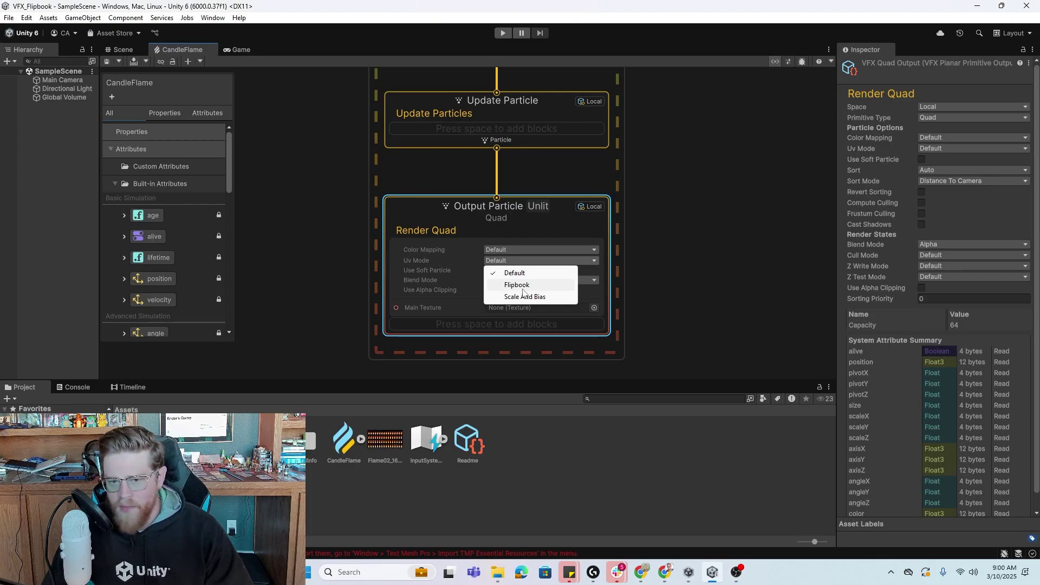
{"action": "left_click", "coordinate": [524, 288]}
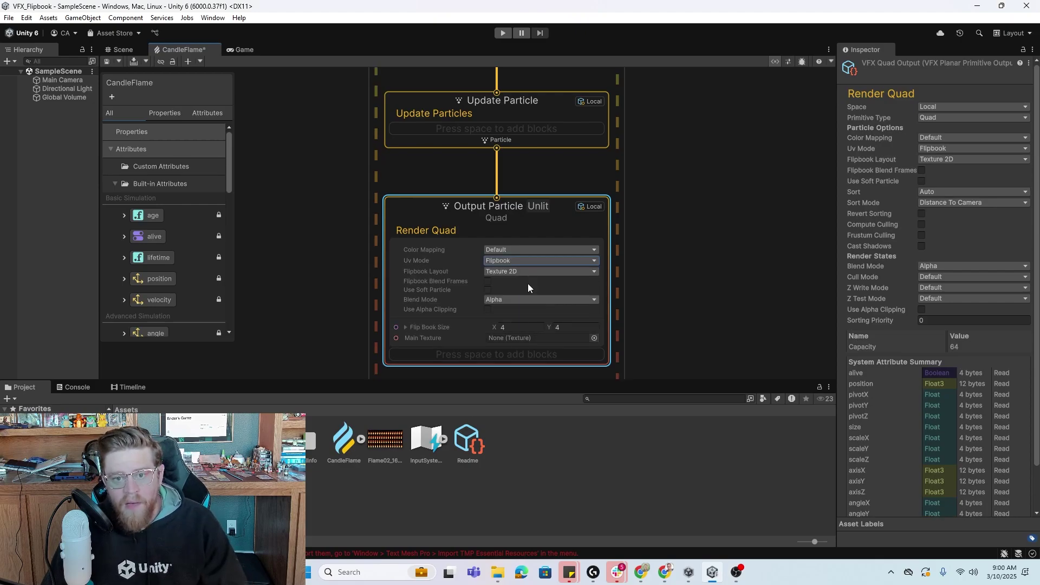
{"action": "left_click", "coordinate": [527, 271]}
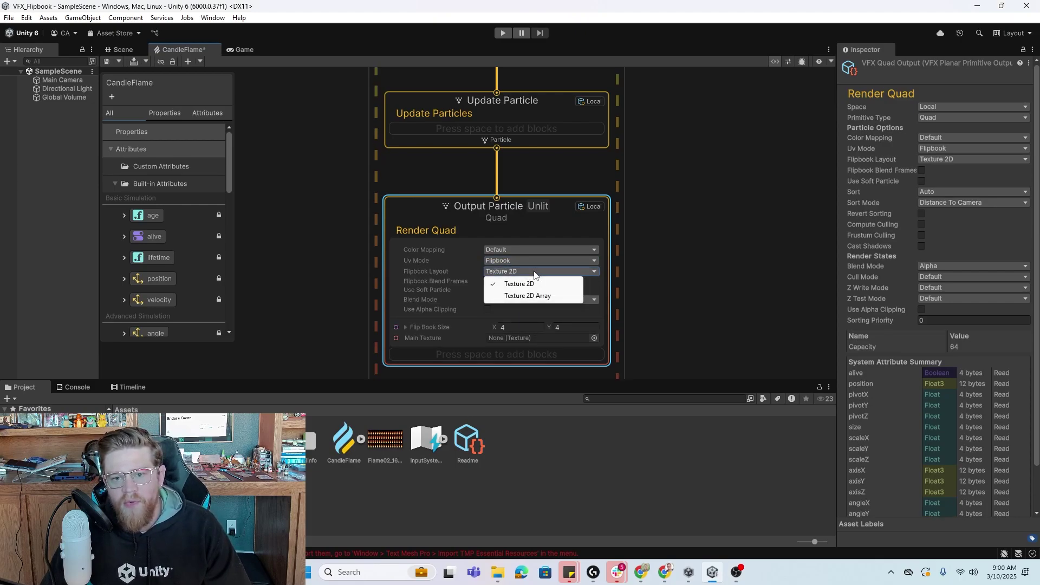
{"action": "left_click", "coordinate": [552, 286]}
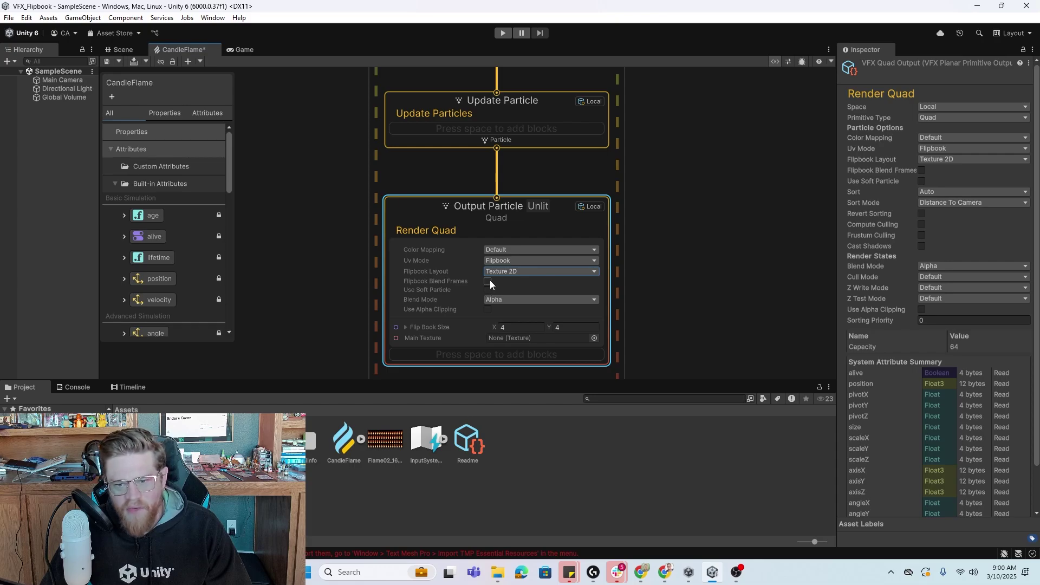
Assign Flame02_16x4 as the Output Particle's main texture and set the flip book size X to 16.
{"action": "left_click_drag", "start_coordinate": [395, 449], "coordinate": [528, 337]}
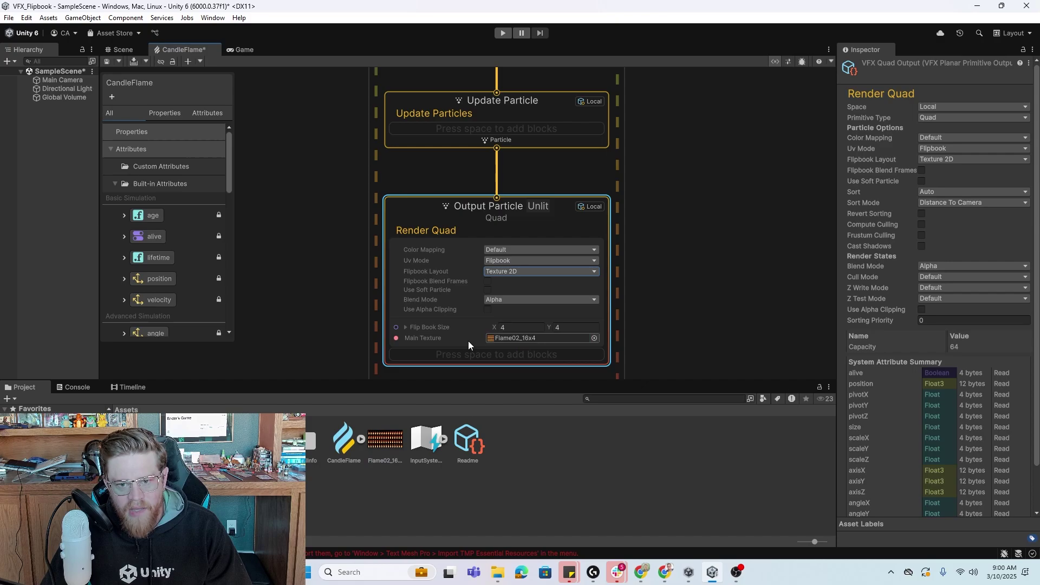
{"action": "left_click", "coordinate": [501, 327]}
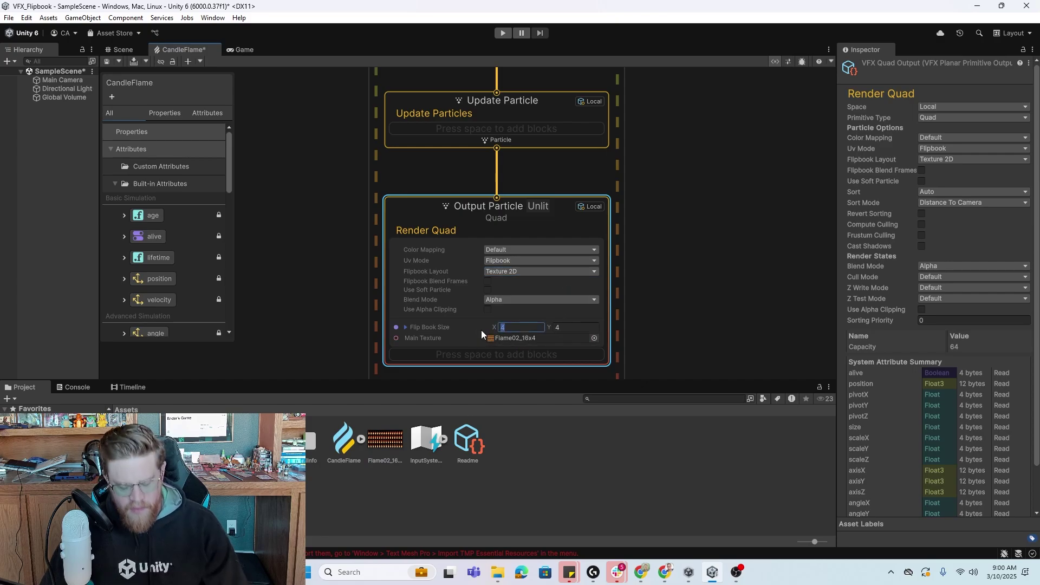
{"action": "type", "text": "16"}
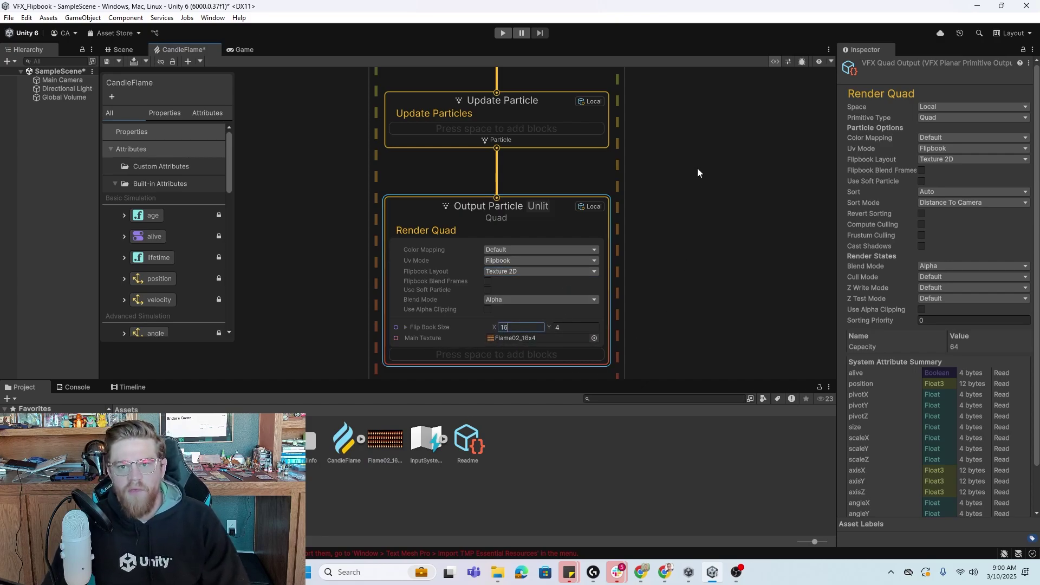
{"action": "left_click", "coordinate": [686, 140]}
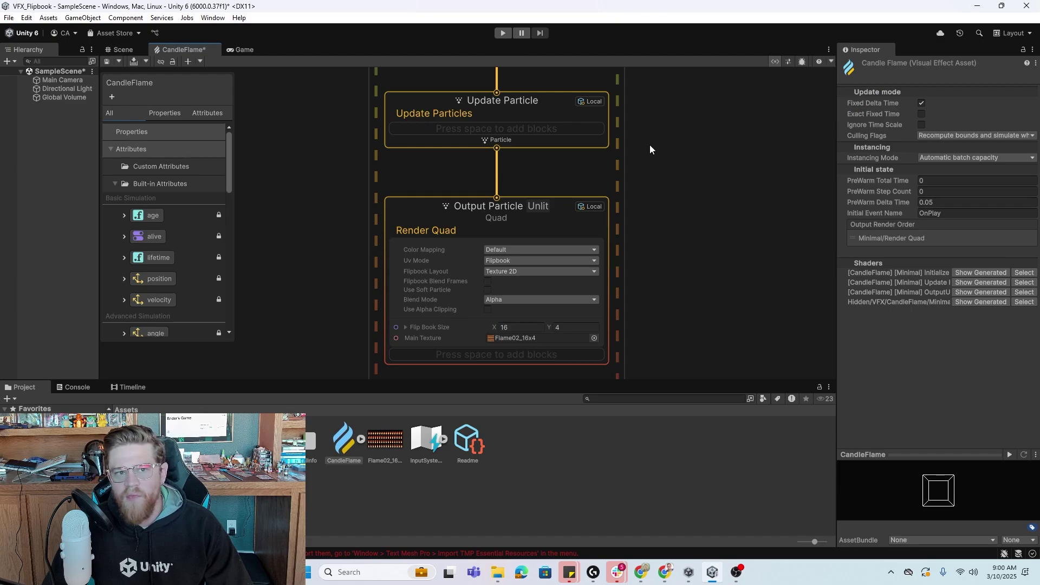
Add a Flipbook Player block to the Update Particle context.
{"action": "middle_click_drag", "start_coordinate": [661, 151], "coordinate": [673, 234]}
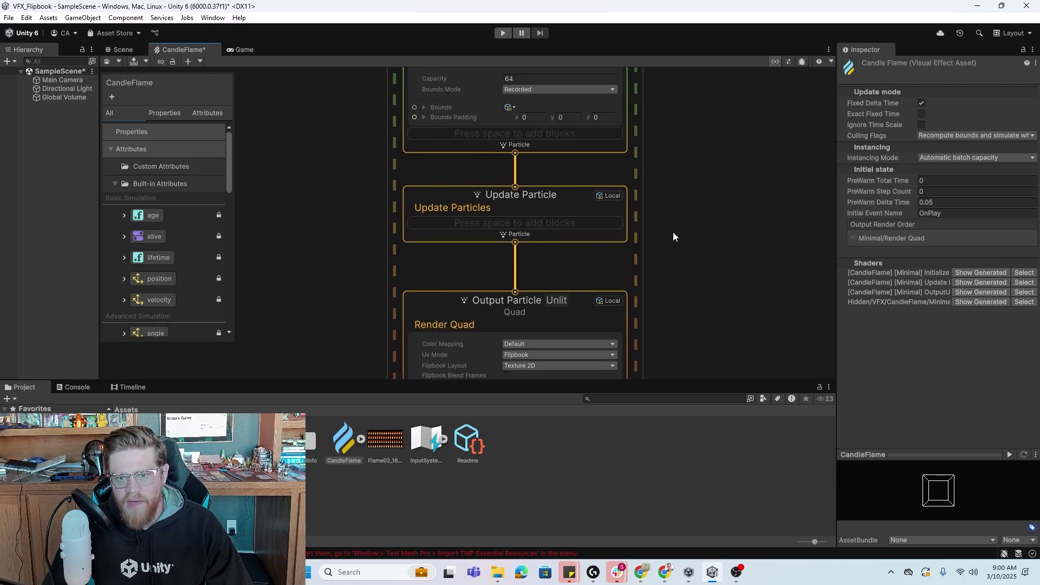
{"action": "right_click", "coordinate": [545, 222]}
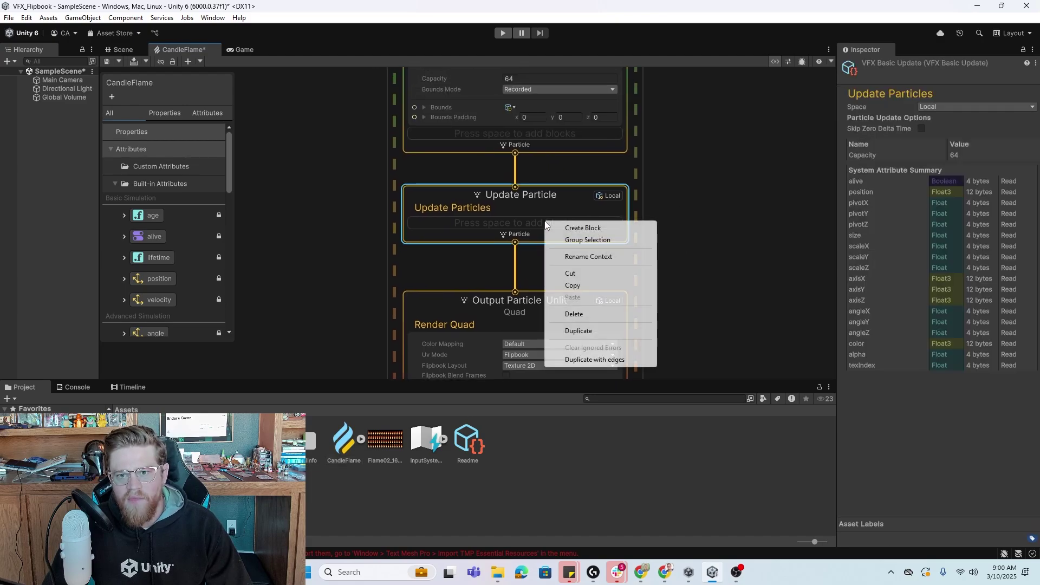
{"action": "left_click", "coordinate": [590, 232]}
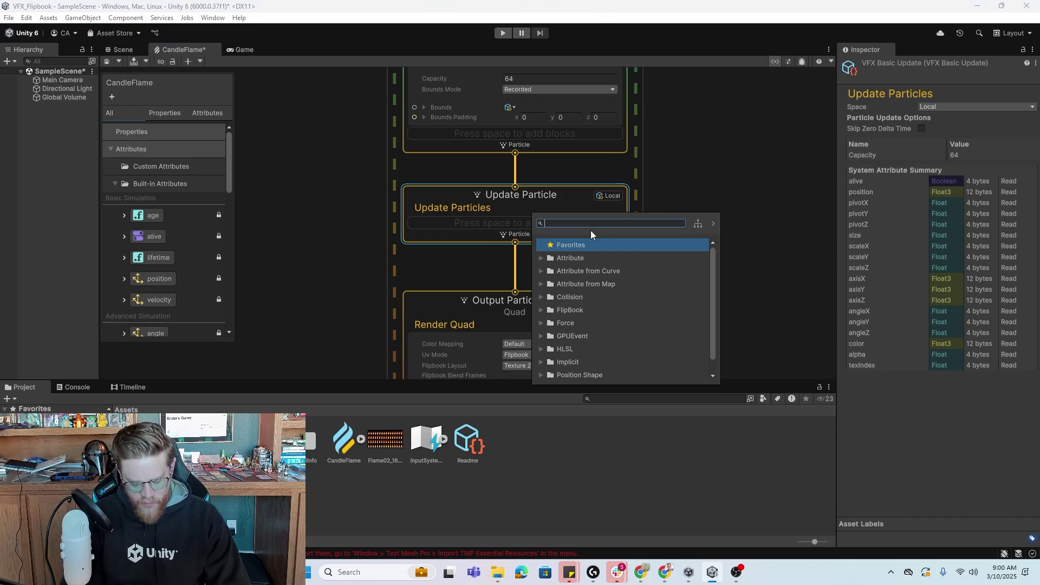
{"action": "type", "text": "flip"}
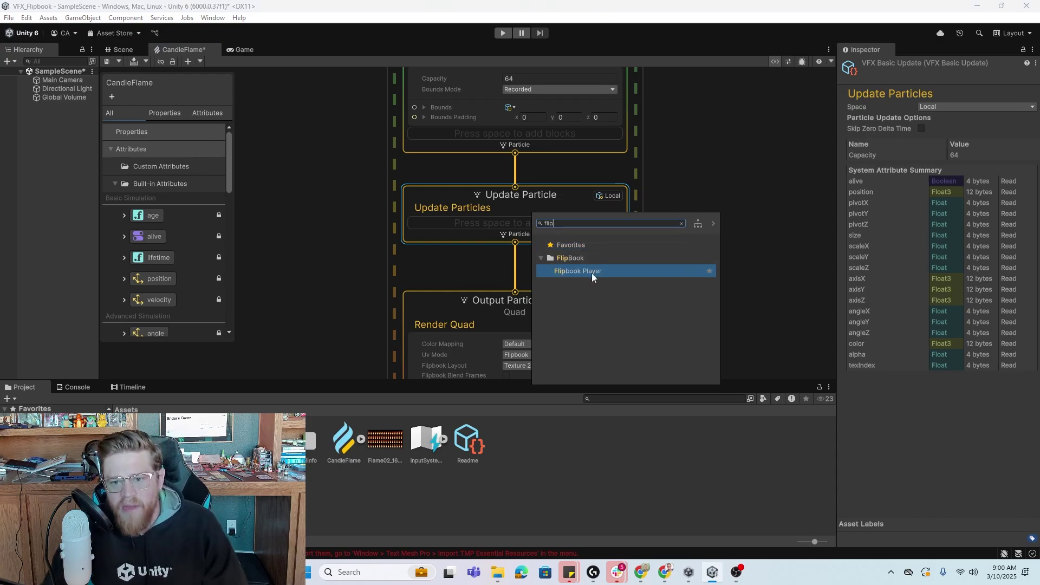
{"action": "double_click", "coordinate": [592, 274]}
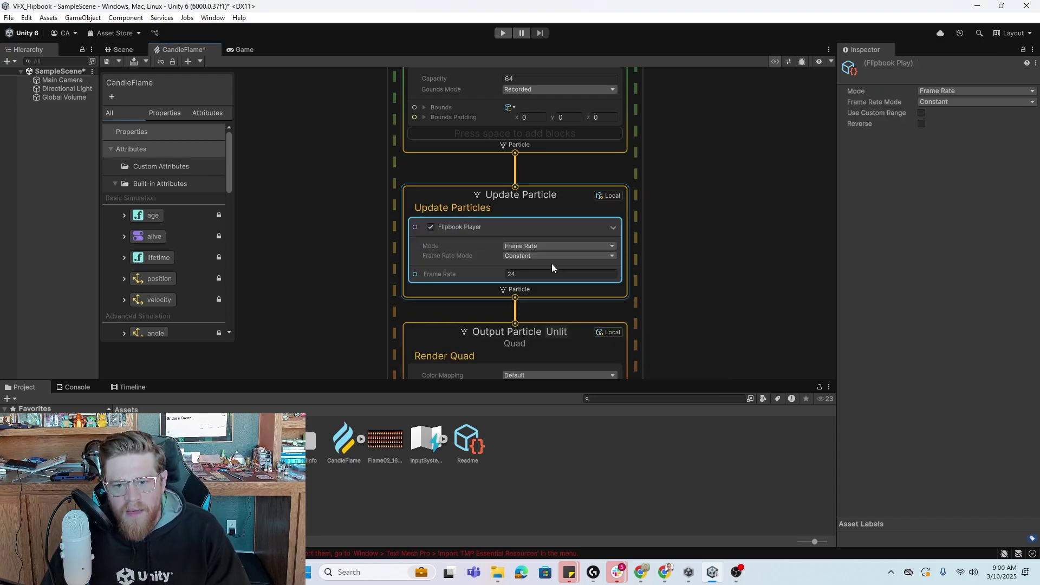
Set the Flipbook Player's frame rate to 30.
{"action": "double_click", "coordinate": [518, 275]}
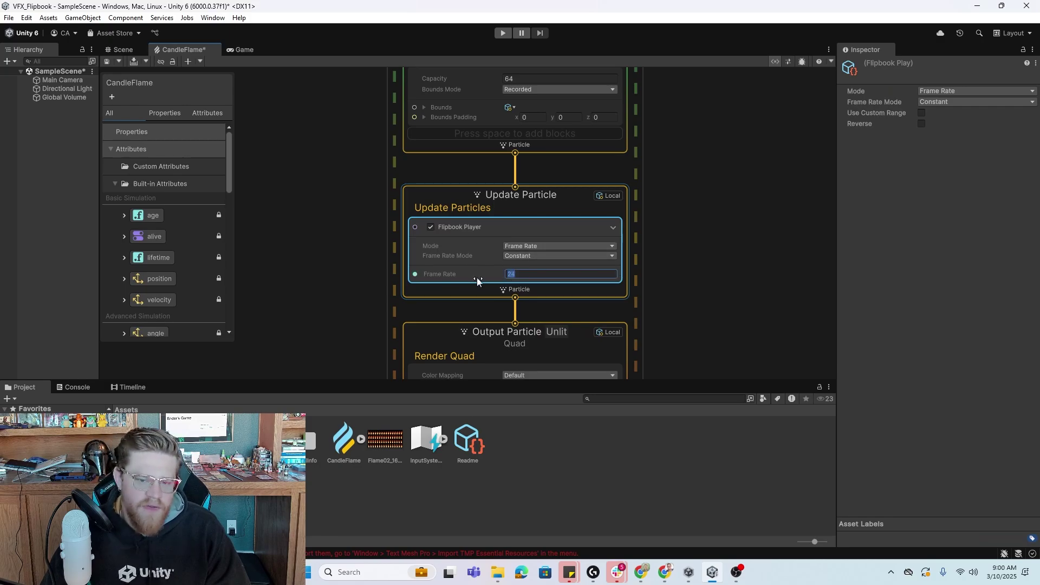
{"action": "type", "text": "30"}
{"action": "left_click", "coordinate": [709, 286]}
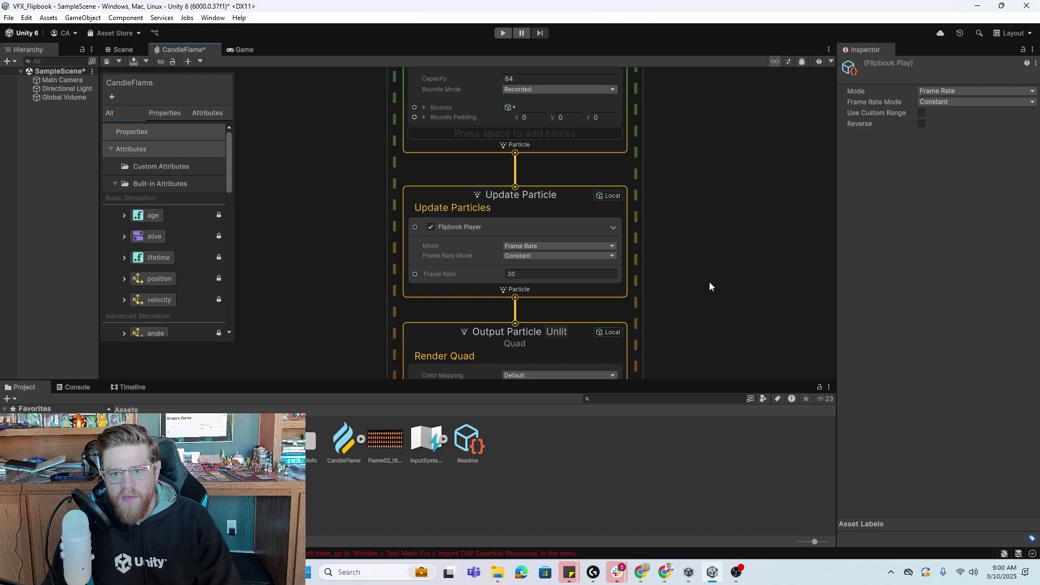
{"action": "left_click", "coordinate": [562, 248]}
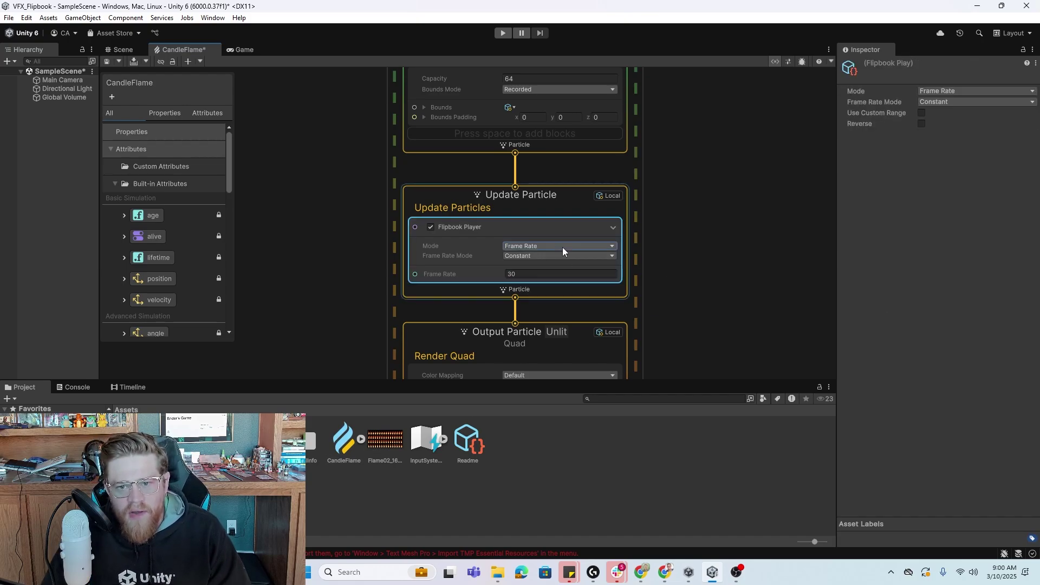
{"action": "left_click", "coordinate": [562, 248]}
{"action": "left_click", "coordinate": [600, 256]}
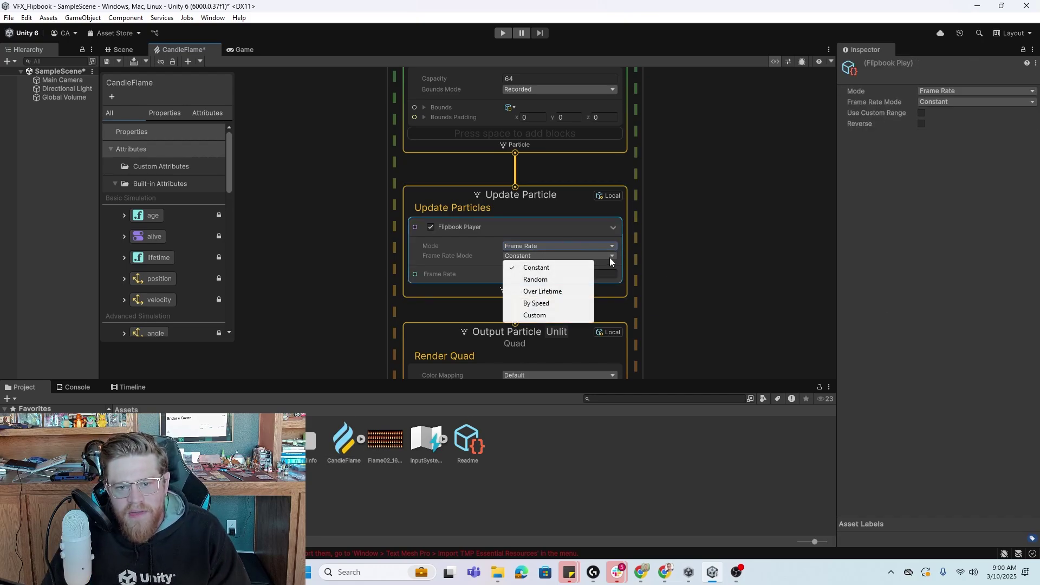
{"action": "left_click", "coordinate": [690, 253]}
Add a Single Burst block to the Spawn context and set its count to 1.
{"action": "scroll", "coordinate": [700, 281], "scroll_direction": "up", "scroll_amount": 1}
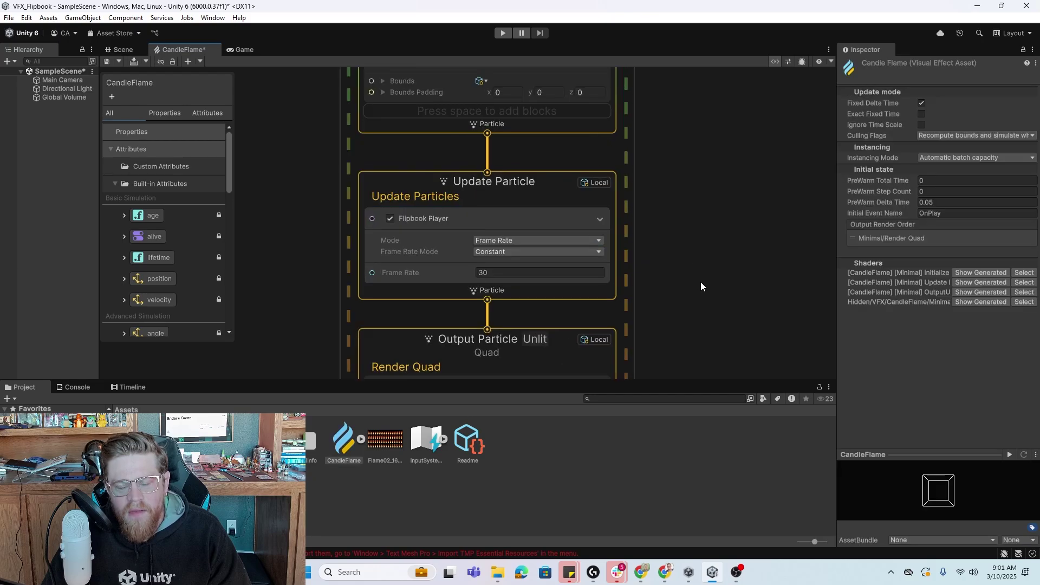
{"action": "middle_click_drag", "start_coordinate": [674, 180], "coordinate": [694, 188]}
{"action": "scroll", "coordinate": [726, 174], "scroll_direction": "up", "scroll_amount": 5}
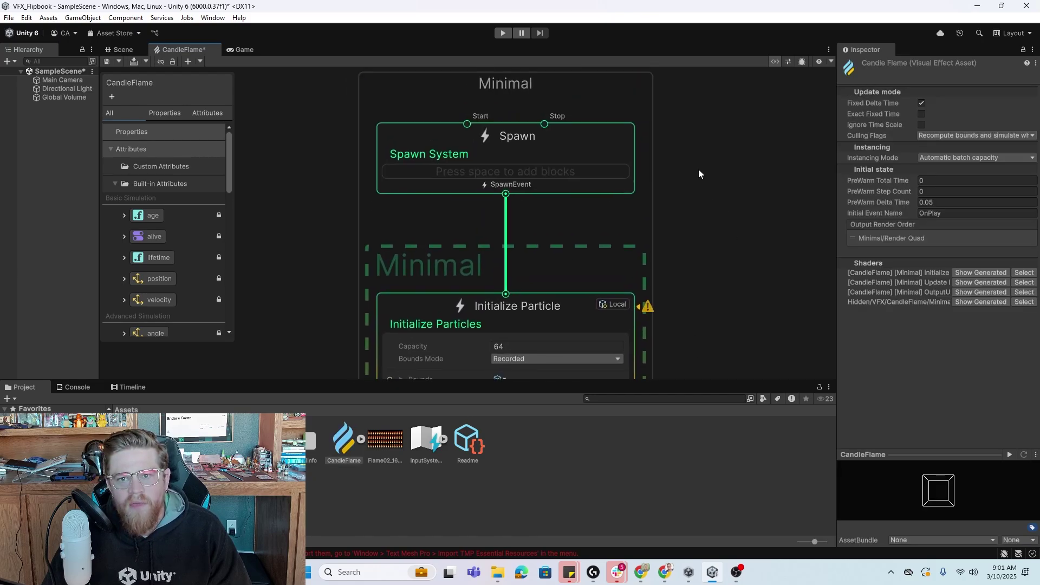
{"action": "right_click", "coordinate": [553, 244]}
{"action": "left_click", "coordinate": [585, 250]}
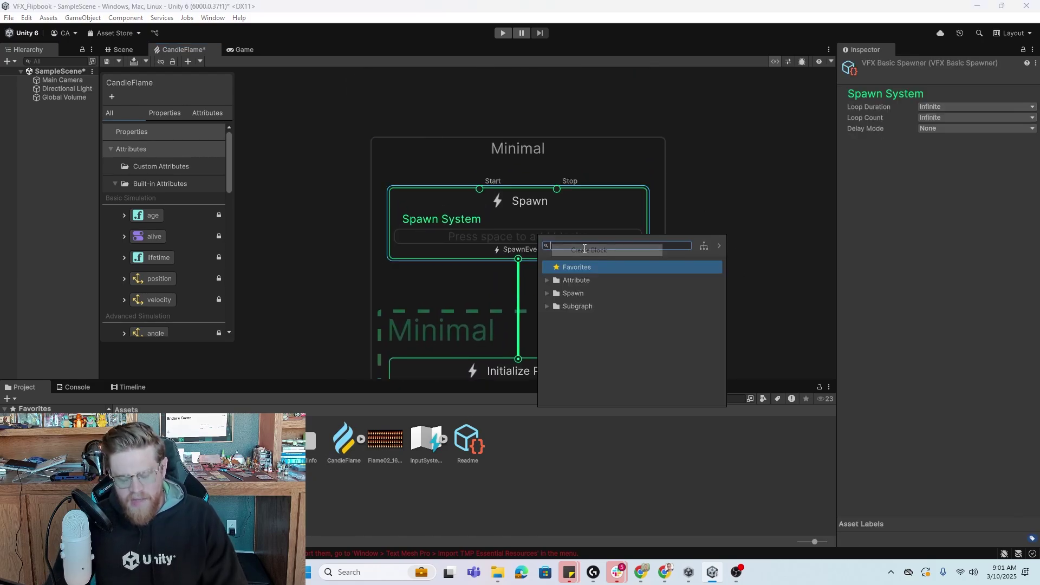
{"action": "type", "text": "bu"}
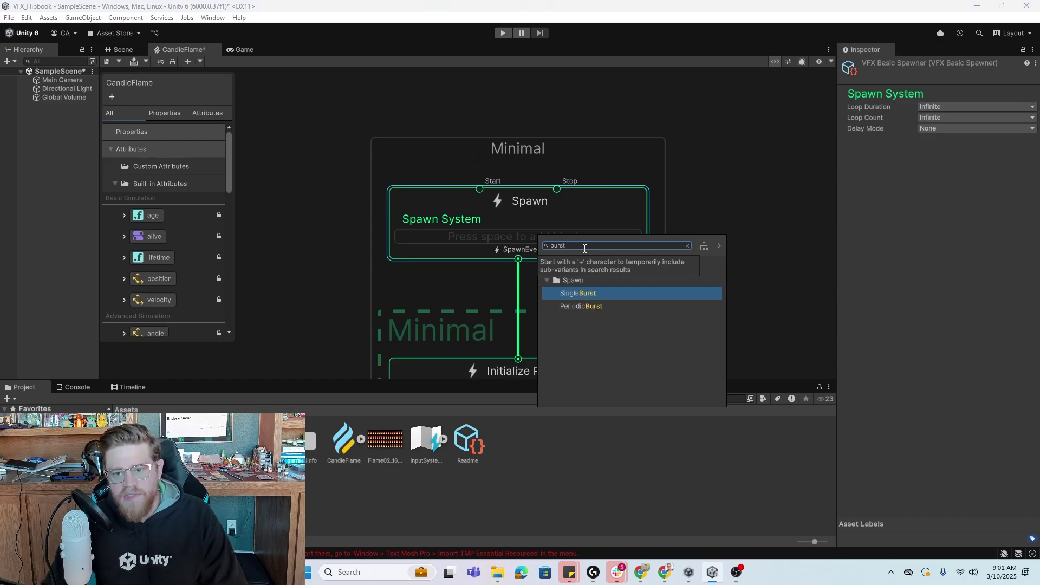
{"action": "type", "text": "rst"}
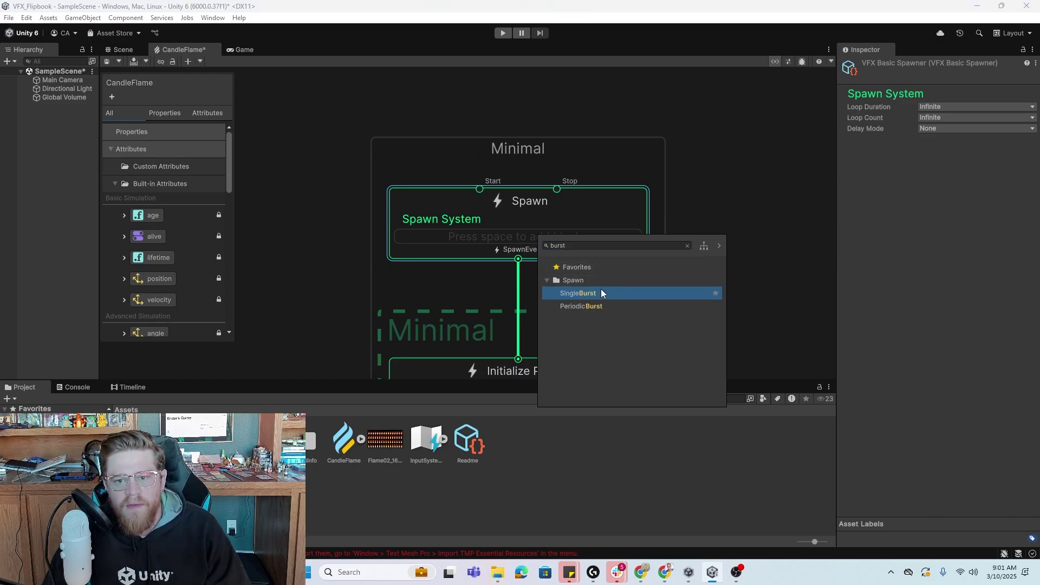
{"action": "left_click", "coordinate": [601, 293]}
{"action": "middle_click_drag", "start_coordinate": [694, 292], "coordinate": [687, 217]}
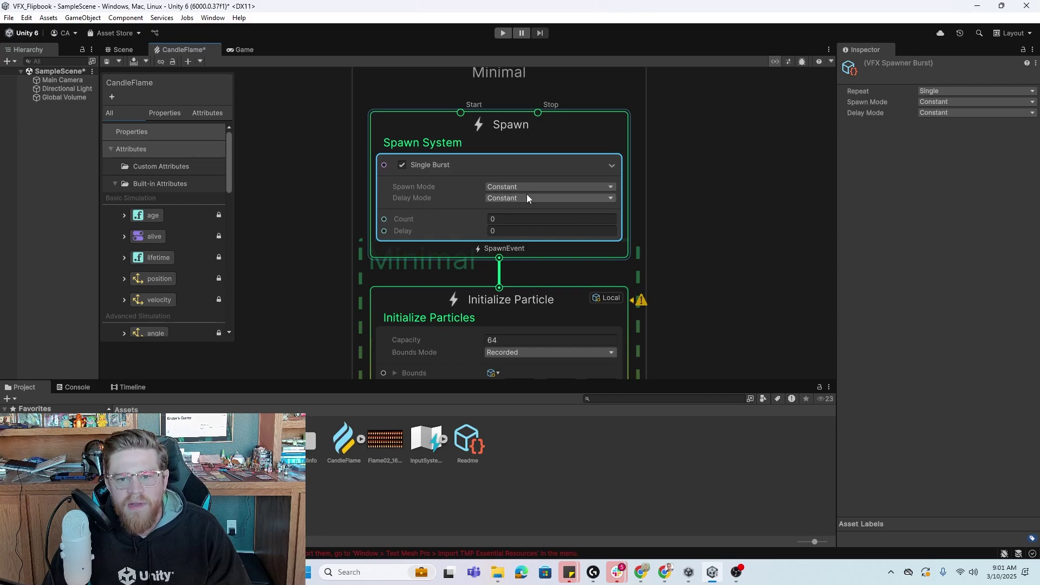
{"action": "left_click", "coordinate": [700, 239]}
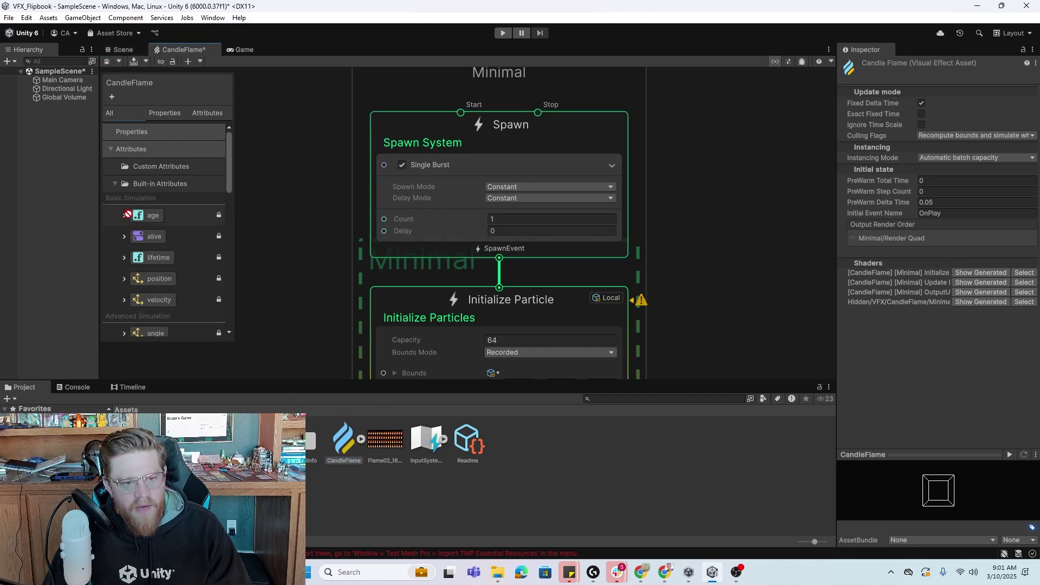
Add the CandleFlame effect to the scene and raise it slightly along the Y axis in the Scene view.
{"action": "left_click_drag", "start_coordinate": [42, 128], "coordinate": [42, 129]}
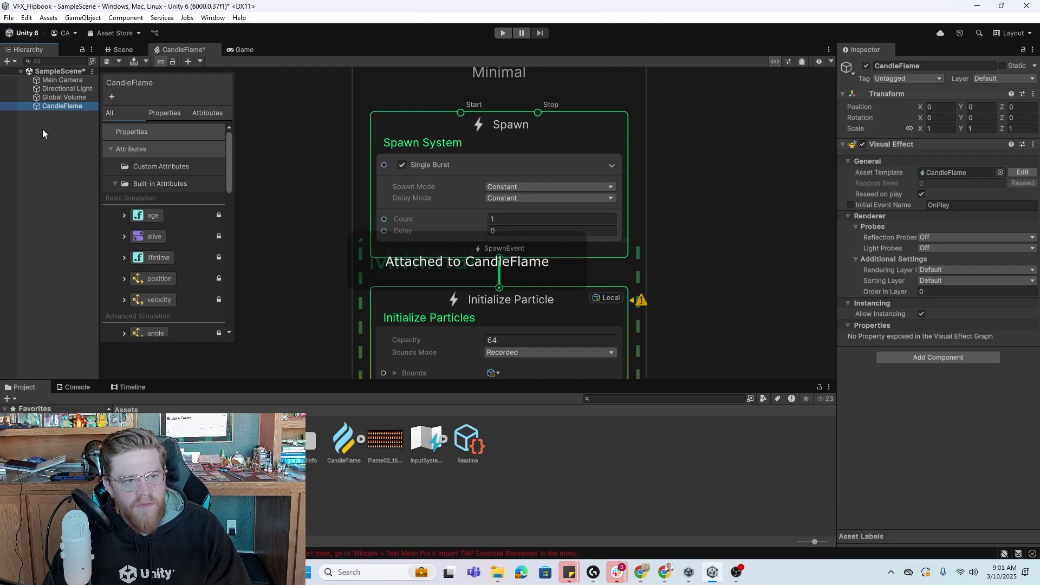
{"action": "left_click", "coordinate": [122, 48]}
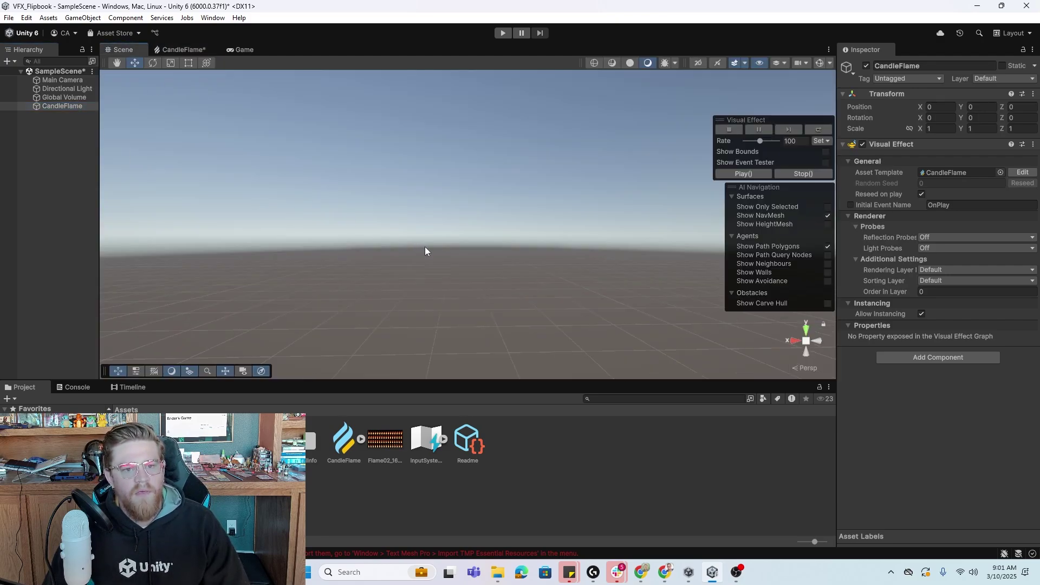
{"action": "left_click_drag", "start_coordinate": [529, 289], "coordinate": [452, 244], "text": "alt"}
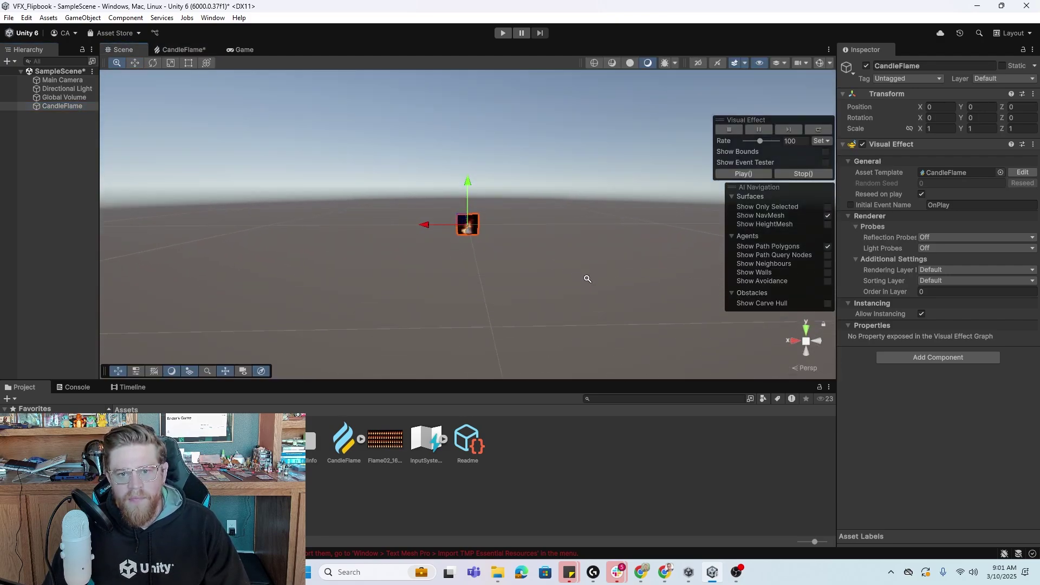
{"action": "right_click_drag", "start_coordinate": [587, 279], "coordinate": [1014, 428], "text": "alt"}
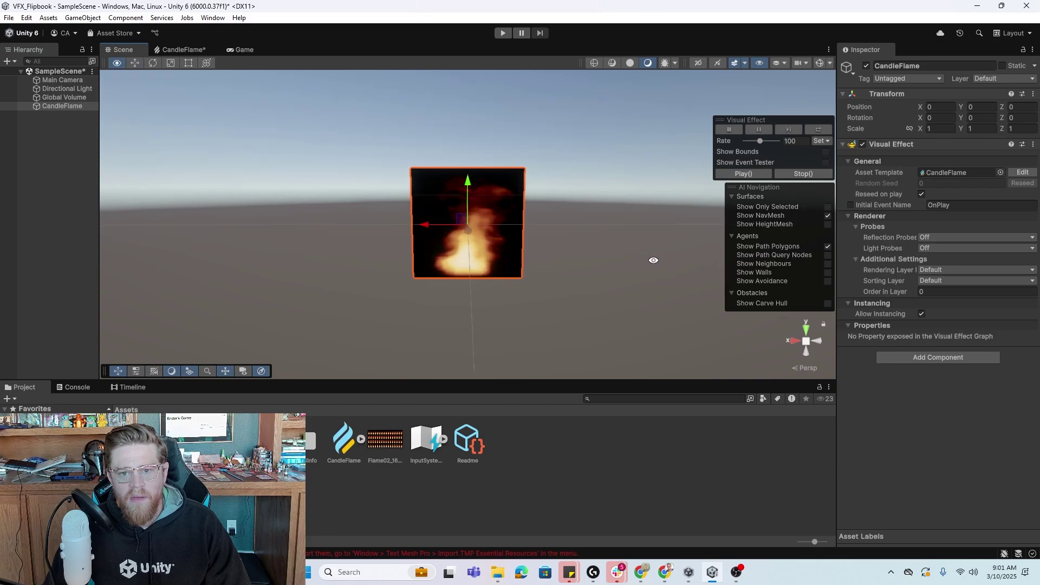
{"action": "mouse_move", "coordinate": [653, 260]}
{"action": "left_mouse_down", "text": "alt"}
{"action": "mouse_move", "coordinate": [538, 251]}
{"action": "mouse_move", "coordinate": [645, 267]}
{"action": "left_mouse_up", "text": "alt"}
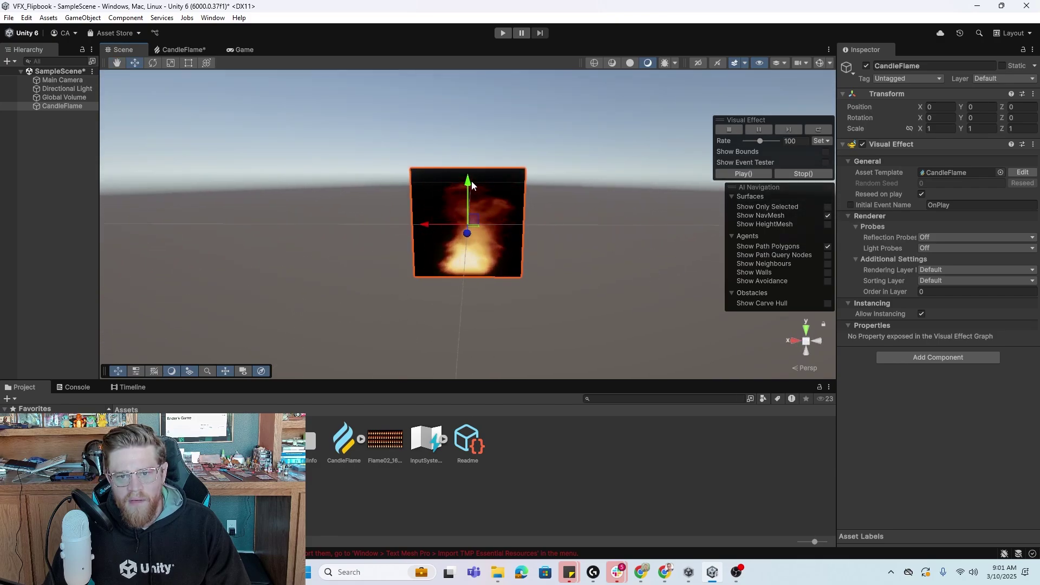
{"action": "left_click_drag", "start_coordinate": [471, 185], "coordinate": [471, 178]}
{"action": "left_click_drag", "start_coordinate": [542, 179], "coordinate": [629, 229], "text": "alt"}
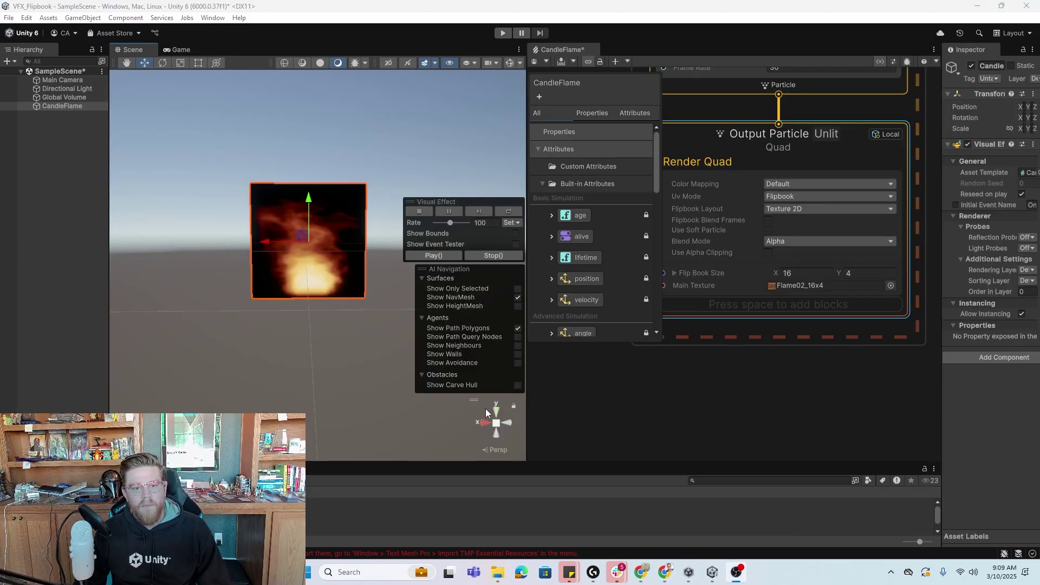
Add a 3D cube to the scene as a backdrop for the flame.
{"action": "left_click", "coordinate": [408, 321]}
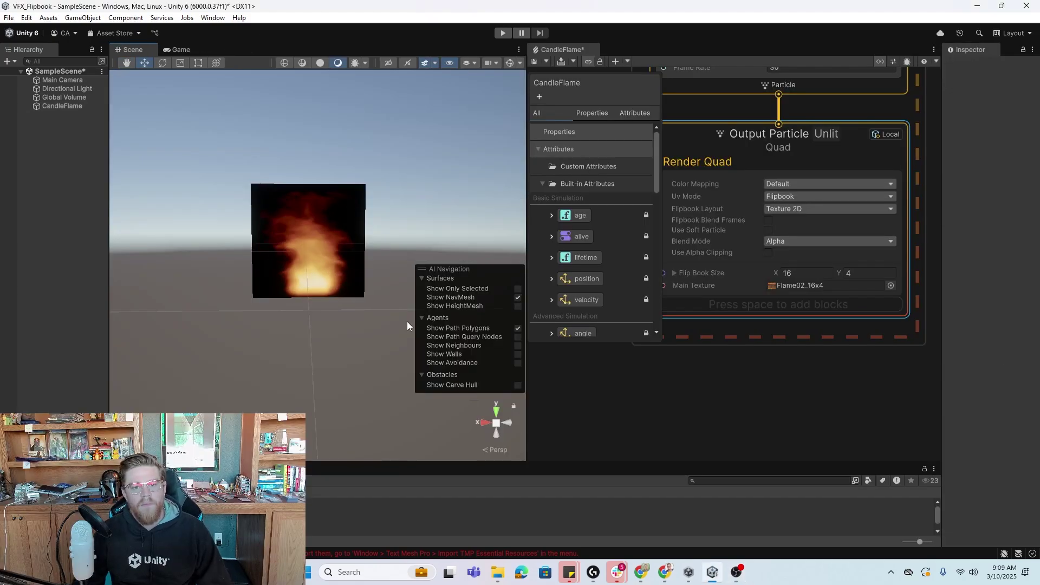
{"action": "left_click_drag", "start_coordinate": [300, 279], "coordinate": [342, 261], "text": "alt"}
{"action": "scroll", "coordinate": [369, 285], "scroll_direction": "up", "scroll_amount": 3}
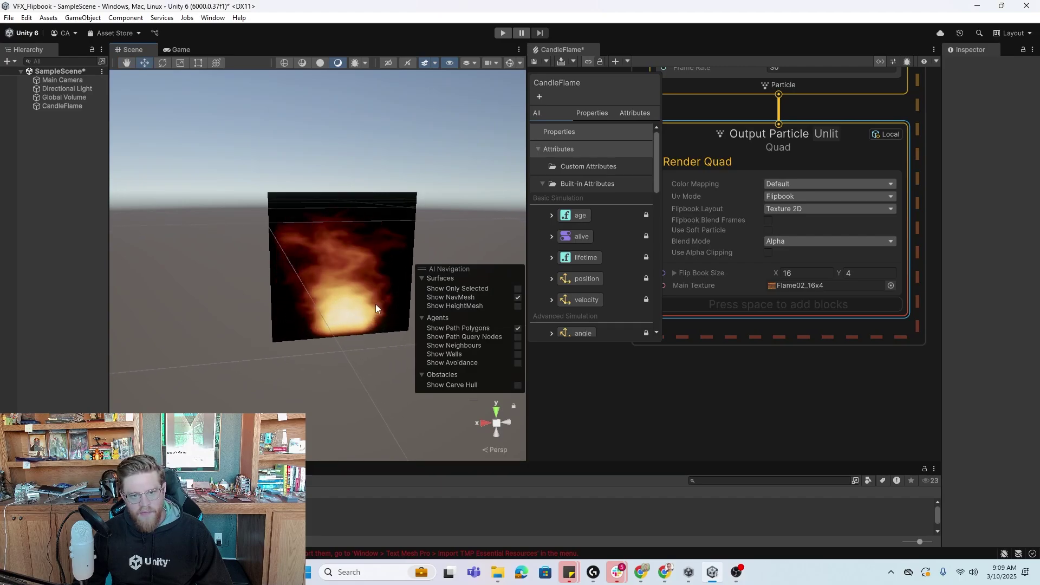
{"action": "left_click_drag", "start_coordinate": [376, 309], "coordinate": [343, 295], "text": "alt"}
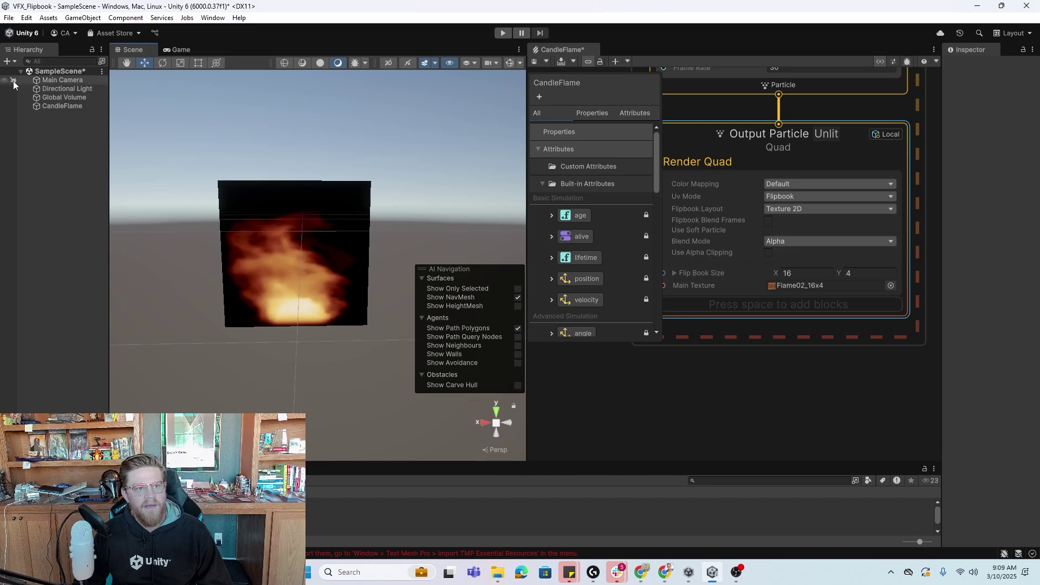
{"action": "right_click", "coordinate": [67, 141]}
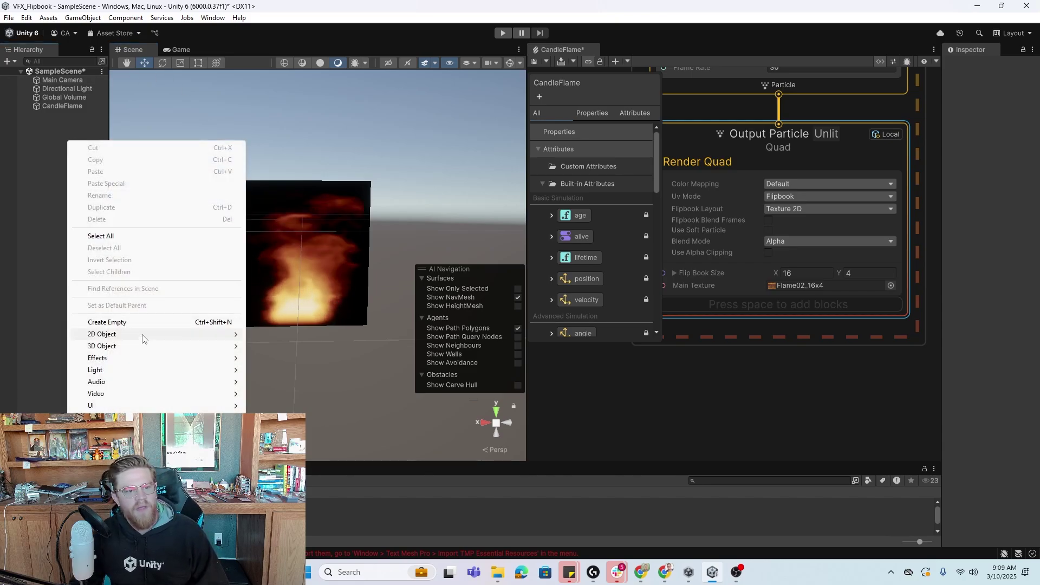
{"action": "mouse_move", "coordinate": [146, 347]}
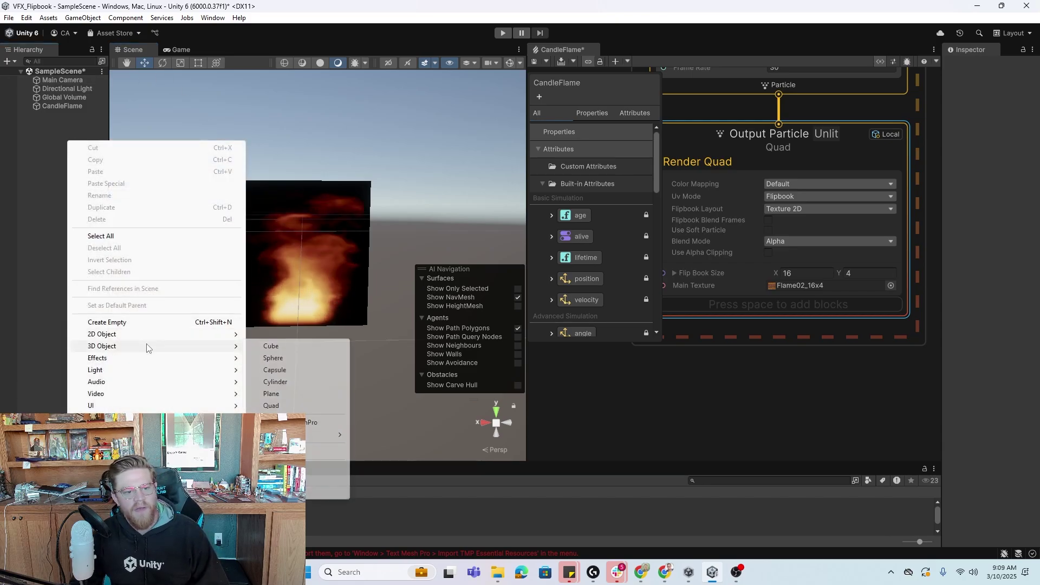
{"action": "left_click", "coordinate": [283, 349]}
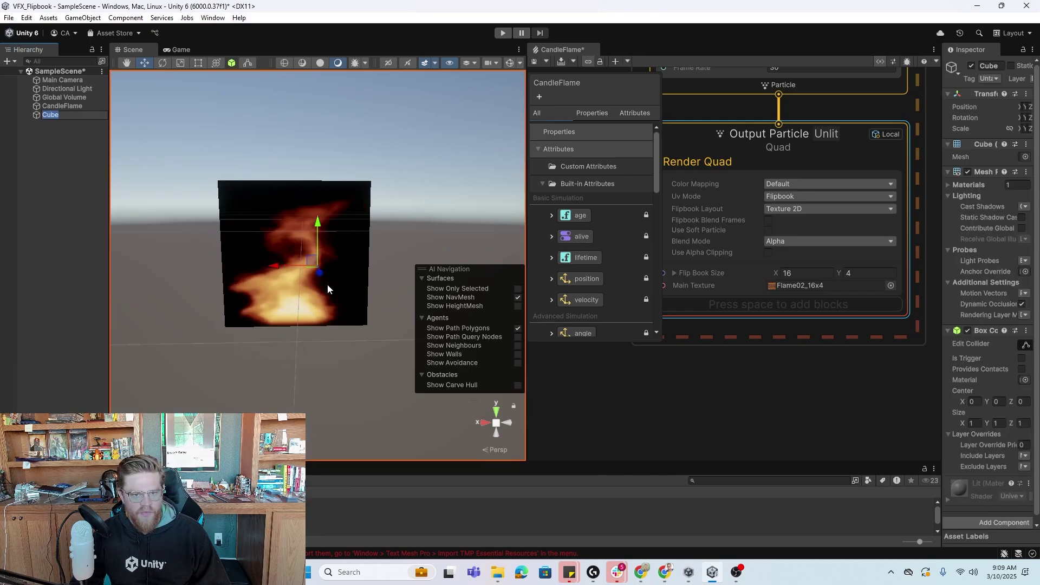
{"action": "scroll", "coordinate": [331, 291], "scroll_direction": "up", "scroll_amount": 5}
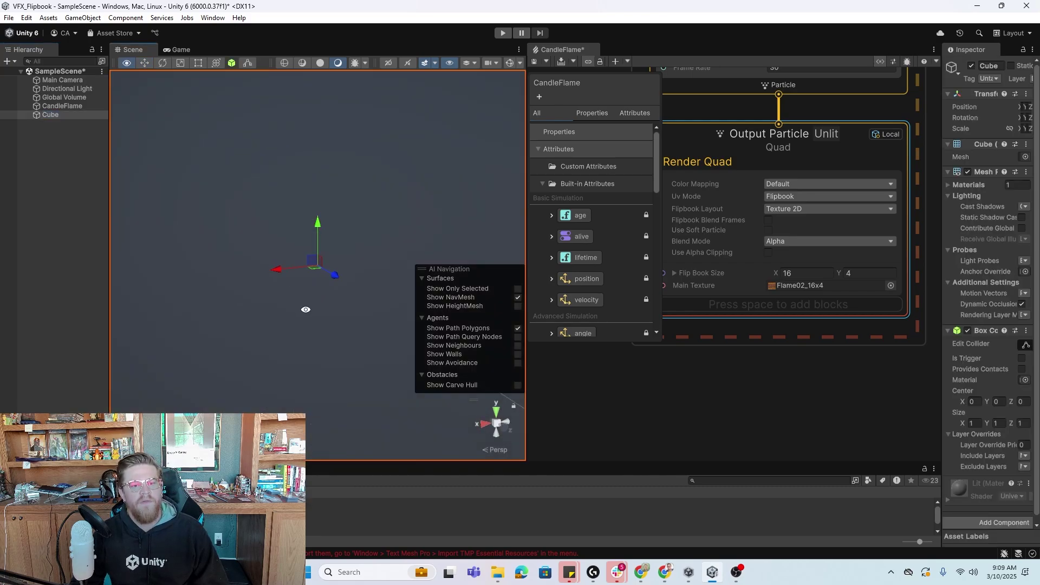
{"action": "scroll", "coordinate": [305, 309], "scroll_direction": "down", "scroll_amount": 5}
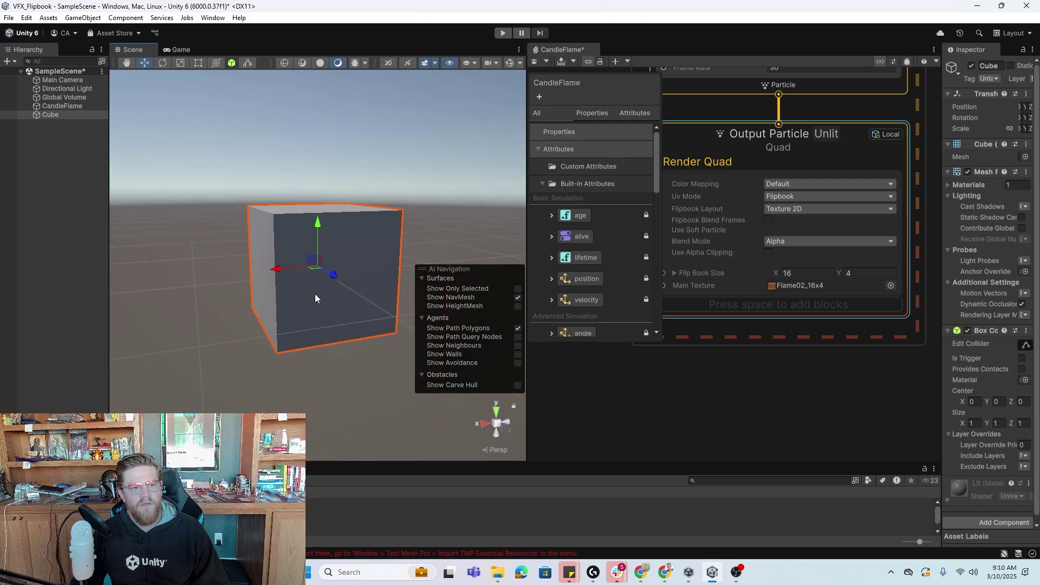
Move the CandleFlame effect along its Z axis until it sits in front of the cube, and frame it in the Scene view.
{"action": "left_click", "coordinate": [67, 106]}
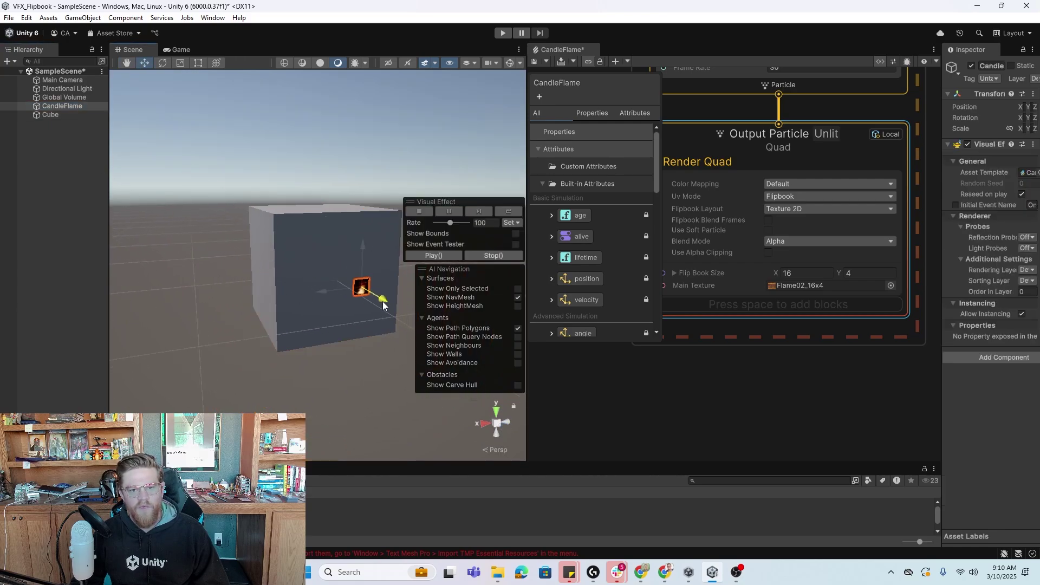
{"action": "key", "text": "f"}
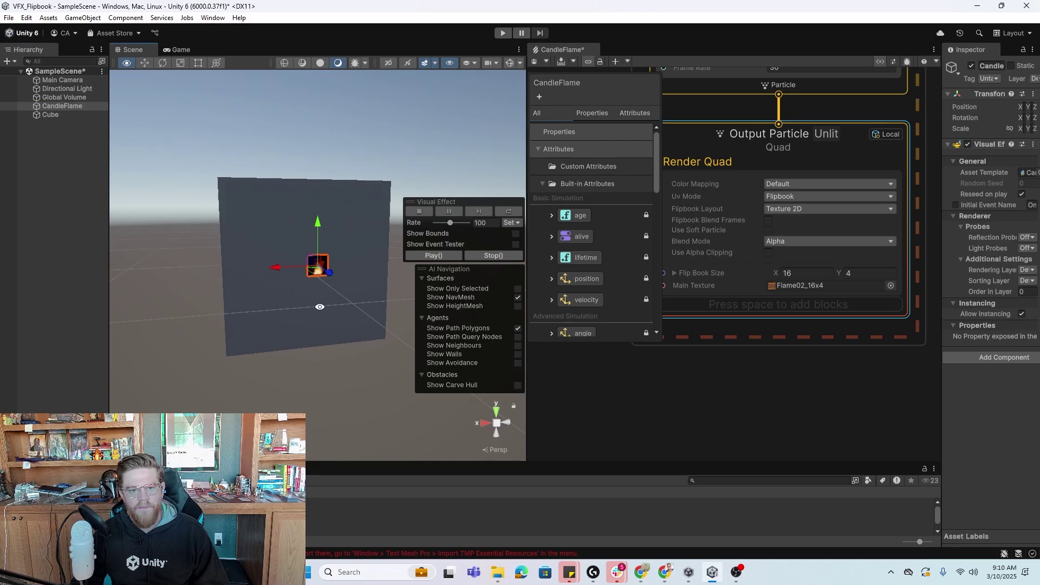
{"action": "mouse_move", "coordinate": [366, 313]}
{"action": "left_mouse_down", "text": "alt"}
{"action": "mouse_move", "coordinate": [264, 323]}
{"action": "mouse_move", "coordinate": [301, 329]}
{"action": "mouse_move", "coordinate": [367, 313]}
{"action": "left_mouse_up", "text": "alt"}
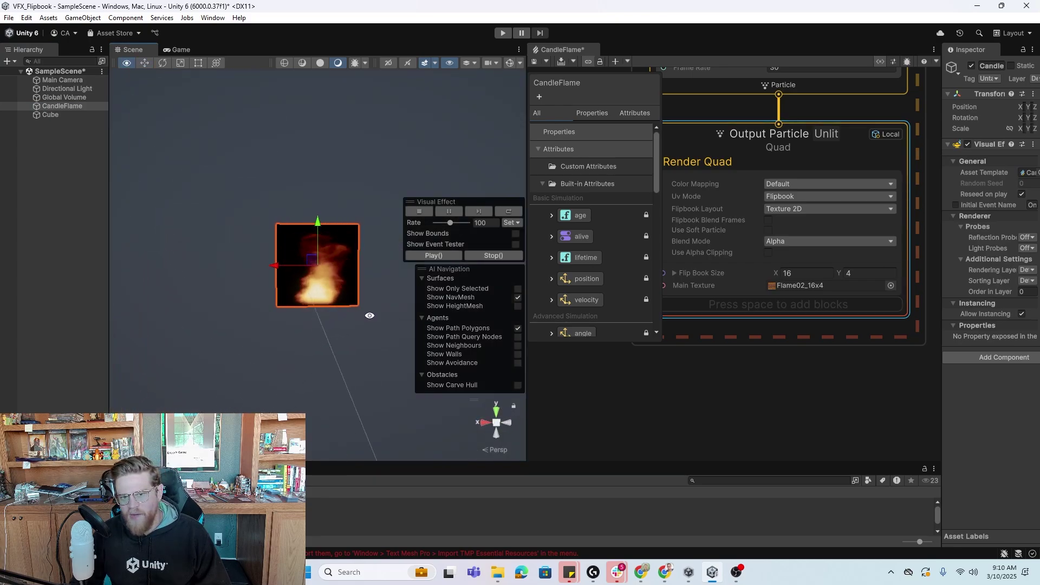
Set the Output Particle's Blend Mode to Additive and check the flame against the cube.
{"action": "left_click", "coordinate": [820, 242]}
{"action": "left_click", "coordinate": [796, 254]}
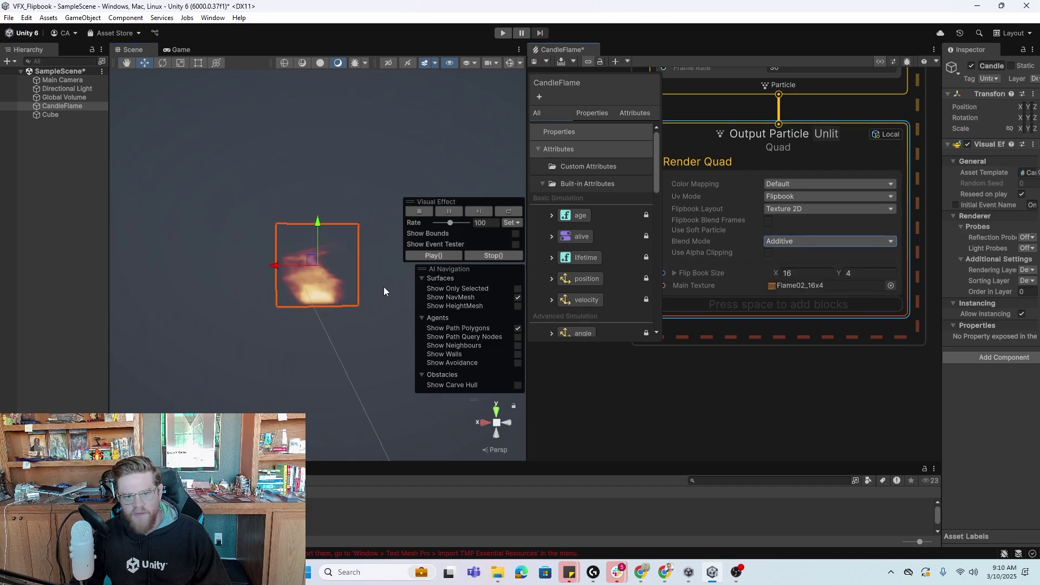
{"action": "left_click", "coordinate": [346, 319]}
{"action": "mouse_move", "coordinate": [346, 320]}
{"action": "left_mouse_down", "text": "alt"}
{"action": "mouse_move", "coordinate": [430, 327]}
{"action": "mouse_move", "coordinate": [352, 323]}
{"action": "left_mouse_up", "text": "alt"}
{"action": "left_click", "coordinate": [319, 299]}
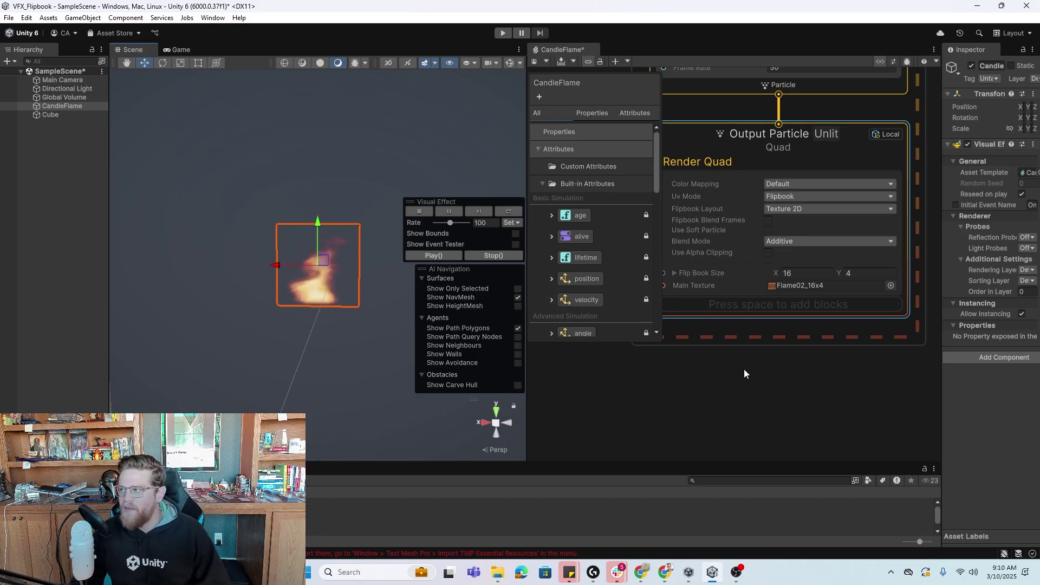
Add a Set Pivot block to the Initialize Particle context.
{"action": "middle_click_drag", "start_coordinate": [777, 179], "coordinate": [786, 317]}
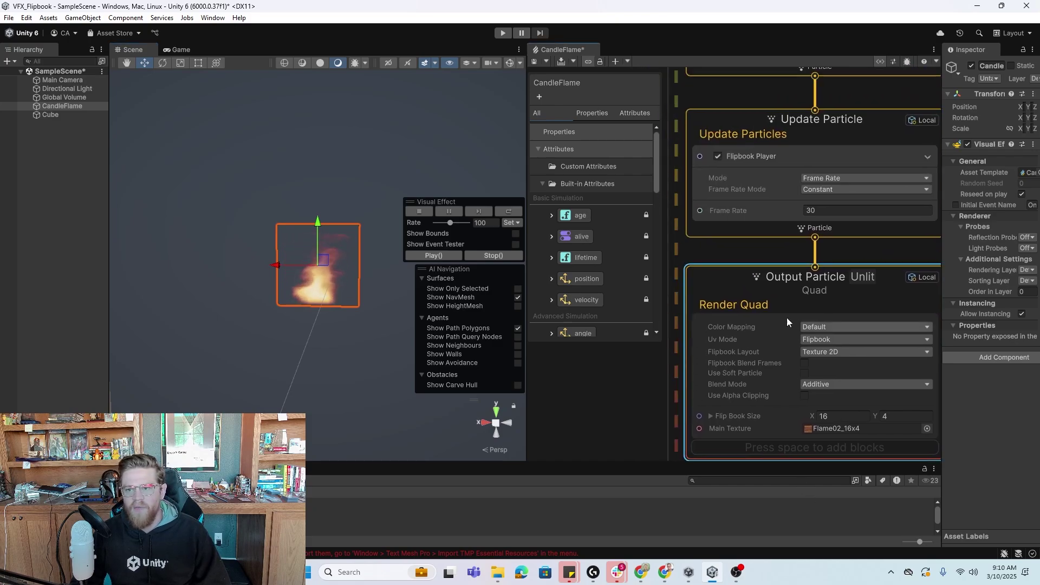
{"action": "middle_click_drag", "start_coordinate": [785, 260], "coordinate": [782, 376]}
{"action": "middle_click_drag", "start_coordinate": [761, 228], "coordinate": [769, 314]}
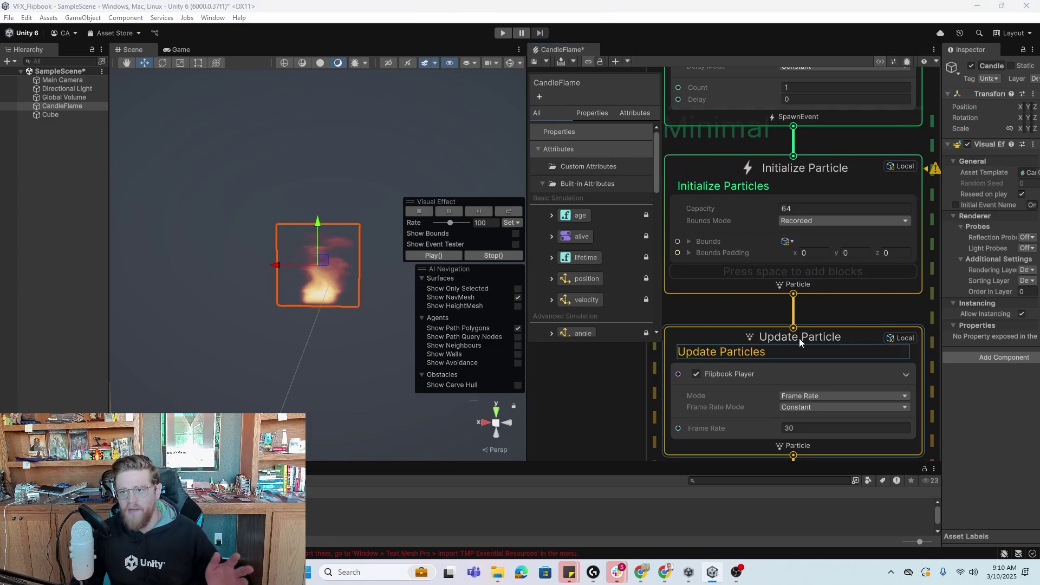
{"action": "middle_click_drag", "start_coordinate": [814, 313], "coordinate": [817, 402]}
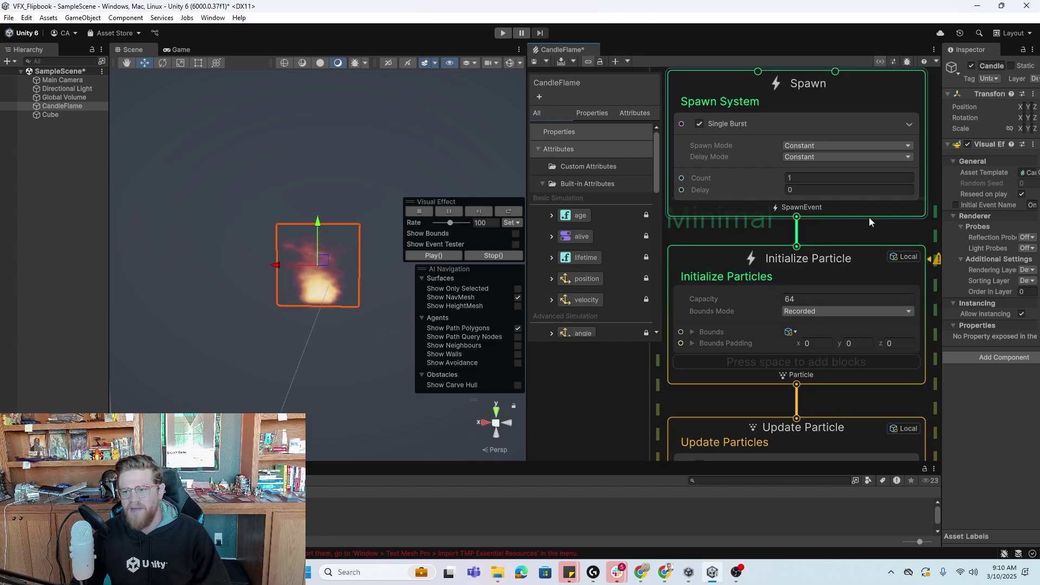
{"action": "middle_click_drag", "start_coordinate": [873, 228], "coordinate": [869, 167]}
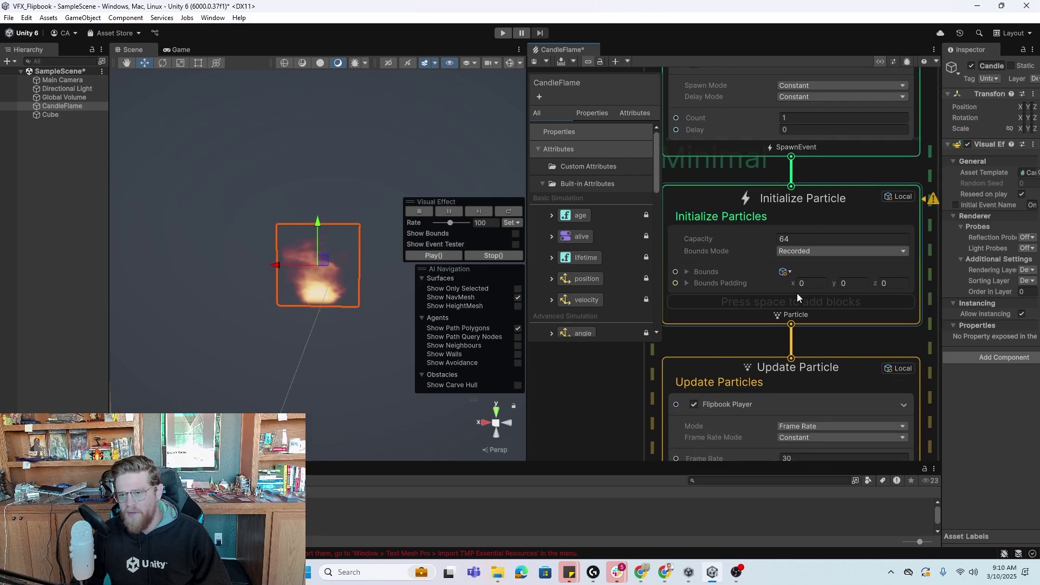
{"action": "right_click", "coordinate": [801, 306]}
{"action": "left_click", "coordinate": [828, 312]}
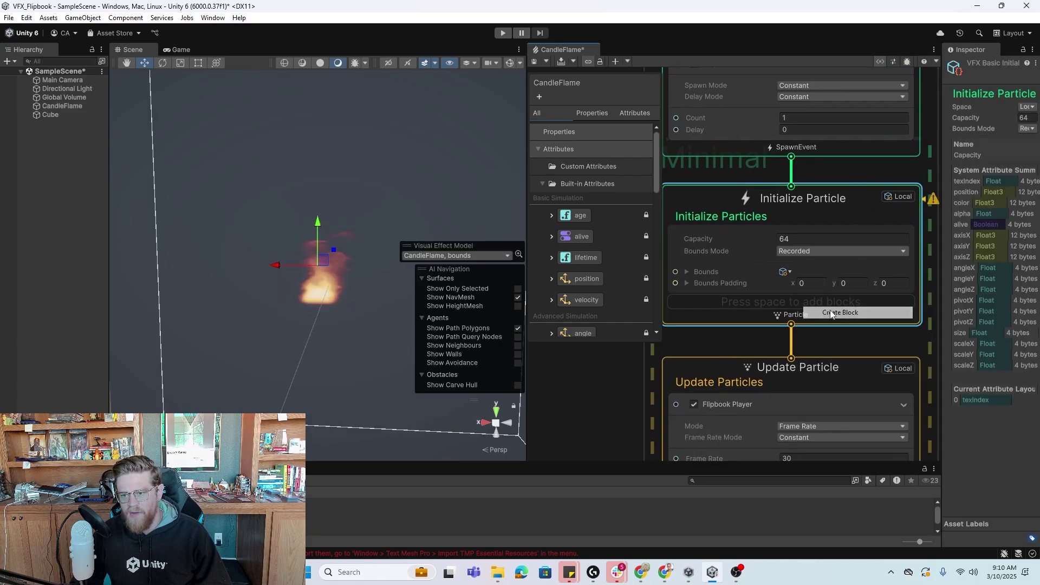
{"action": "type", "text": "set pivot"}
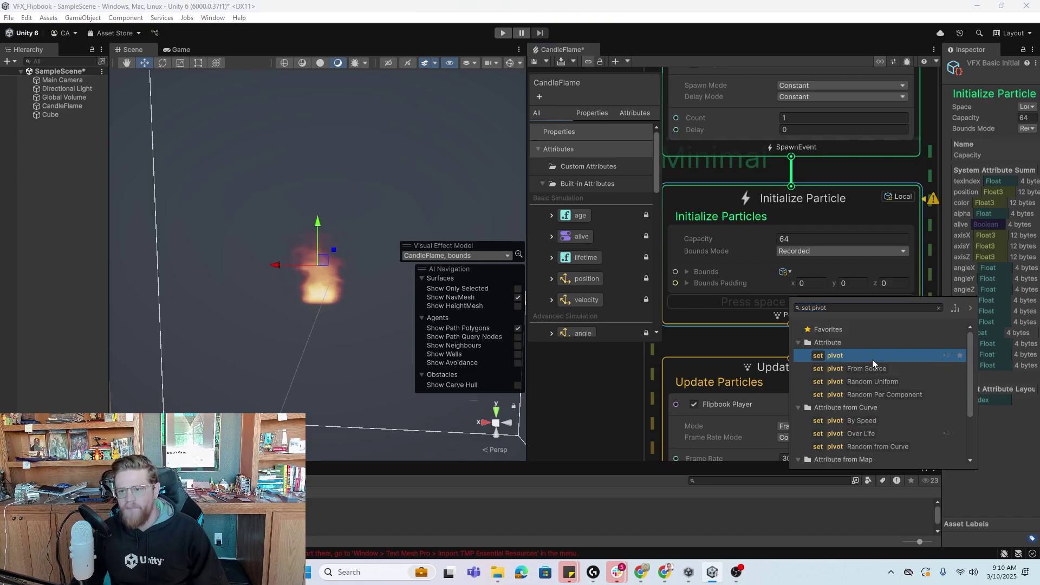
{"action": "left_click", "coordinate": [849, 358]}
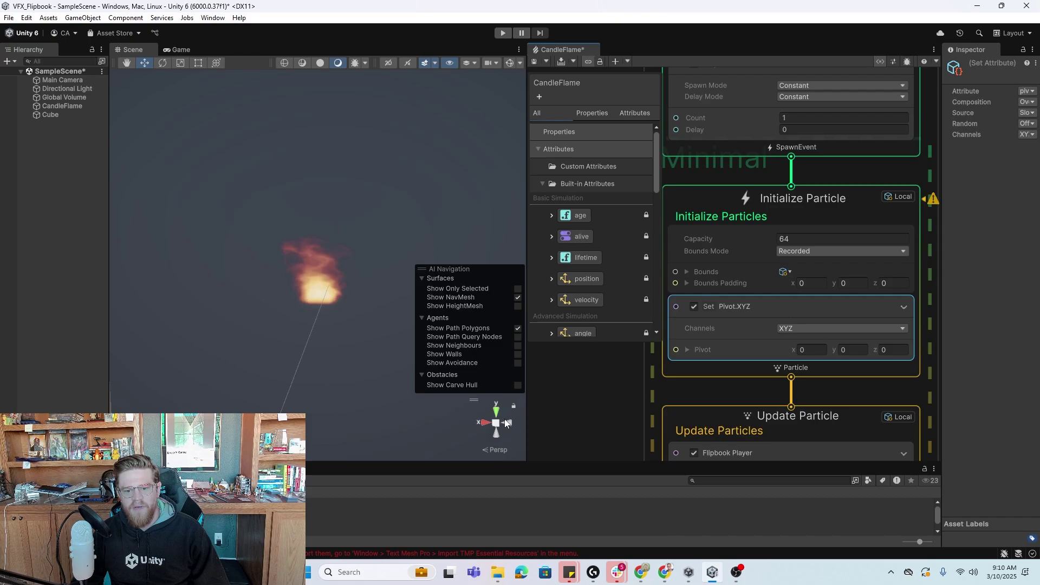
Try a pivot Y value of -1 and check the flame against the effect's origin.
{"action": "left_click", "coordinate": [840, 350]}
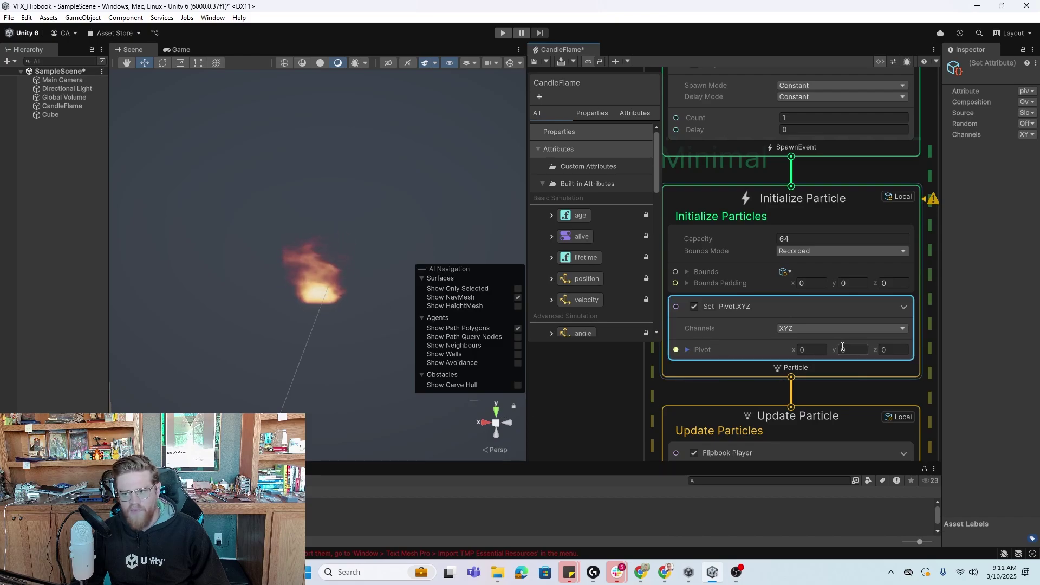
{"action": "type", "text": "-1"}
{"action": "key", "text": "Return"}
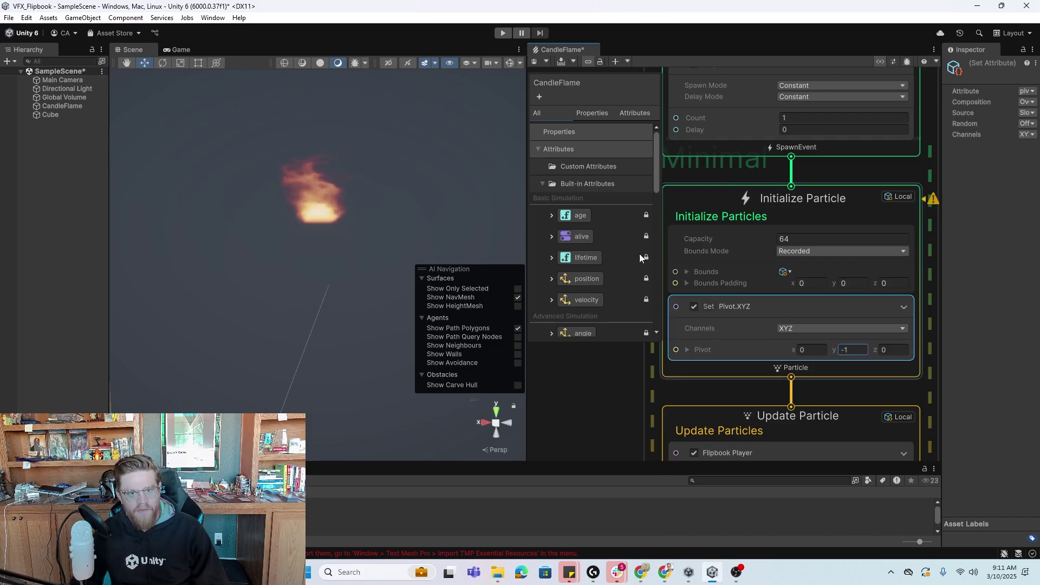
{"action": "left_click", "coordinate": [329, 216]}
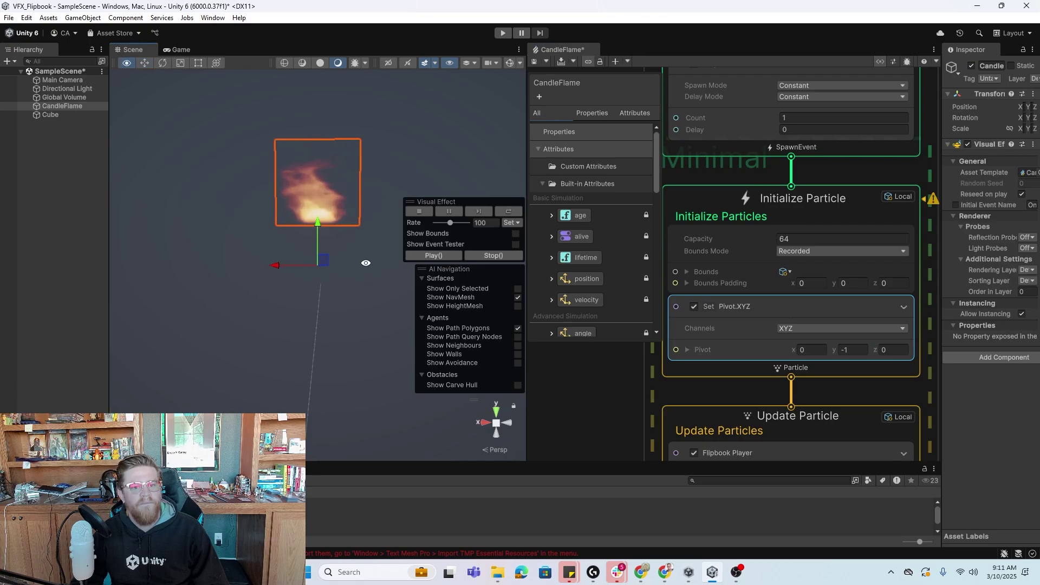
Set the pivot's Y value to -0.5 and inspect the flame's base from several angles.
{"action": "left_click", "coordinate": [845, 350]}
{"action": "type", "text": "-"}
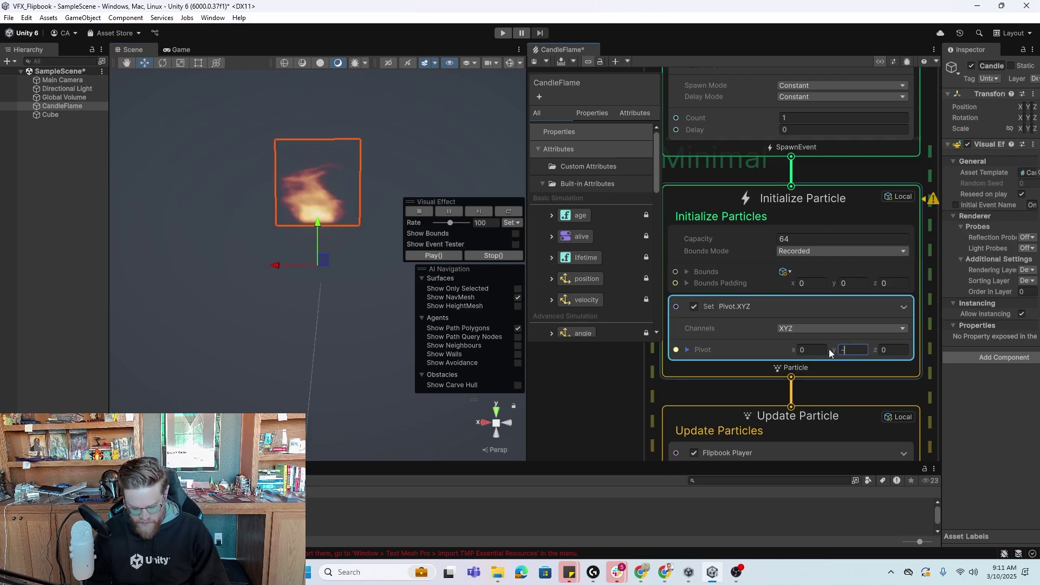
{"action": "type", "text": "0.5"}
{"action": "key", "text": "Return"}
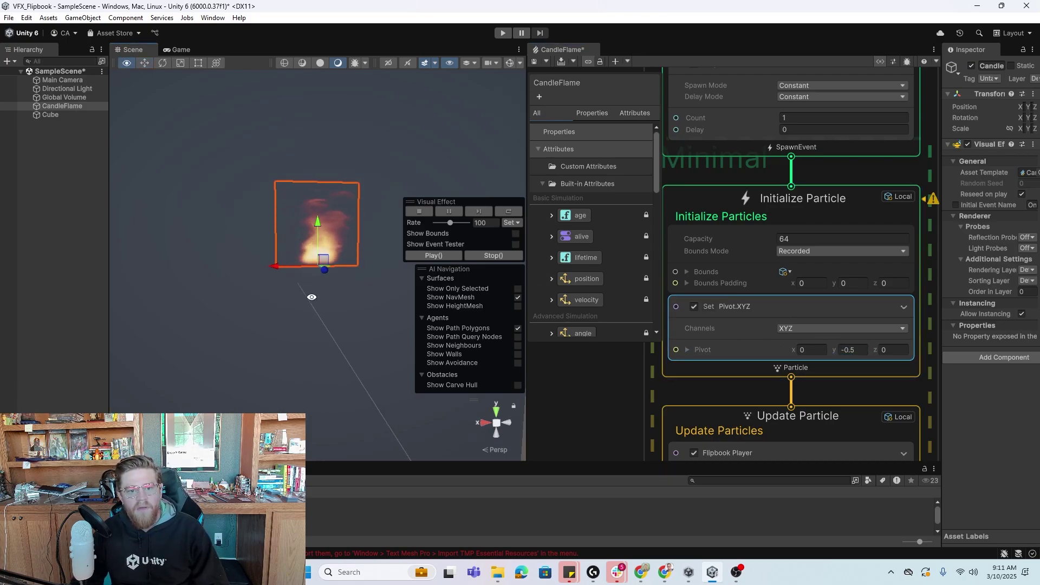
{"action": "left_click_drag", "start_coordinate": [433, 303], "coordinate": [285, 297], "text": "alt"}
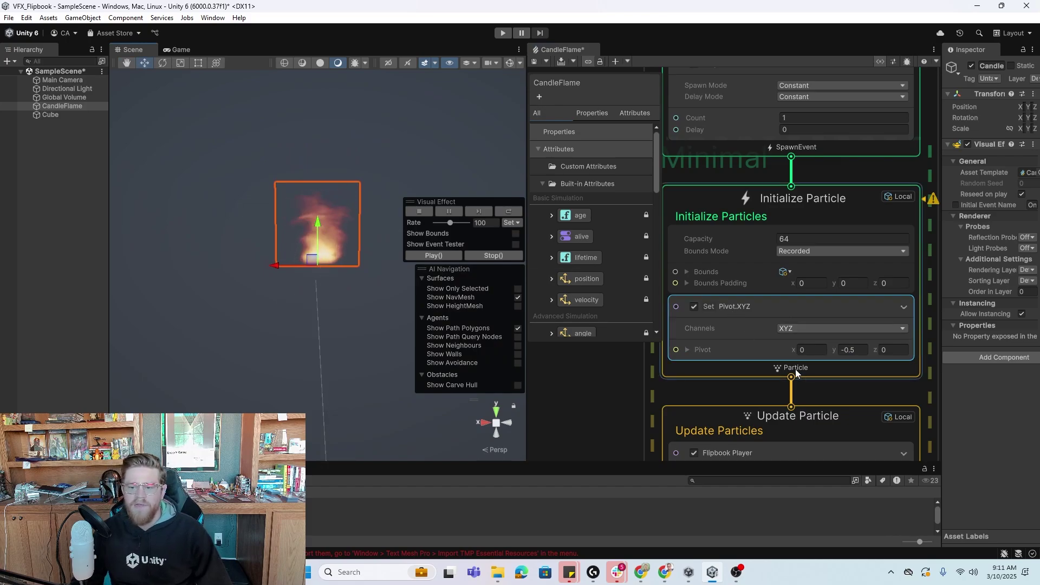
Add a Set Angle block to the Update Particle context and limit its channels to Z.
{"action": "middle_click_drag", "start_coordinate": [817, 394], "coordinate": [820, 233]}
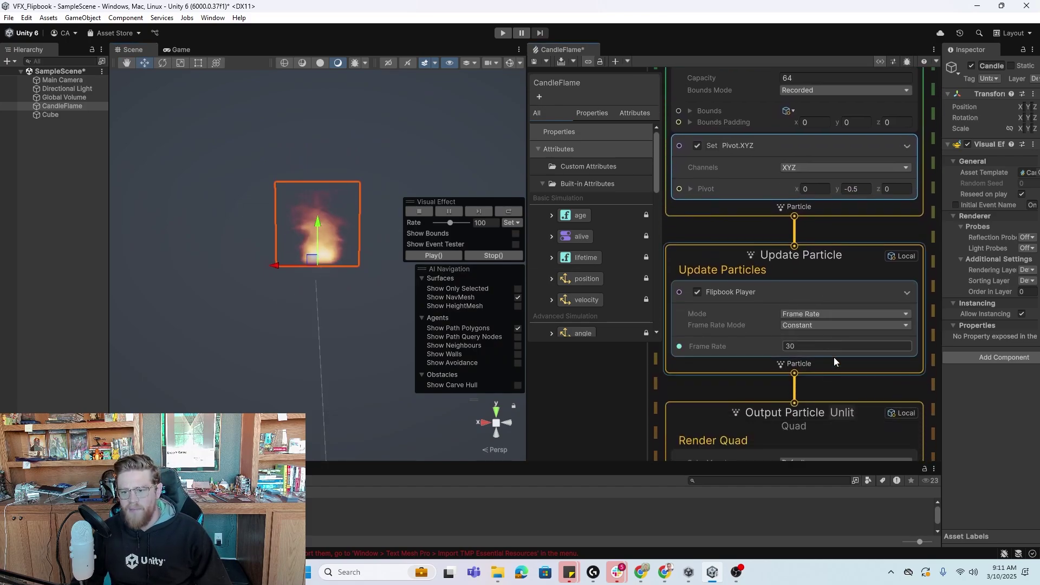
{"action": "middle_click_drag", "start_coordinate": [827, 369], "coordinate": [828, 362]}
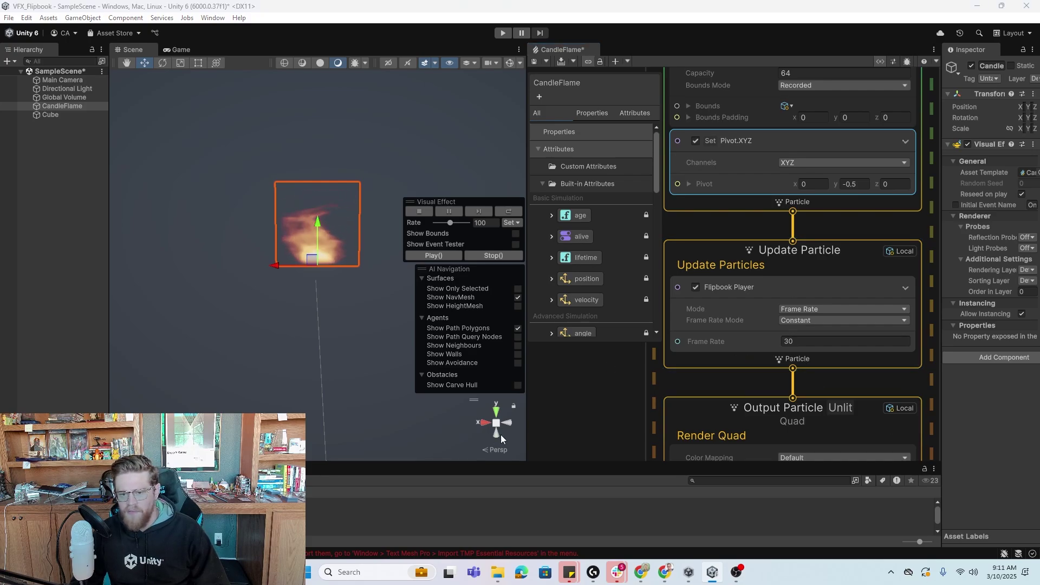
{"action": "right_click", "coordinate": [827, 361]}
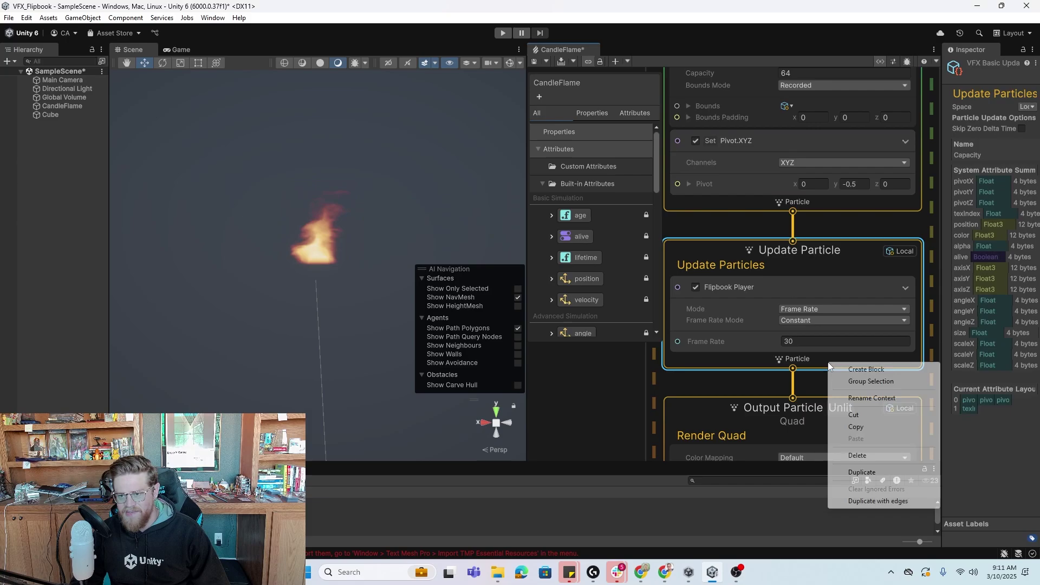
{"action": "left_click", "coordinate": [855, 369]}
{"action": "type", "text": "set angle"}
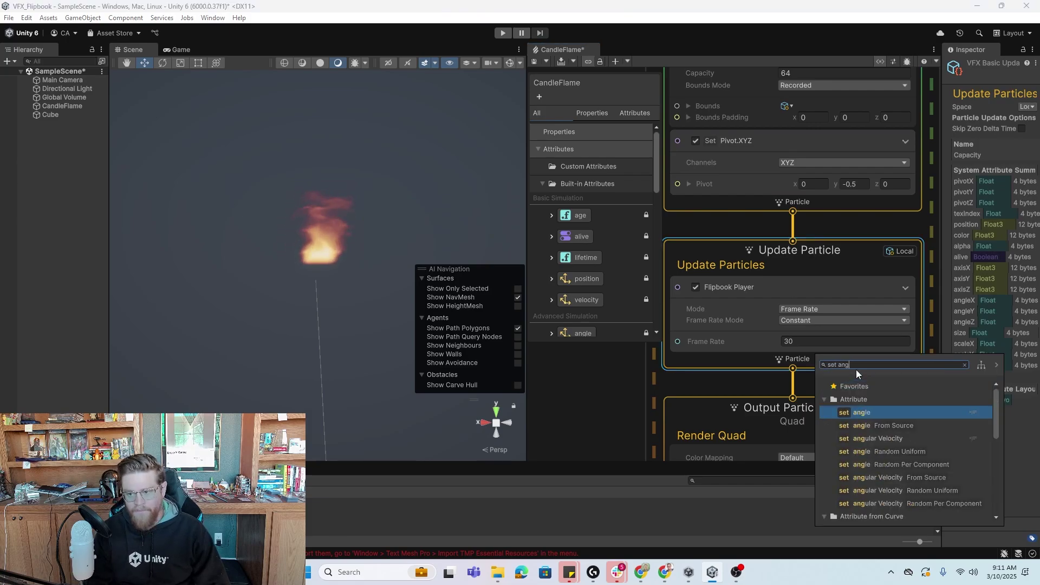
{"action": "double_click", "coordinate": [894, 411]}
{"action": "left_click", "coordinate": [802, 386]}
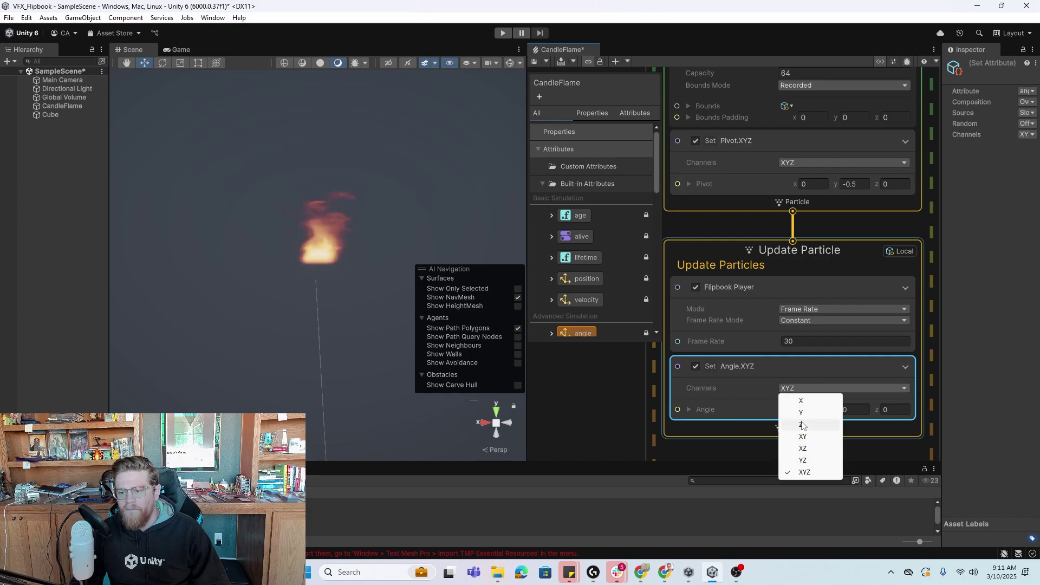
{"action": "left_click", "coordinate": [810, 425]}
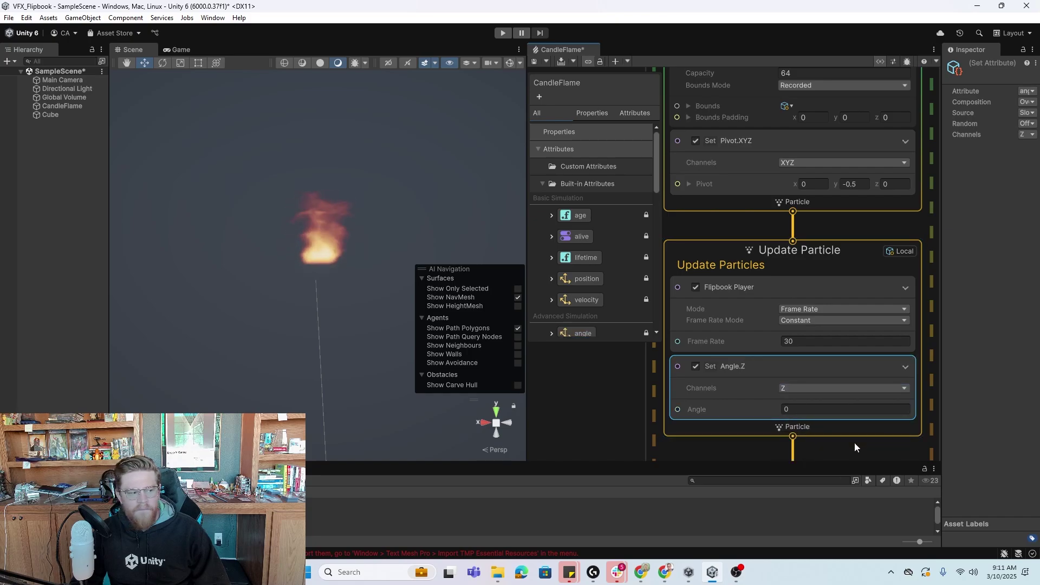
Add a Set Color block to the Update Particle context, below Set Angle.Z.
{"action": "middle_click_drag", "start_coordinate": [853, 442], "coordinate": [852, 342]}
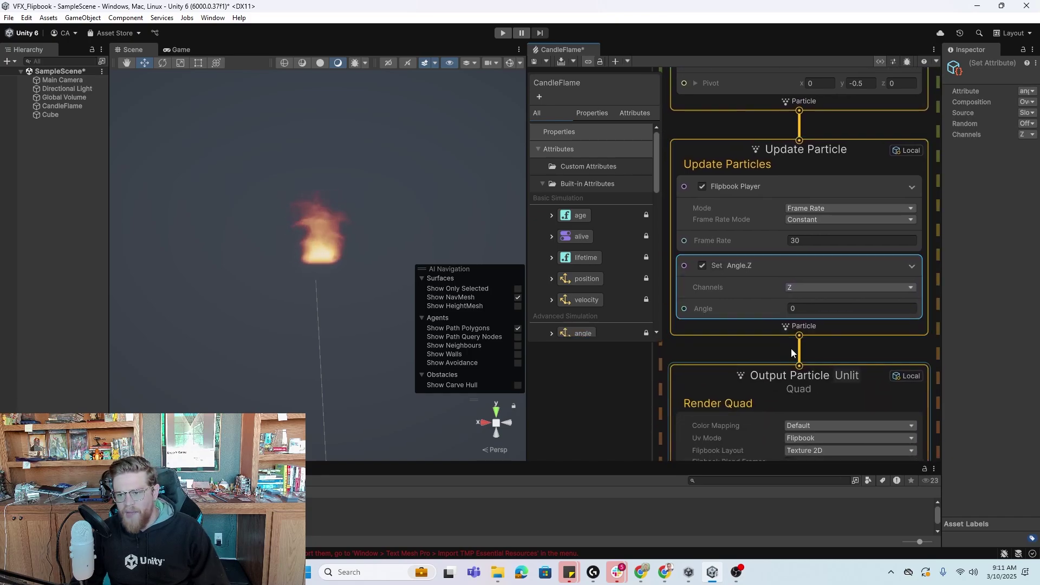
{"action": "right_click", "coordinate": [829, 327]}
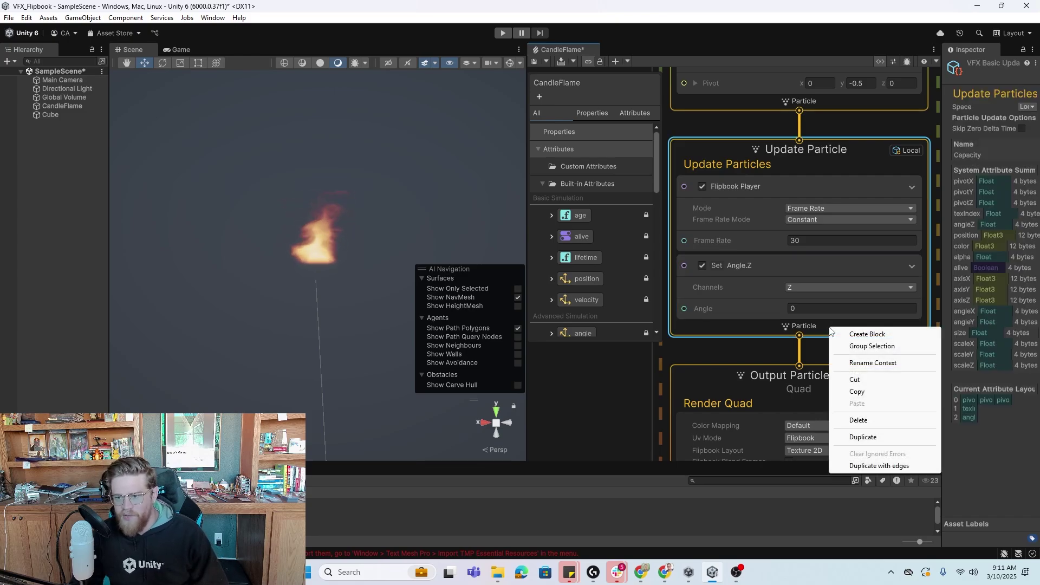
{"action": "left_click", "coordinate": [859, 331]}
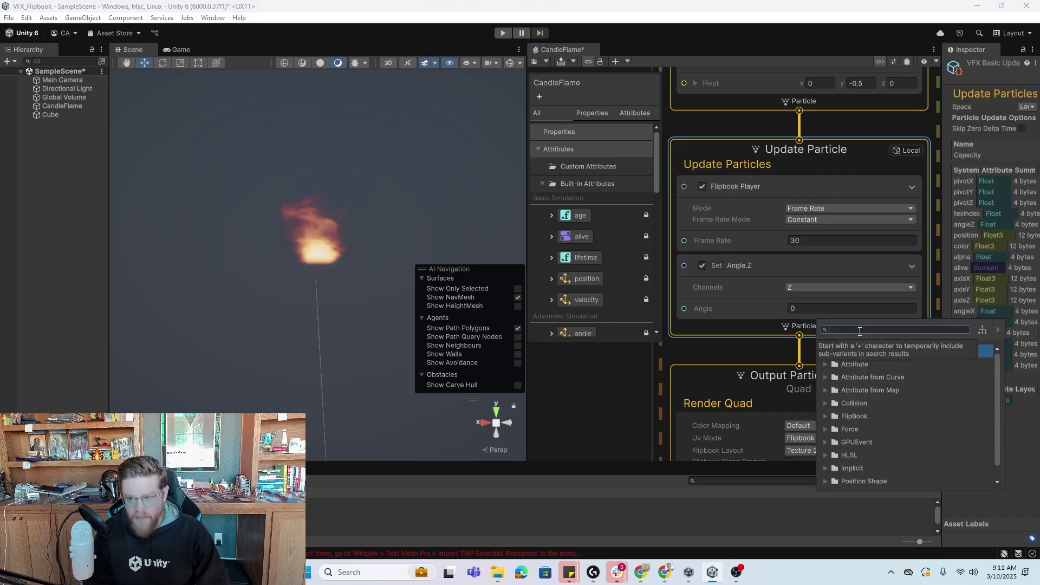
{"action": "type", "text": "set color"}
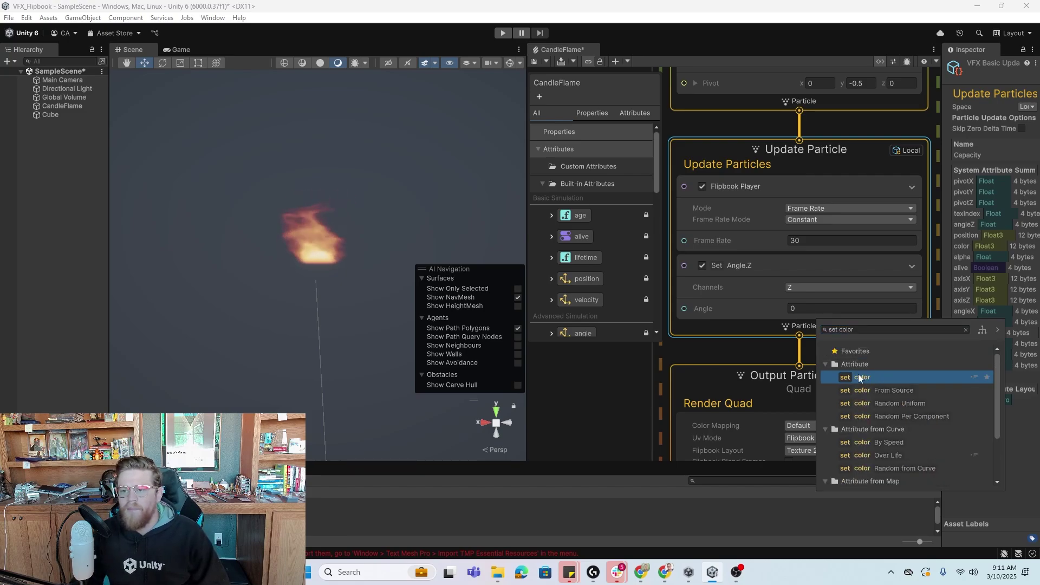
{"action": "double_click", "coordinate": [858, 375]}
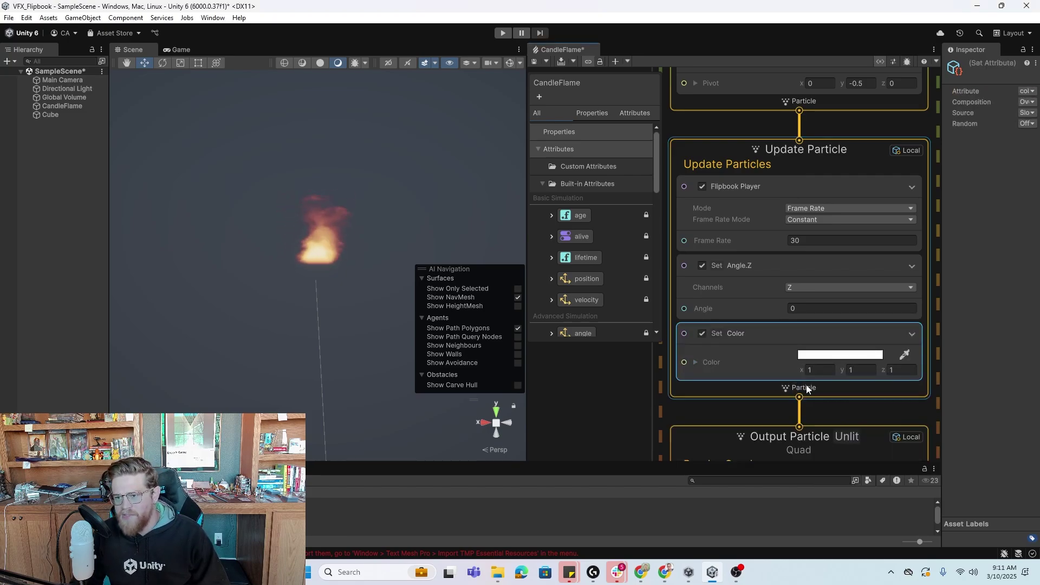
{"action": "left_click", "coordinate": [806, 385]}
{"action": "key", "text": "space"}
{"action": "key", "text": "Escape"}
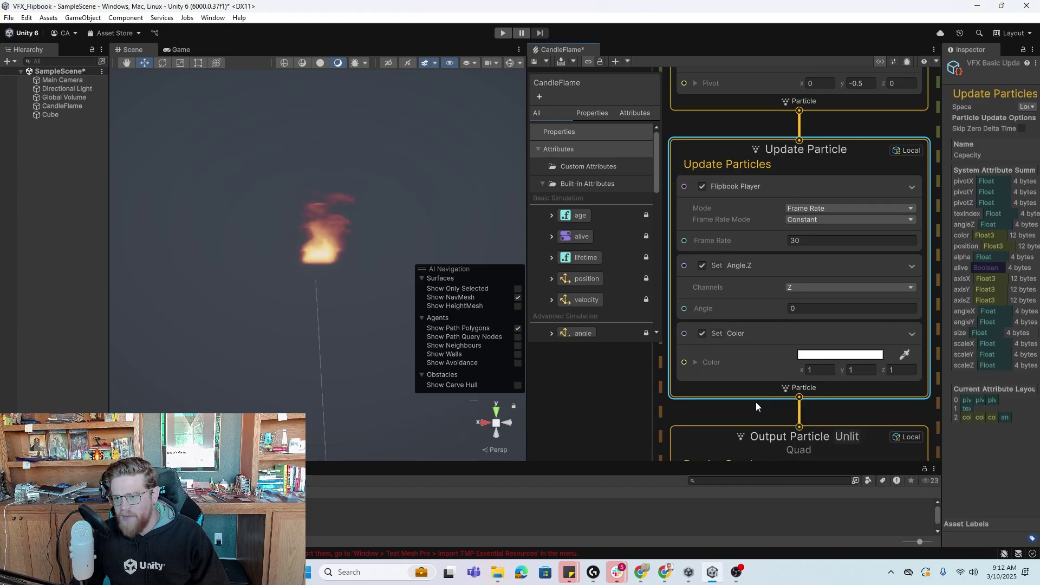
Sum a constant per-particle Random value and the VFX Time operator's Total Time with an Add operator.
{"action": "middle_click_drag", "start_coordinate": [752, 415], "coordinate": [833, 386]}
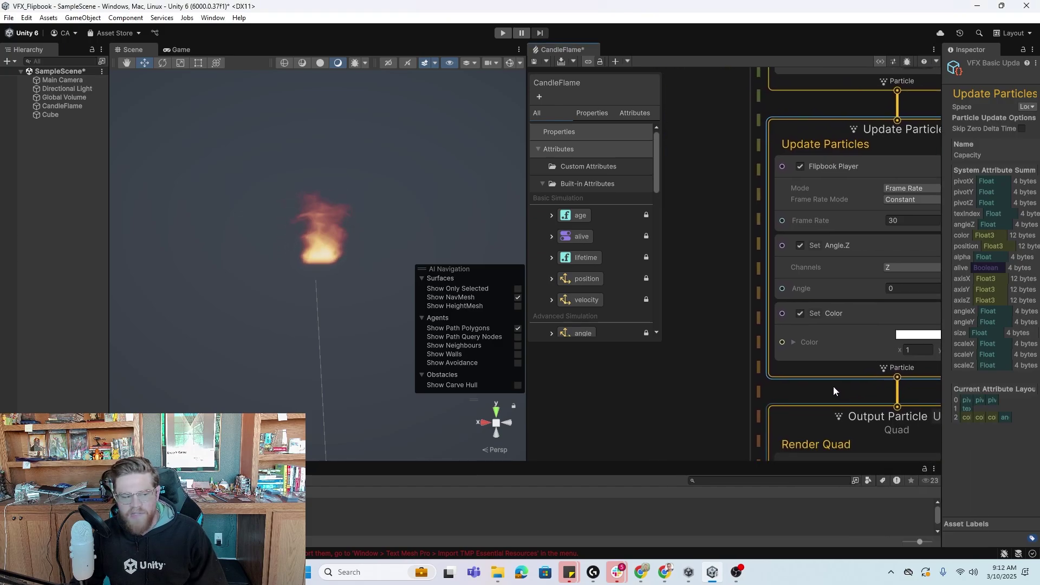
{"action": "scroll", "coordinate": [734, 340], "scroll_direction": "down", "scroll_amount": 4}
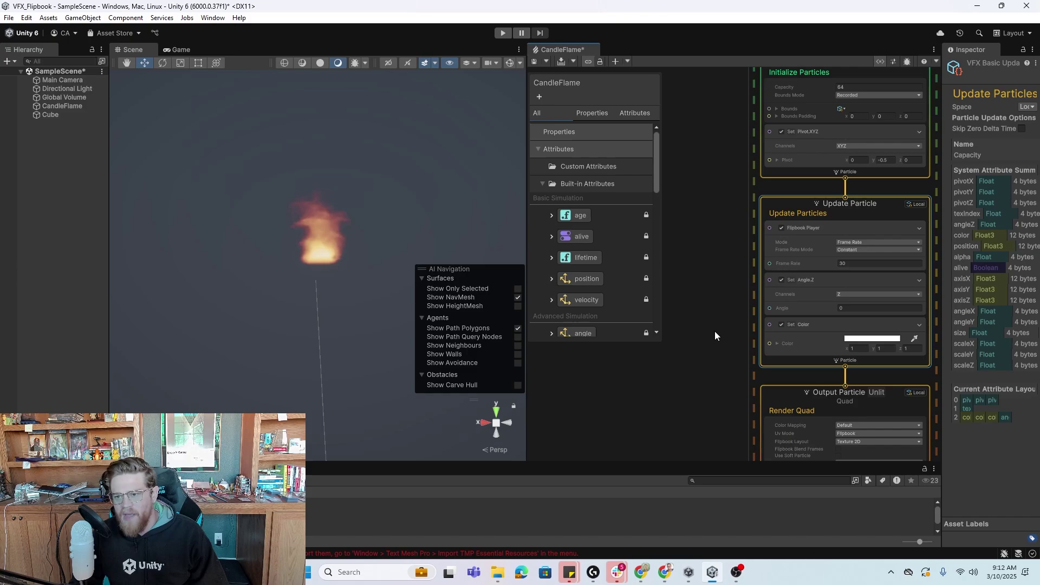
{"action": "middle_click_drag", "start_coordinate": [714, 330], "coordinate": [800, 321]}
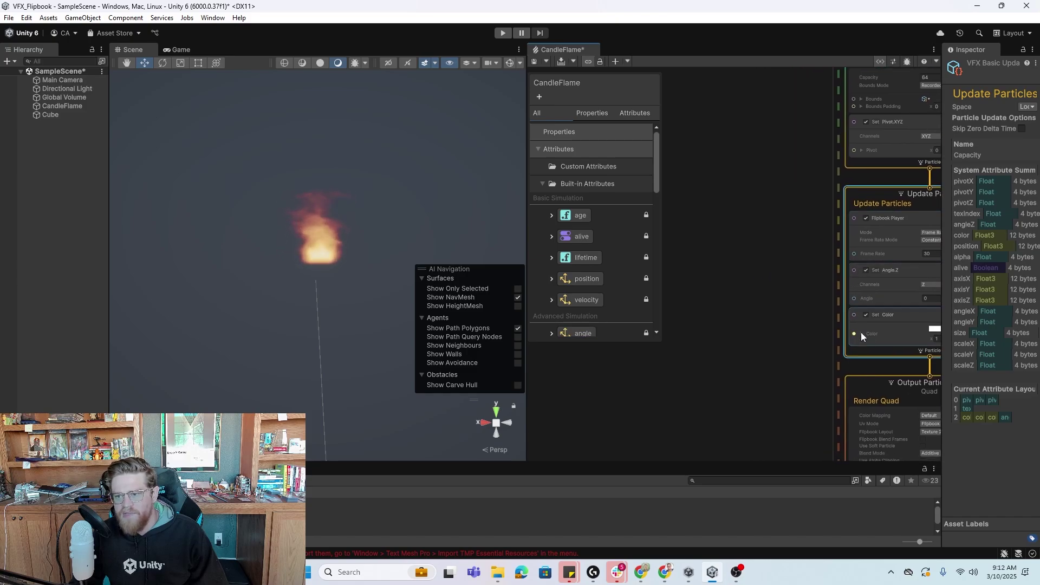
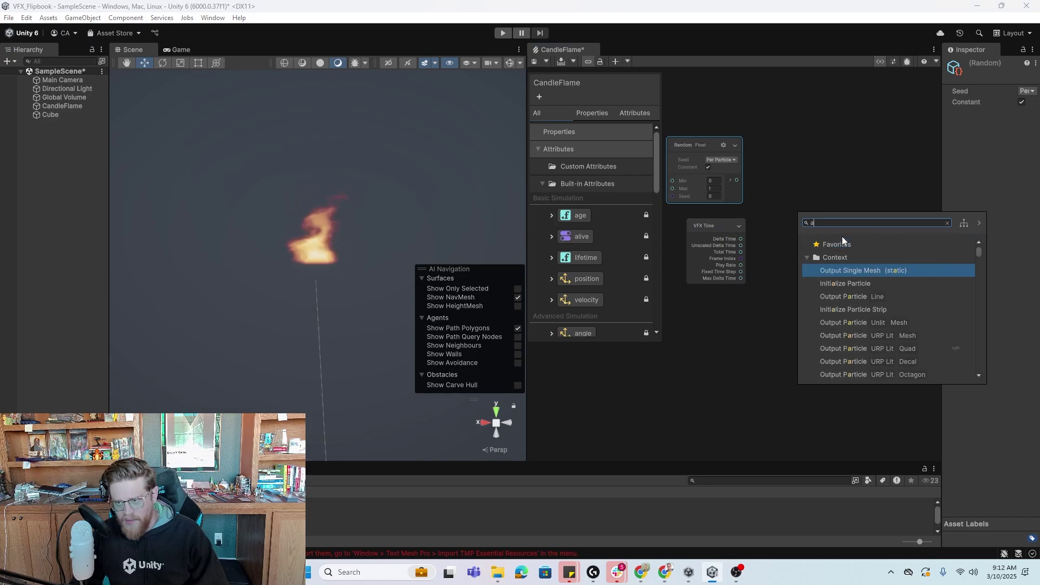
{"action": "left_click", "coordinate": [863, 296]}
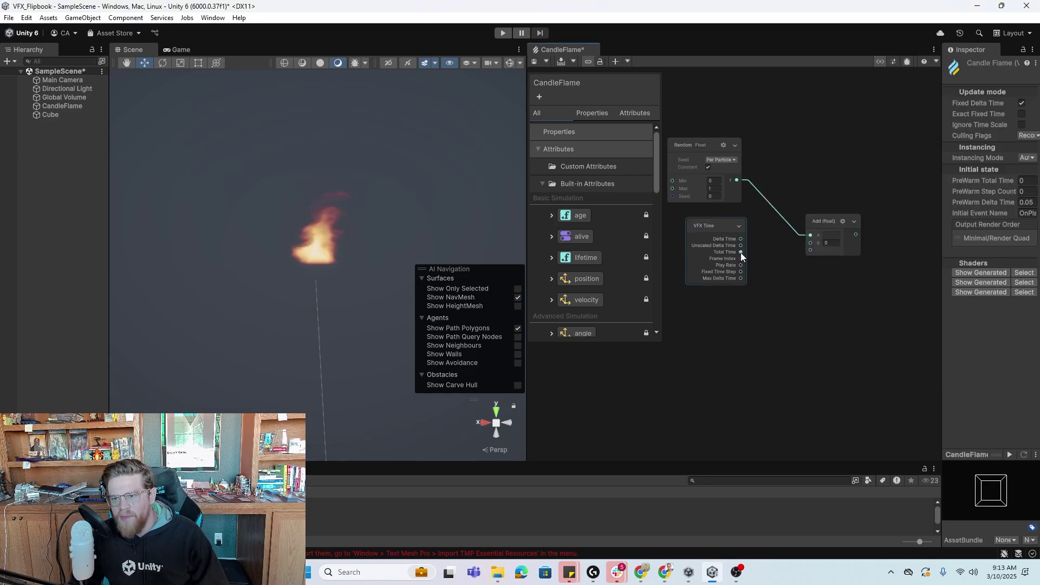
{"action": "left_click_drag", "start_coordinate": [740, 252], "coordinate": [809, 244]}
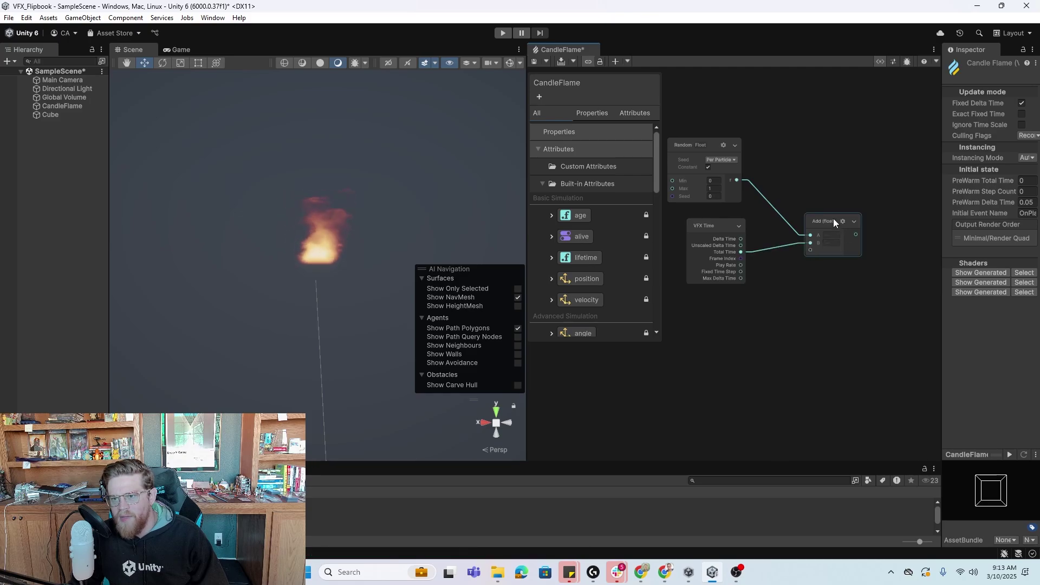
Create a Value Noise 1D operator and feed the Add result into its Coordinate input.
{"action": "left_click_drag", "start_coordinate": [830, 216], "coordinate": [799, 216]}
{"action": "key", "text": "space"}
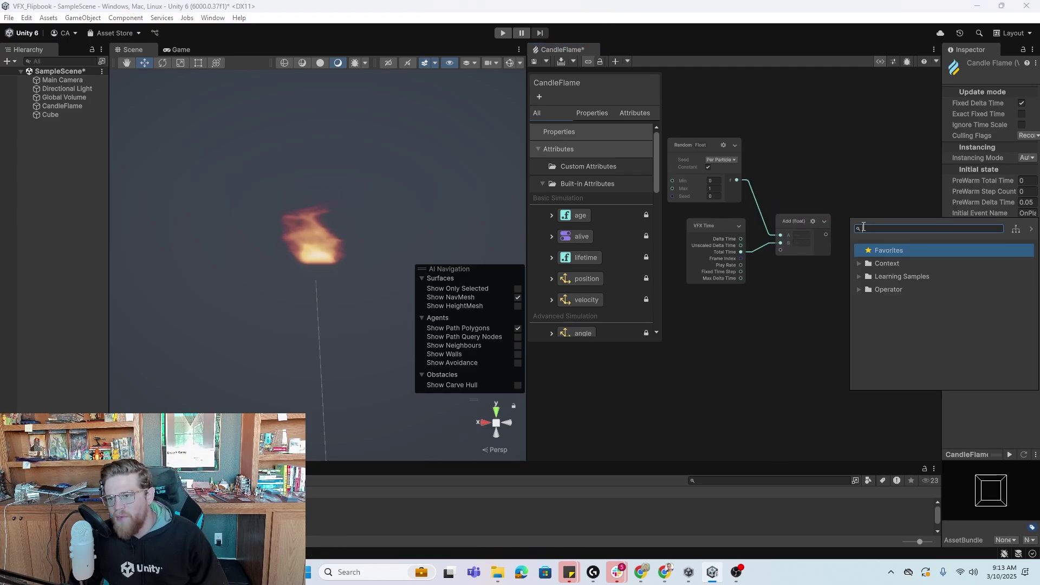
{"action": "type", "text": "noise"}
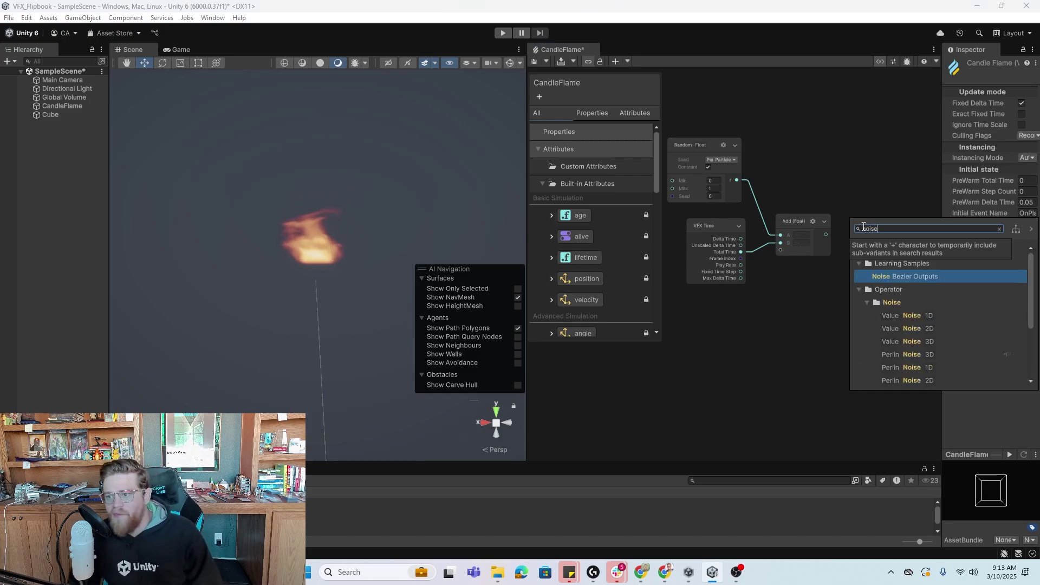
{"action": "left_click", "coordinate": [952, 316]}
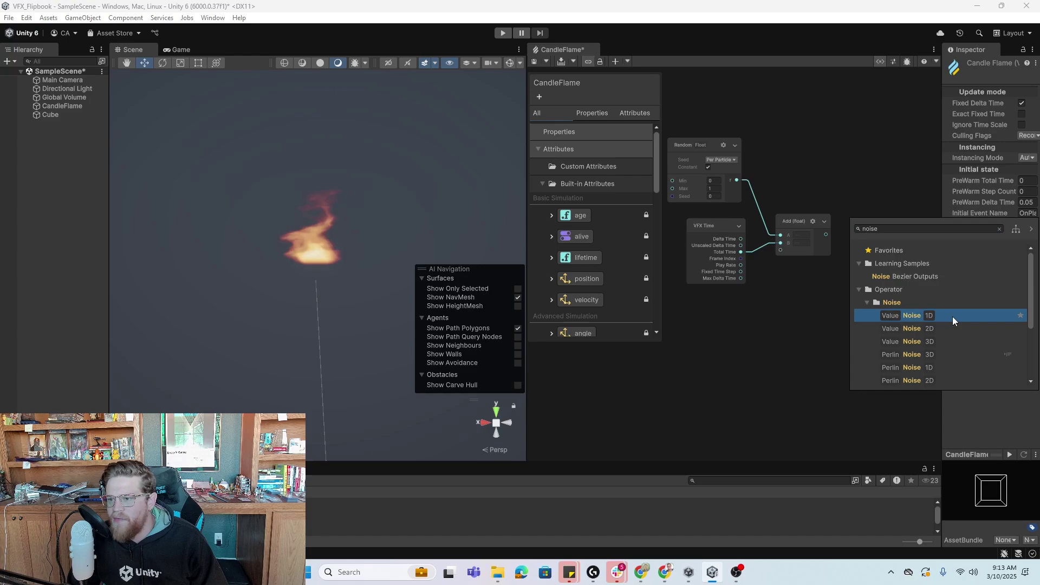
{"action": "double_click", "coordinate": [952, 316]}
{"action": "middle_click_drag", "start_coordinate": [882, 353], "coordinate": [764, 358]}
{"action": "left_click_drag", "start_coordinate": [785, 217], "coordinate": [760, 210]}
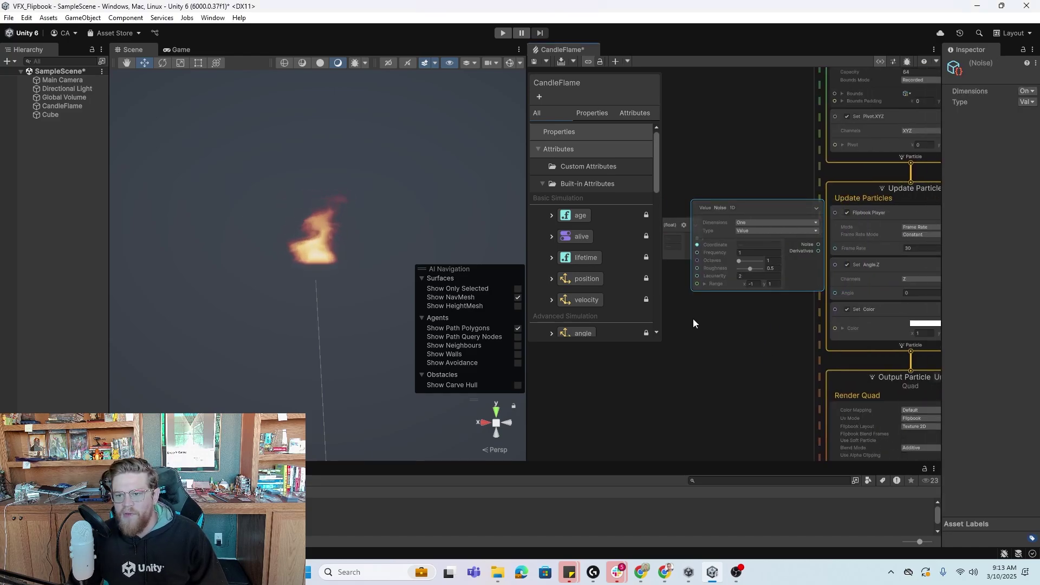
Move the Random, VFX Time, Add and noise nodes away from the particle contexts to make room for more operators.
{"action": "scroll", "coordinate": [756, 354], "scroll_direction": "down", "scroll_amount": 5}
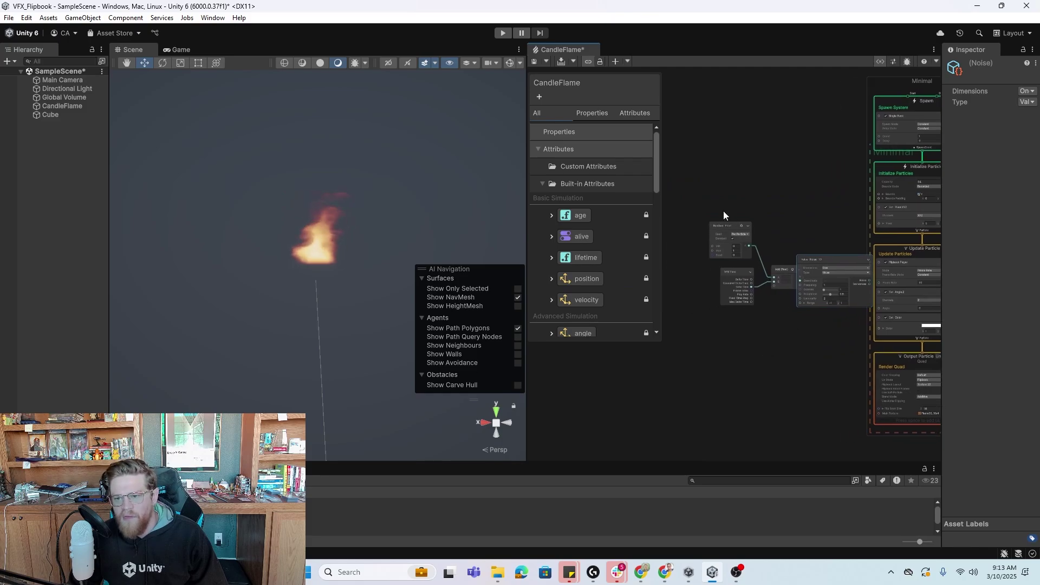
{"action": "left_click_drag", "start_coordinate": [718, 206], "coordinate": [782, 315]}
{"action": "left_click_drag", "start_coordinate": [781, 270], "coordinate": [728, 271]}
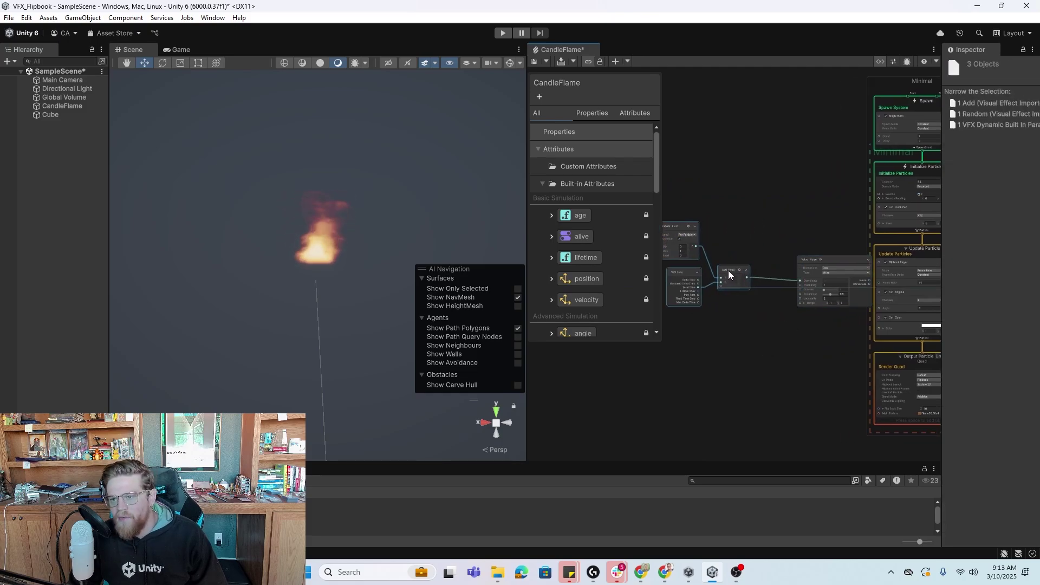
{"action": "left_click_drag", "start_coordinate": [838, 259], "coordinate": [798, 258]}
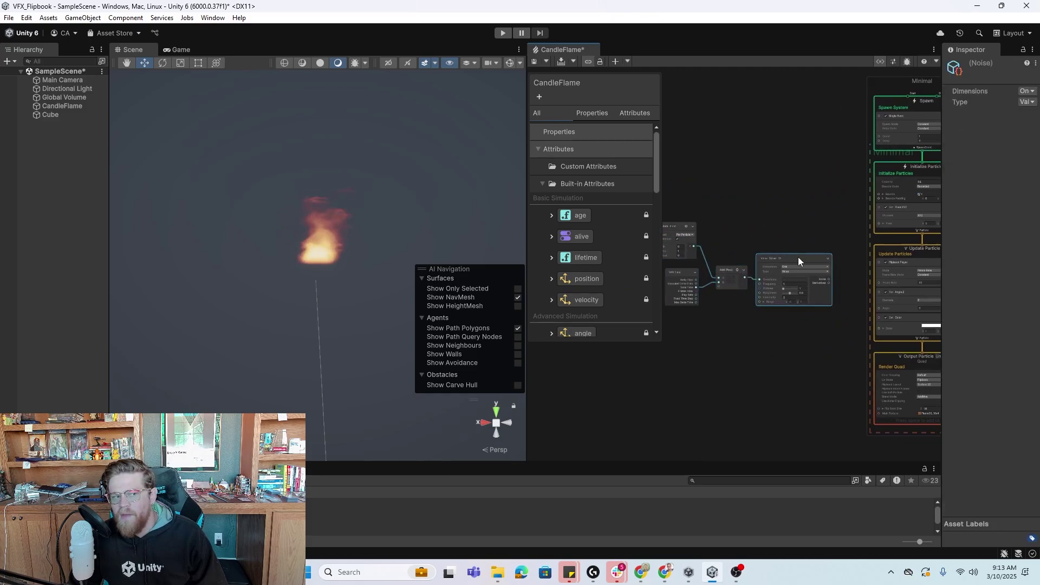
{"action": "middle_click_drag", "start_coordinate": [729, 371], "coordinate": [678, 371]}
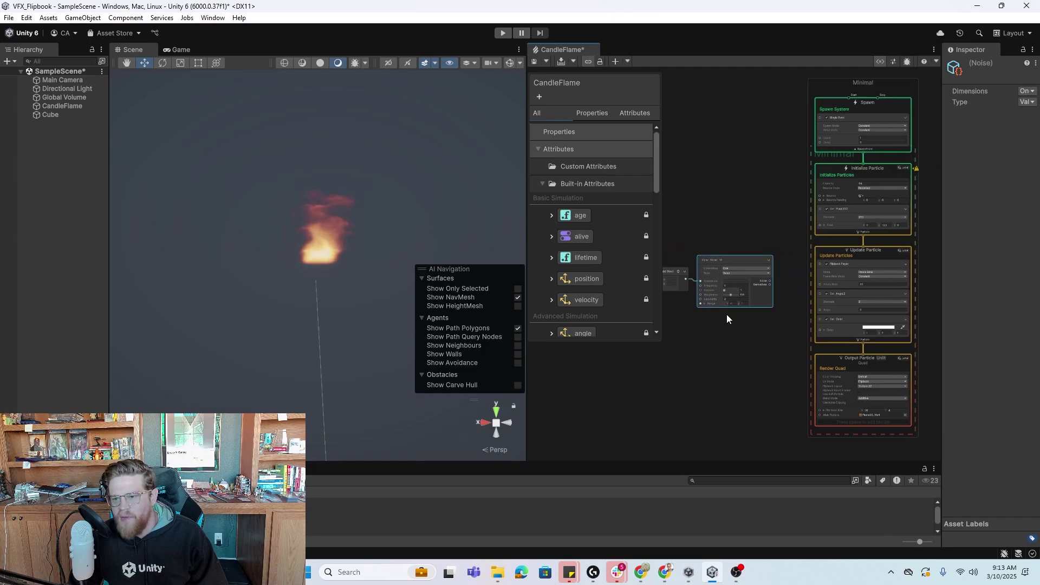
{"action": "scroll", "coordinate": [755, 347], "scroll_direction": "up", "scroll_amount": 3}
{"action": "middle_click_drag", "start_coordinate": [799, 302], "coordinate": [774, 310]}
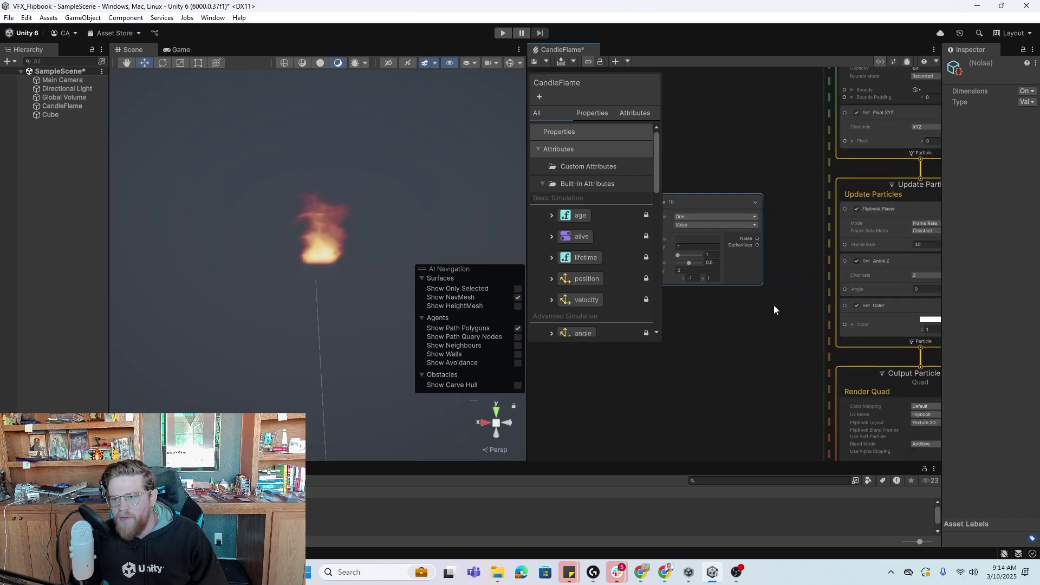
{"action": "left_click_drag", "start_coordinate": [734, 196], "coordinate": [733, 200]}
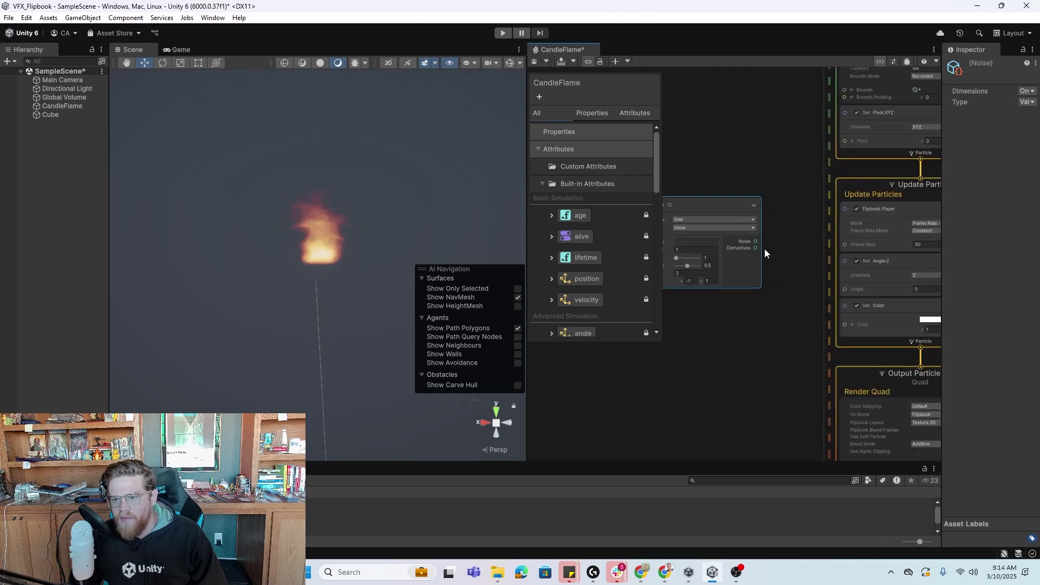
Add a Multiply operator to the Noise output and place a duplicate of it below.
{"action": "left_click_drag", "start_coordinate": [757, 243], "coordinate": [788, 216]}
{"action": "type", "text": "multip"}
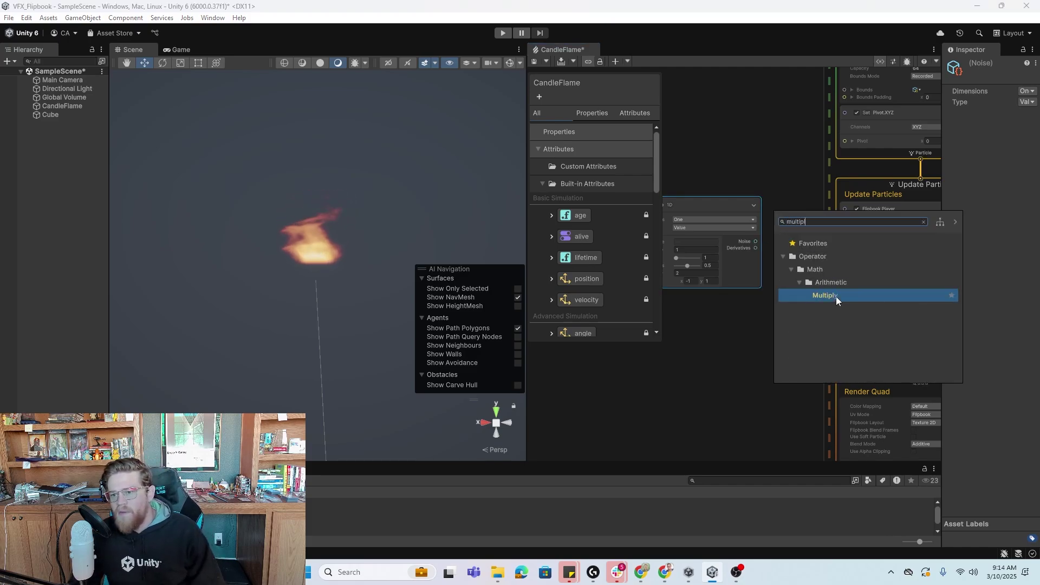
{"action": "left_click", "coordinate": [836, 297]}
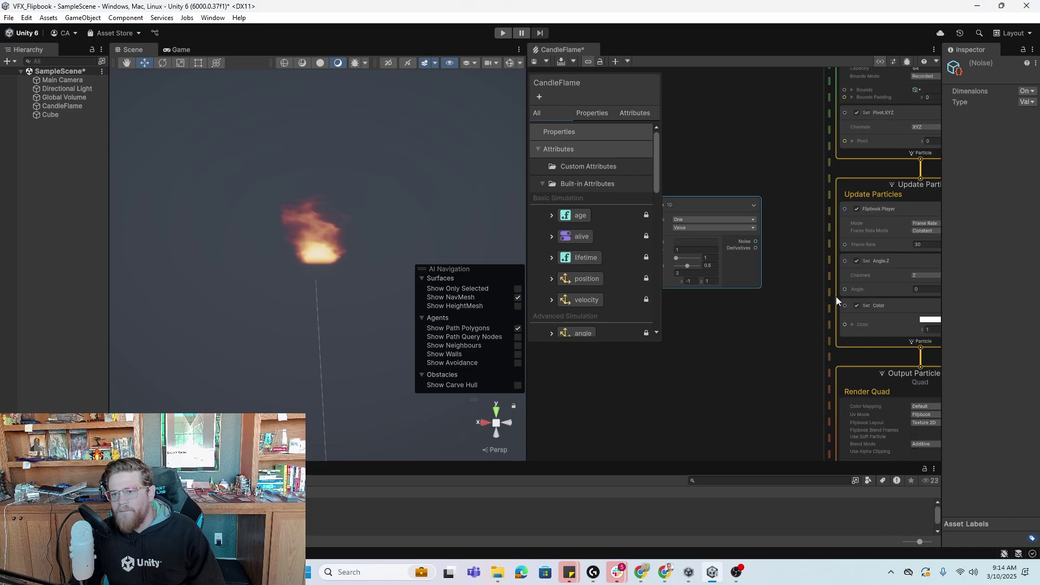
{"action": "left_click_drag", "start_coordinate": [808, 217], "coordinate": [776, 321]}
{"action": "key", "text": "ctrl+d"}
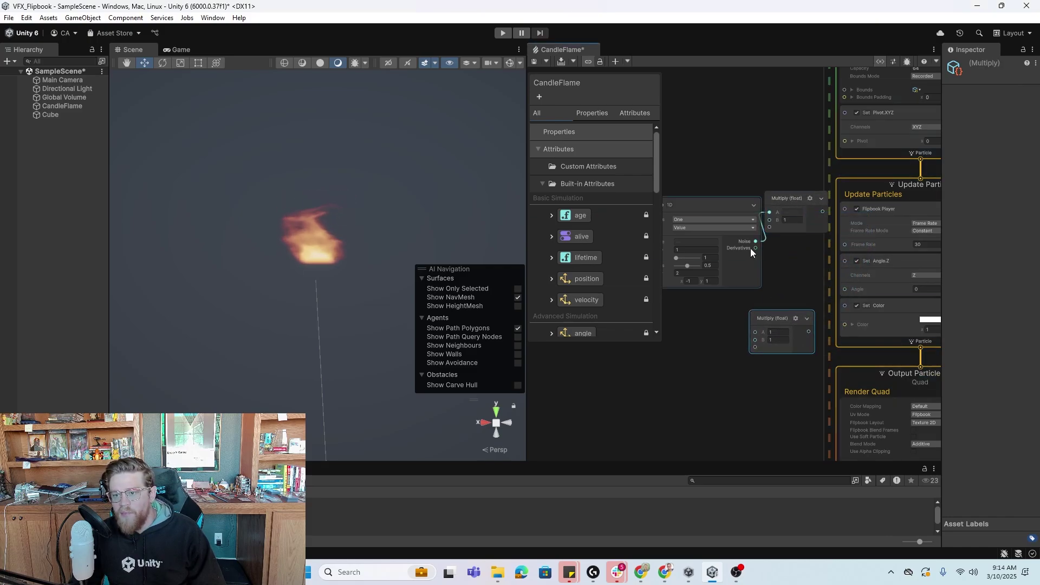
Route the noise through the lower Multiply into Set Color, connect the upper Multiply to Set Angle.Z, and space the nodes apart.
{"action": "left_click_drag", "start_coordinate": [755, 241], "coordinate": [844, 324]}
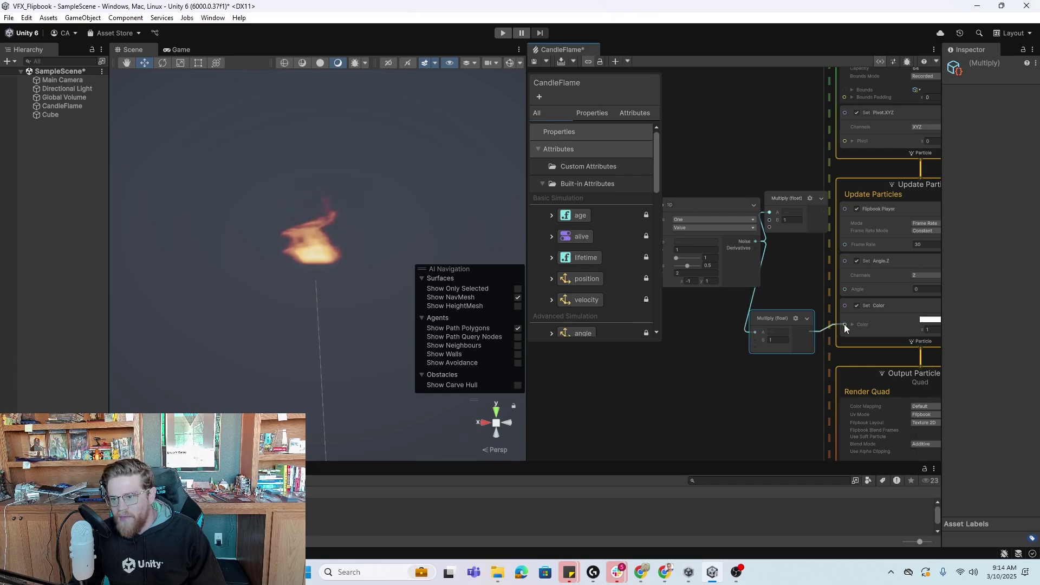
{"action": "left_click_drag", "start_coordinate": [823, 212], "coordinate": [838, 287]}
{"action": "scroll", "coordinate": [784, 307], "scroll_direction": "down", "scroll_amount": 6}
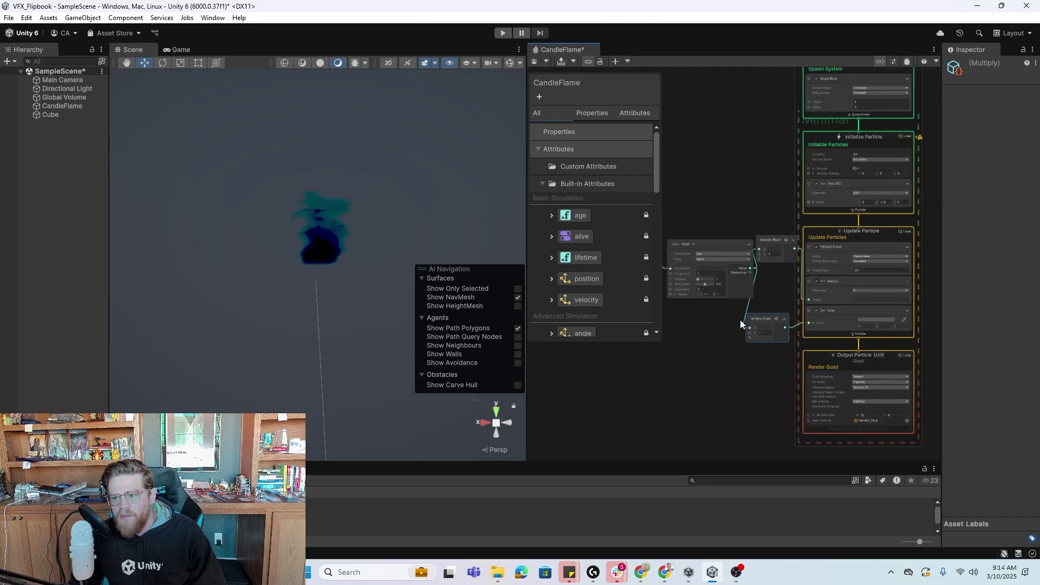
{"action": "middle_click_drag", "start_coordinate": [708, 344], "coordinate": [775, 348]}
{"action": "left_click_drag", "start_coordinate": [719, 249], "coordinate": [820, 293]}
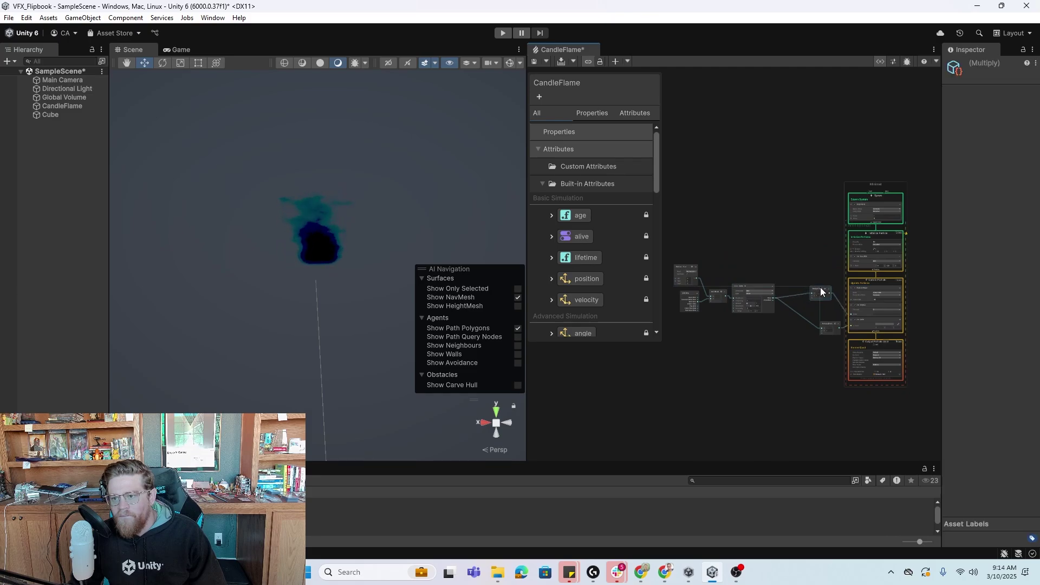
Set the Value Noise frequency to 2, its octaves to 2 and its range minimum to 0.
{"action": "scroll", "coordinate": [731, 322], "scroll_direction": "up", "scroll_amount": 5}
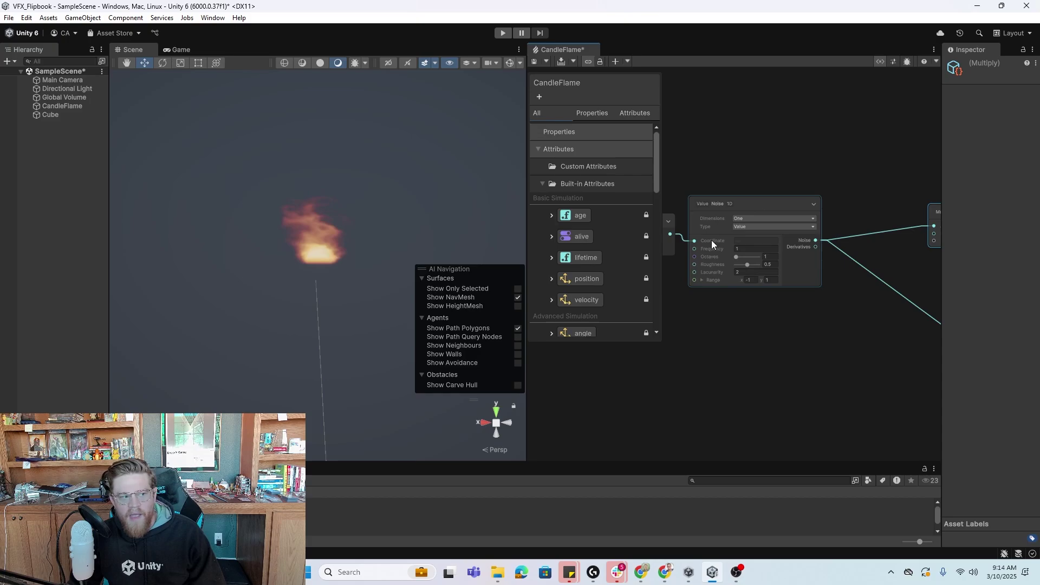
{"action": "left_click", "coordinate": [745, 248]}
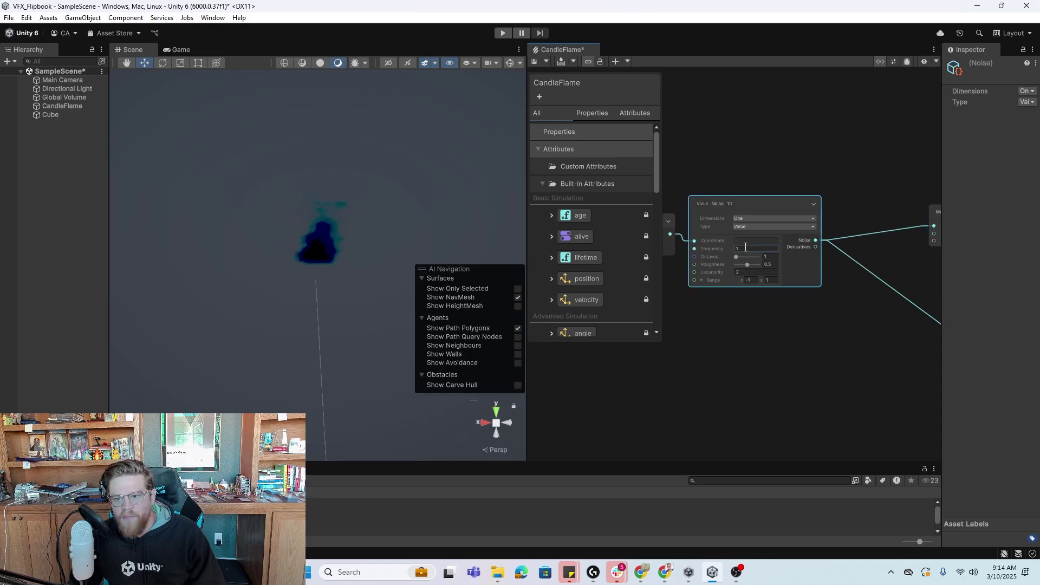
{"action": "left_click", "coordinate": [775, 257]}
{"action": "type", "text": "2"}
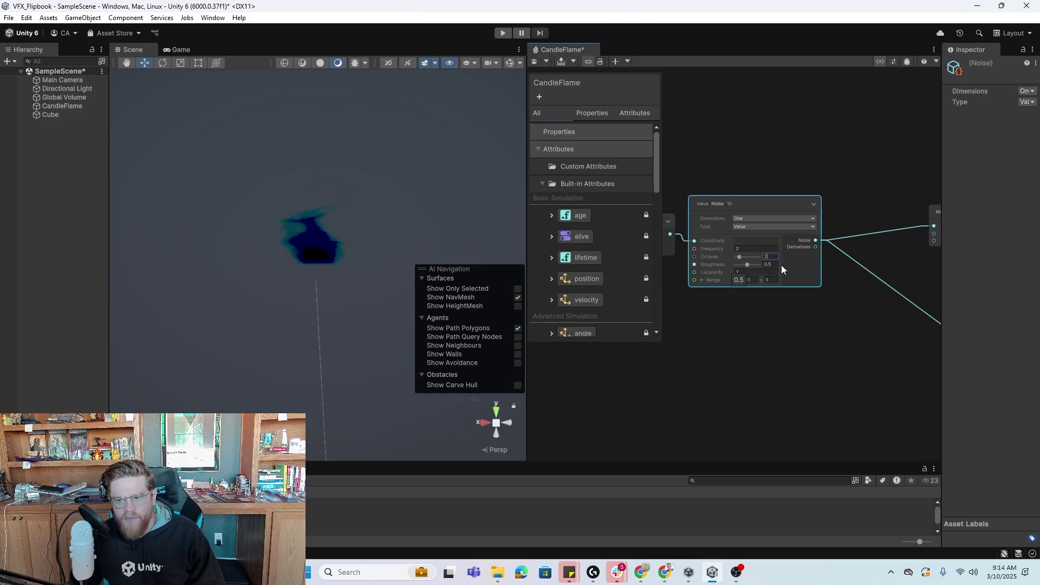
{"action": "left_click", "coordinate": [748, 279]}
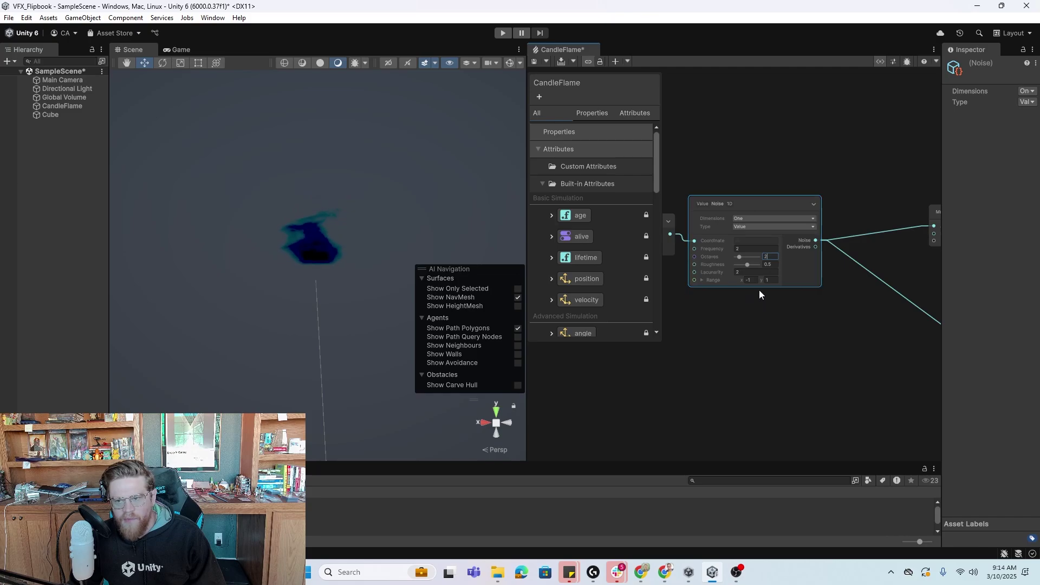
{"action": "type", "text": "0"}
{"action": "key", "text": "Return"}
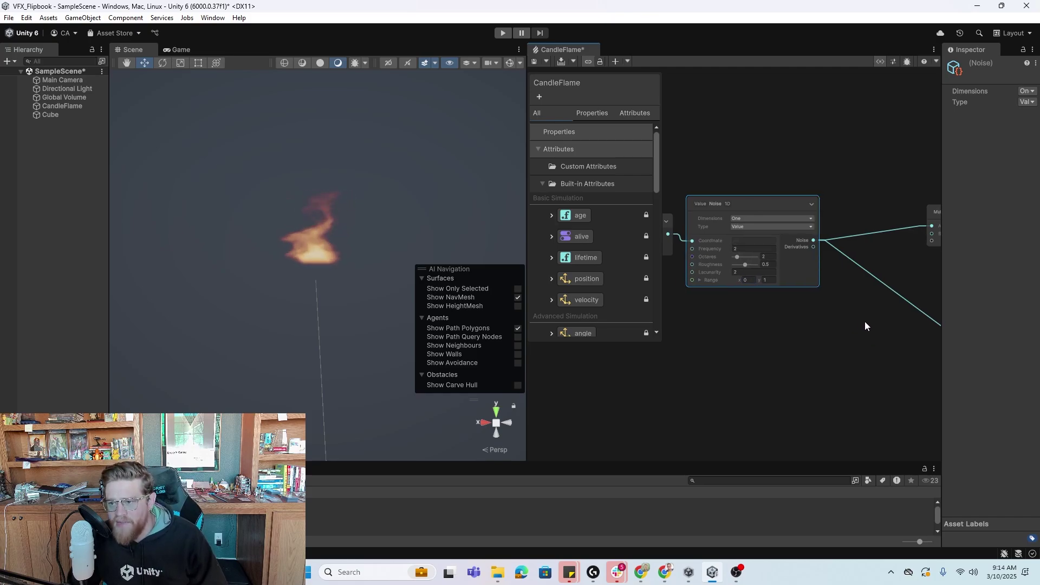
Align the lower Multiply node beneath the upper one, and set B of the upper Multiply feeding Angle.Z to 10 after trying 30.
{"action": "middle_click_drag", "start_coordinate": [864, 321], "coordinate": [657, 294]}
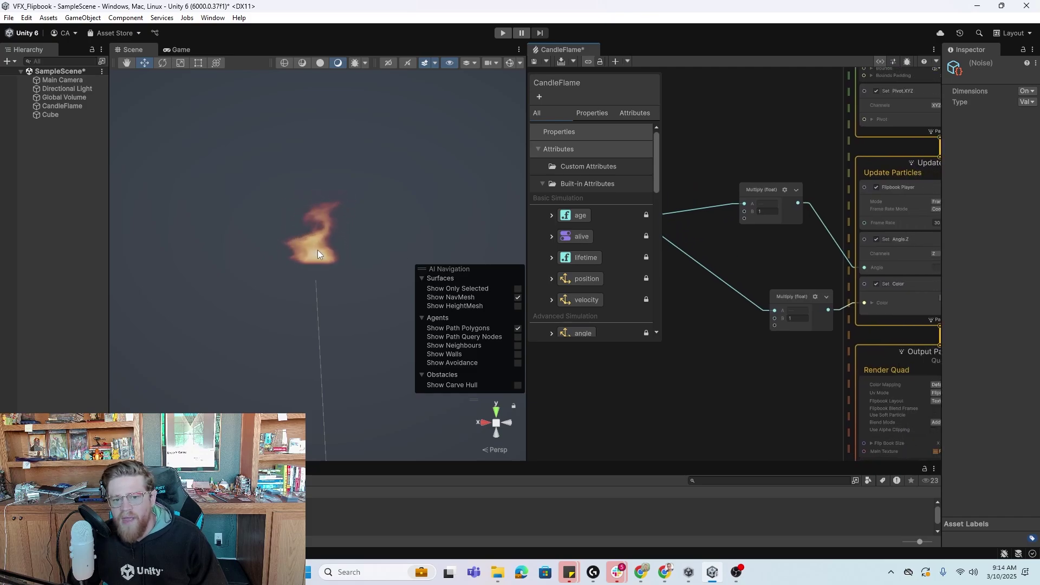
{"action": "left_click_drag", "start_coordinate": [794, 293], "coordinate": [761, 278]}
{"action": "left_click", "coordinate": [758, 303]}
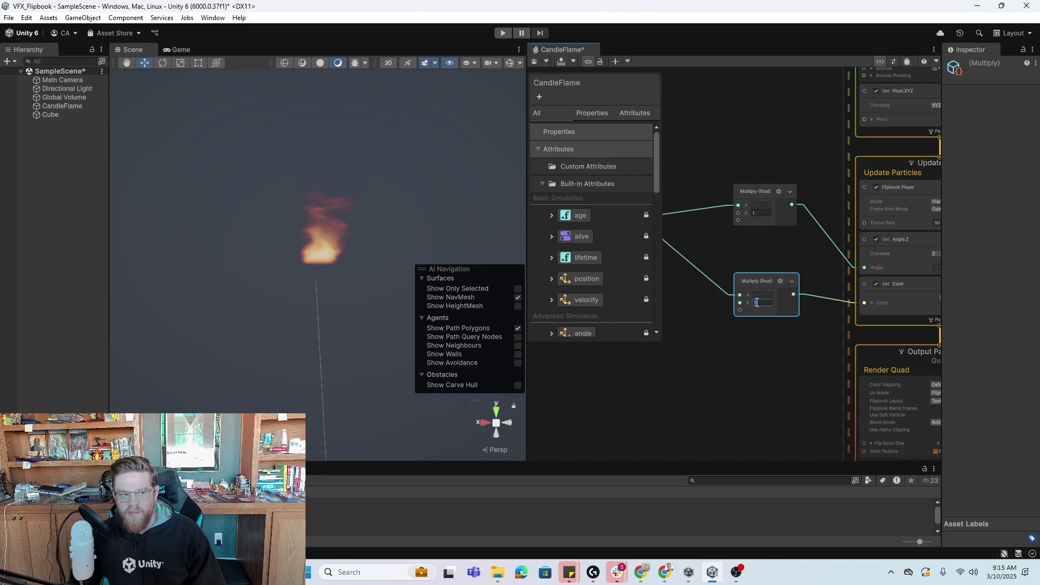
{"action": "left_click", "coordinate": [759, 214]}
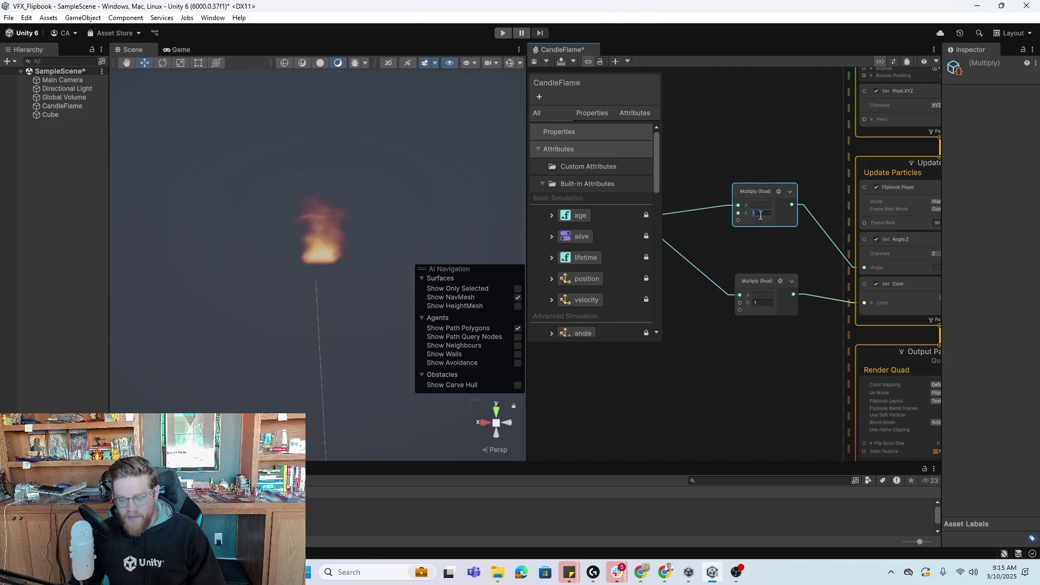
{"action": "type", "text": "30"}
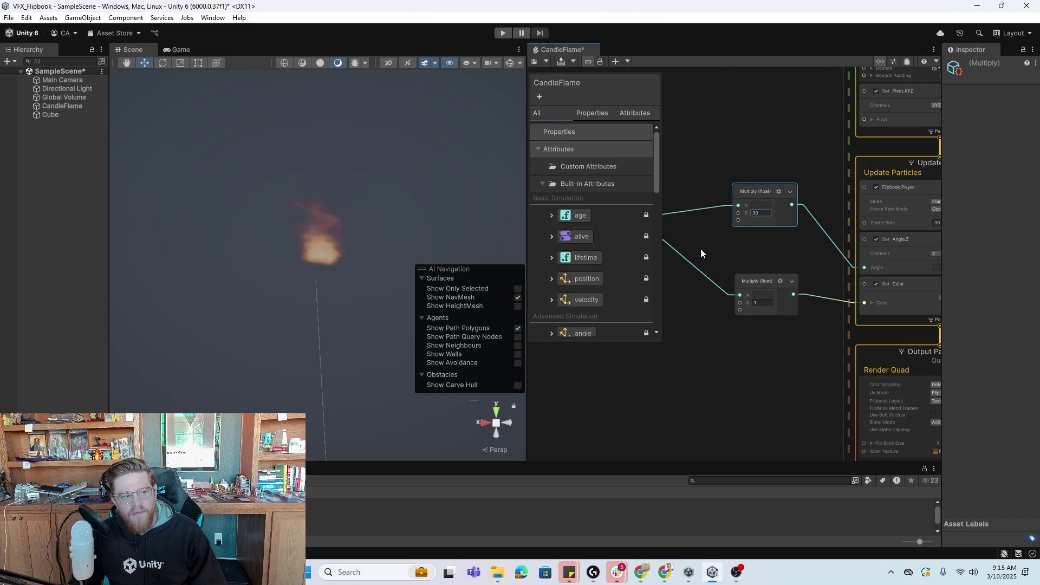
{"action": "left_click", "coordinate": [755, 212]}
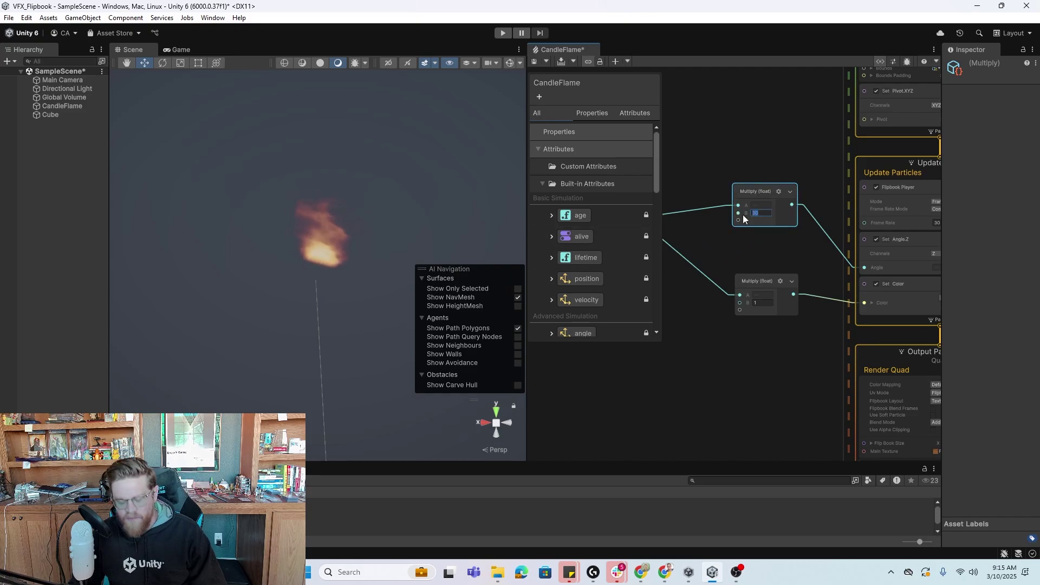
{"action": "type", "text": "10"}
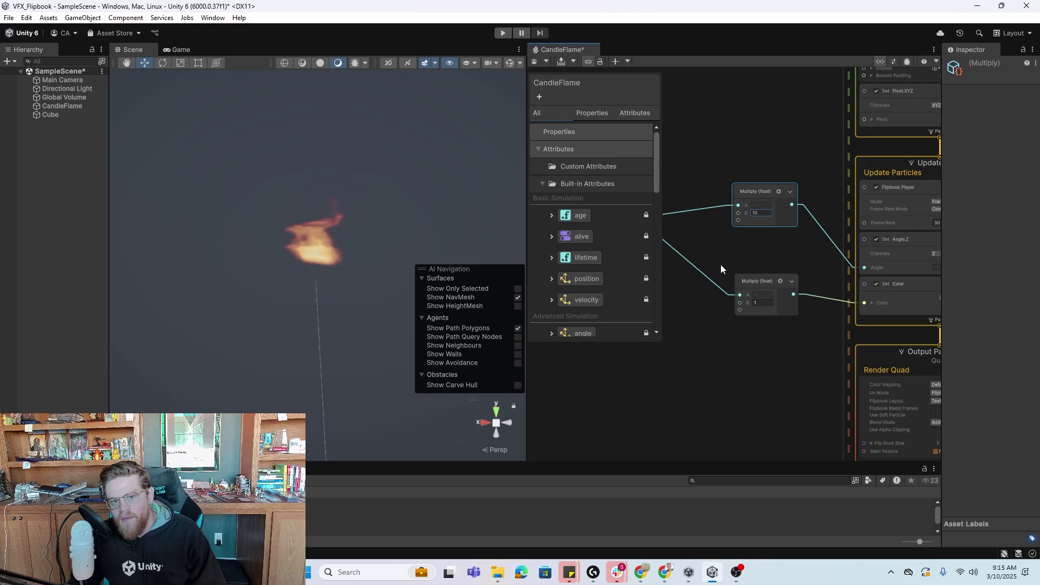
Set B of the lower Multiply feeding Set Color to 15.
{"action": "left_click", "coordinate": [771, 303]}
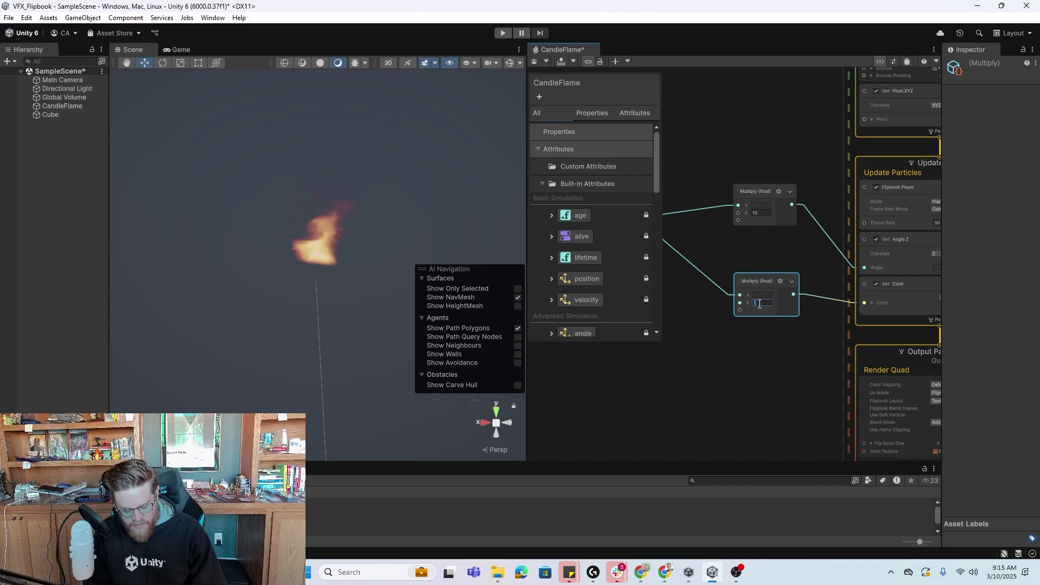
{"action": "type", "text": "25"}
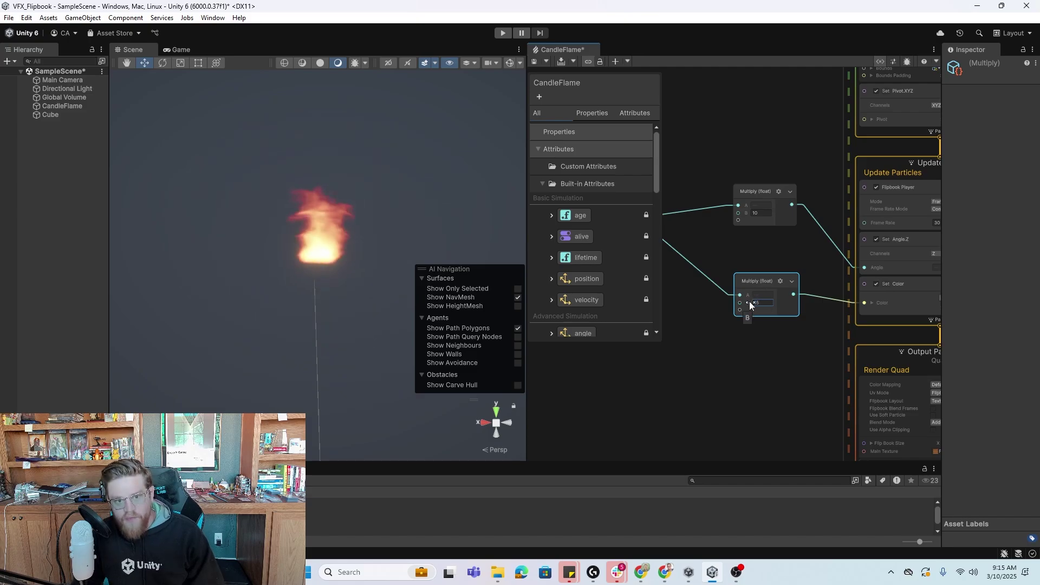
{"action": "key", "text": "a"}
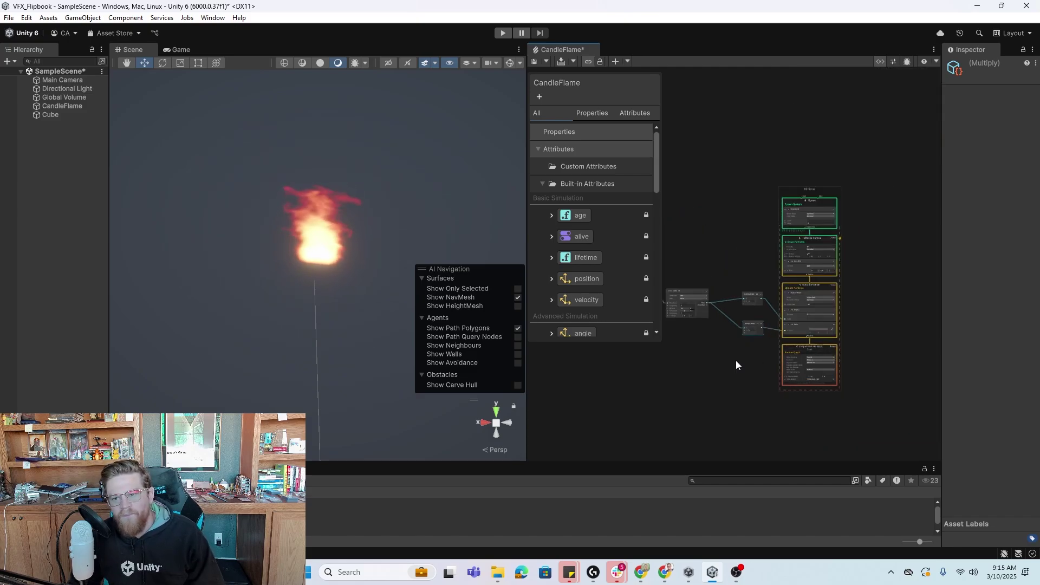
{"action": "scroll", "coordinate": [756, 349], "scroll_direction": "up", "scroll_amount": 5}
{"action": "scroll", "coordinate": [761, 353], "scroll_direction": "up", "scroll_amount": 1}
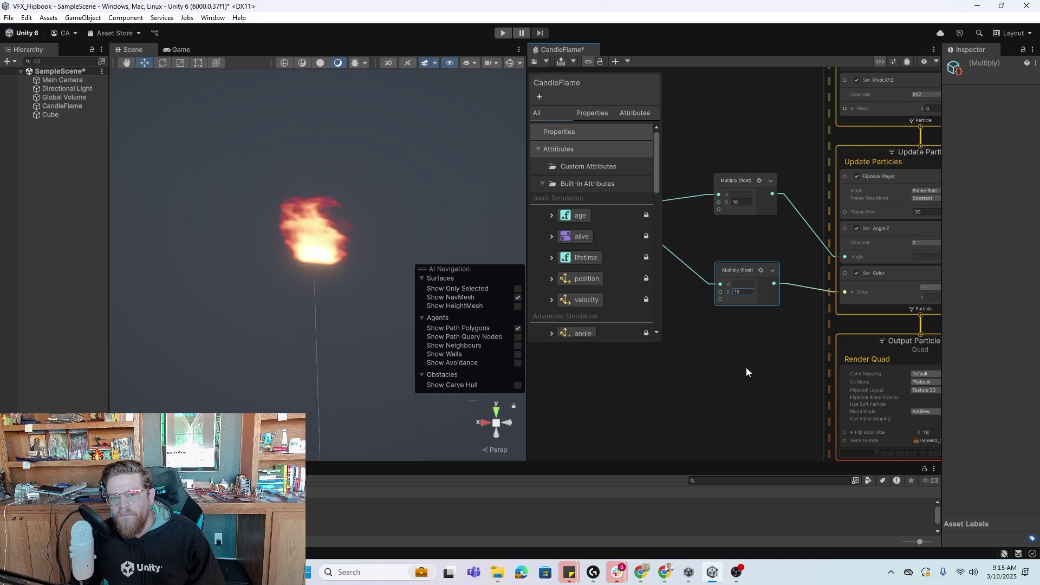
Set the Random node's minimum to -300, its maximum to 300 and its seed to 850.
{"action": "scroll", "coordinate": [796, 371], "scroll_direction": "down", "scroll_amount": 3}
{"action": "middle_click_drag", "start_coordinate": [798, 402], "coordinate": [772, 357]}
{"action": "middle_click_drag", "start_coordinate": [750, 320], "coordinate": [746, 302]}
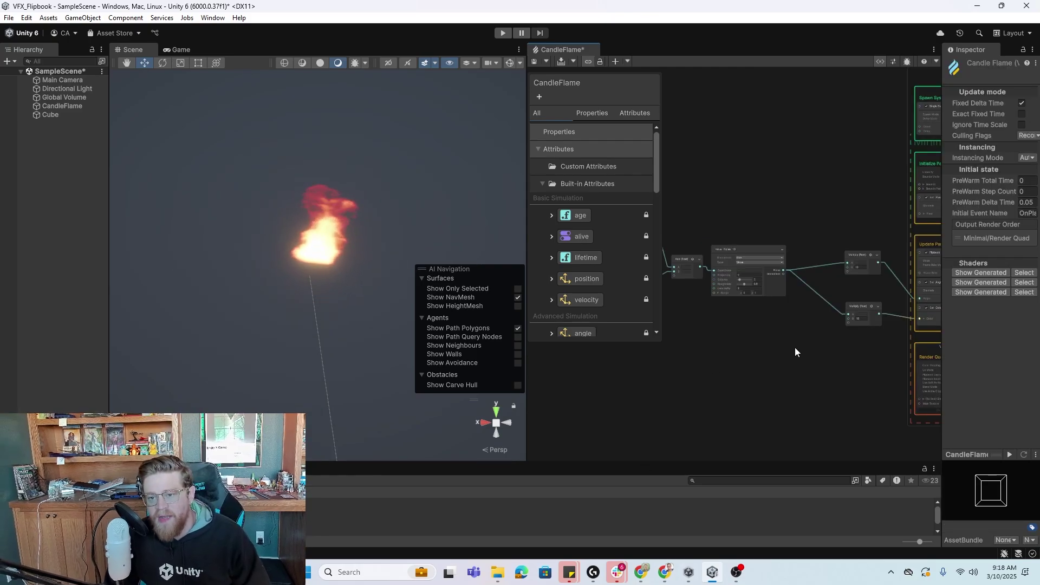
{"action": "scroll", "coordinate": [842, 362], "scroll_direction": "up", "scroll_amount": 6}
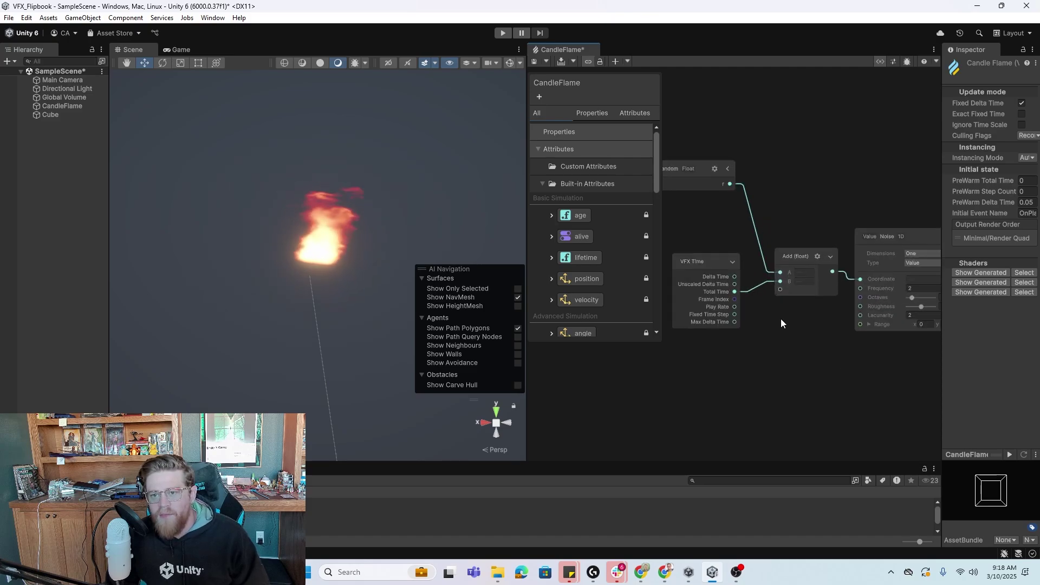
{"action": "left_click", "coordinate": [764, 198]}
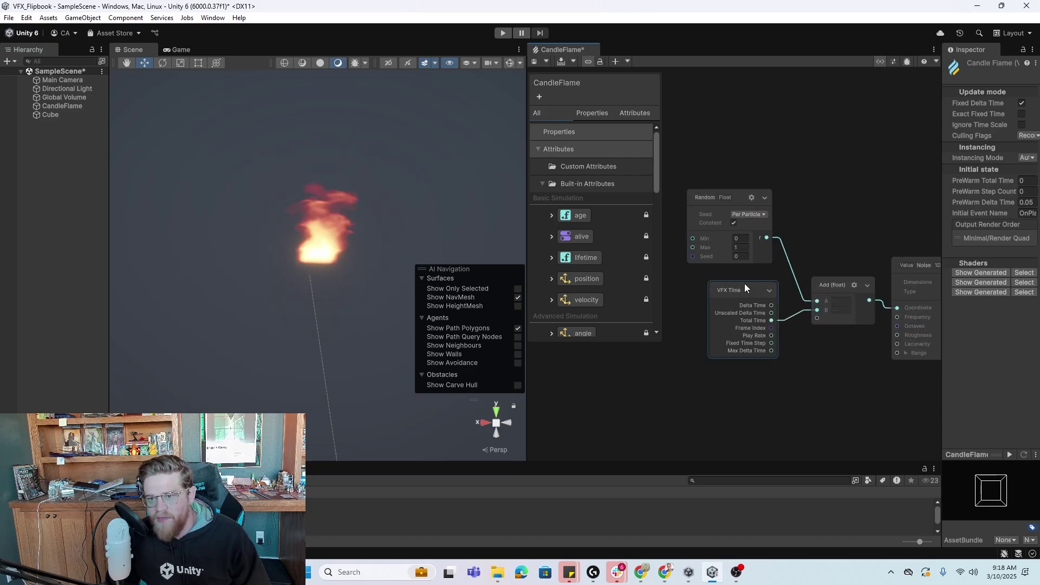
{"action": "left_click", "coordinate": [719, 239]}
{"action": "type", "text": "-300"}
{"action": "key", "text": "Tab"}
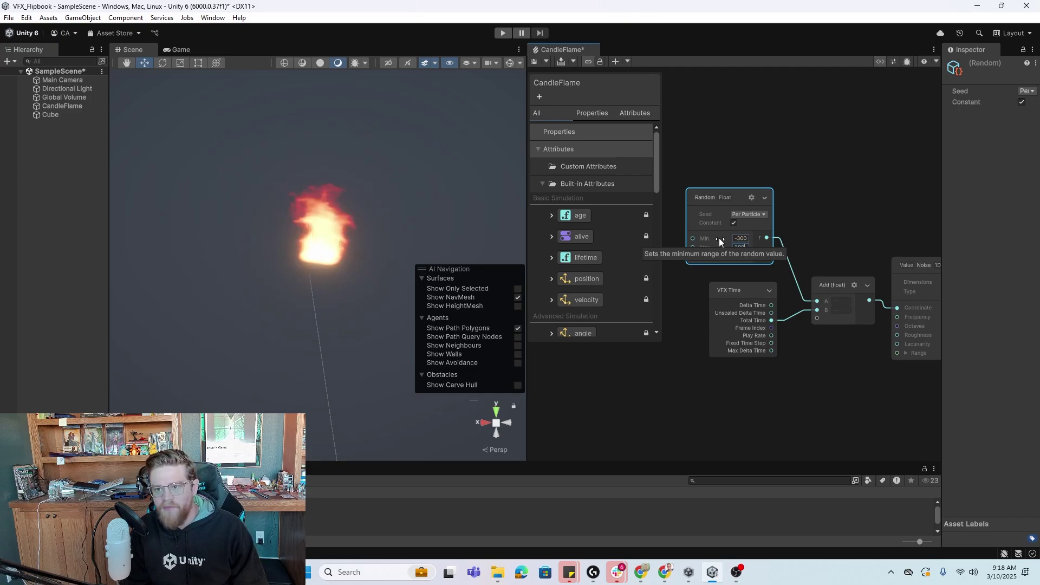
{"action": "type", "text": "300"}
{"action": "key", "text": "Tab"}
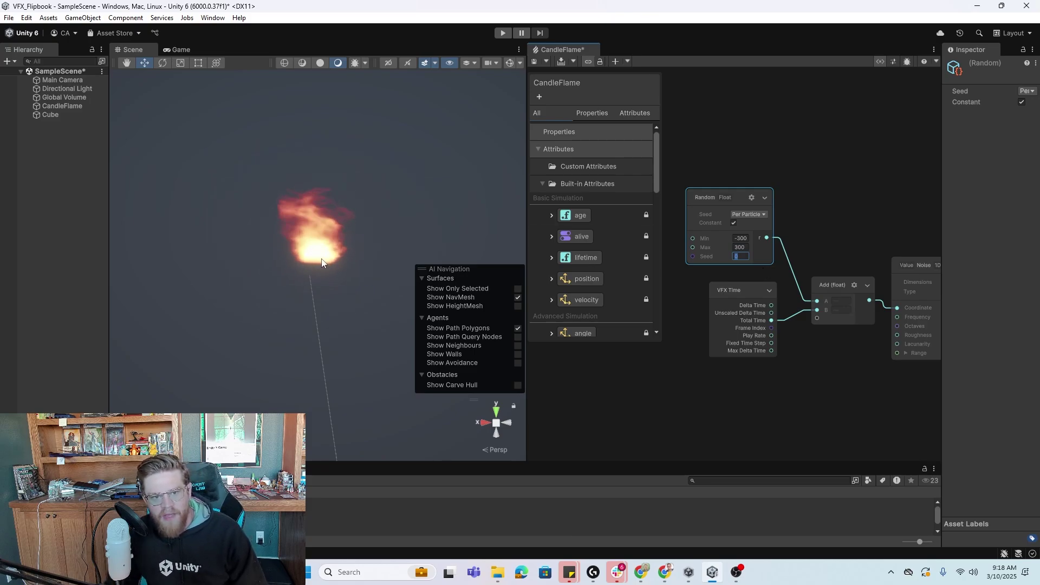
{"action": "type", "text": "8"}
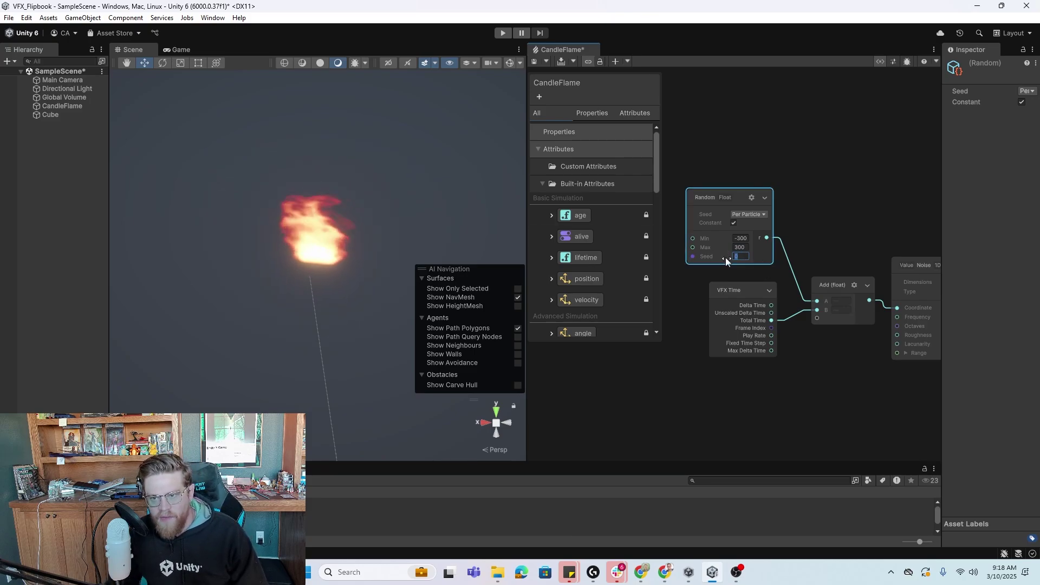
{"action": "type", "text": "50"}
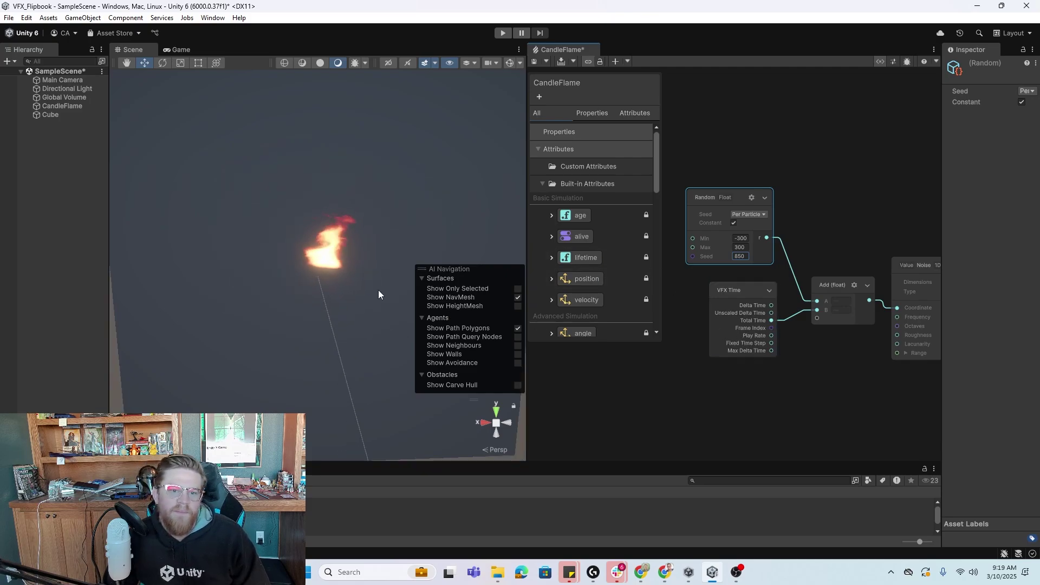
Check the Value Noise node's settings and select the flame in the scene.
{"action": "middle_click_drag", "start_coordinate": [882, 378], "coordinate": [698, 285]}
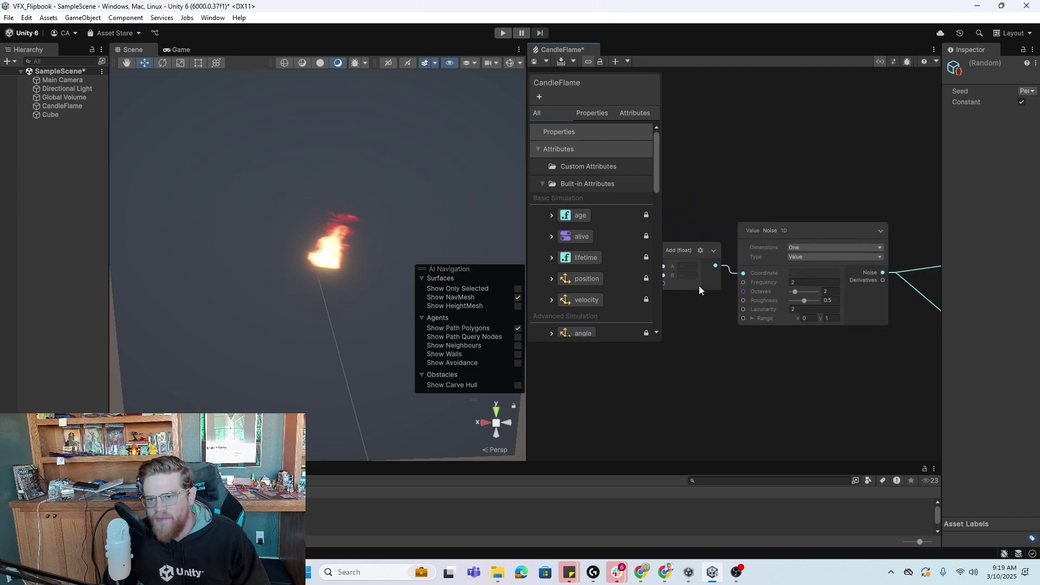
{"action": "middle_click_drag", "start_coordinate": [856, 327], "coordinate": [807, 372]}
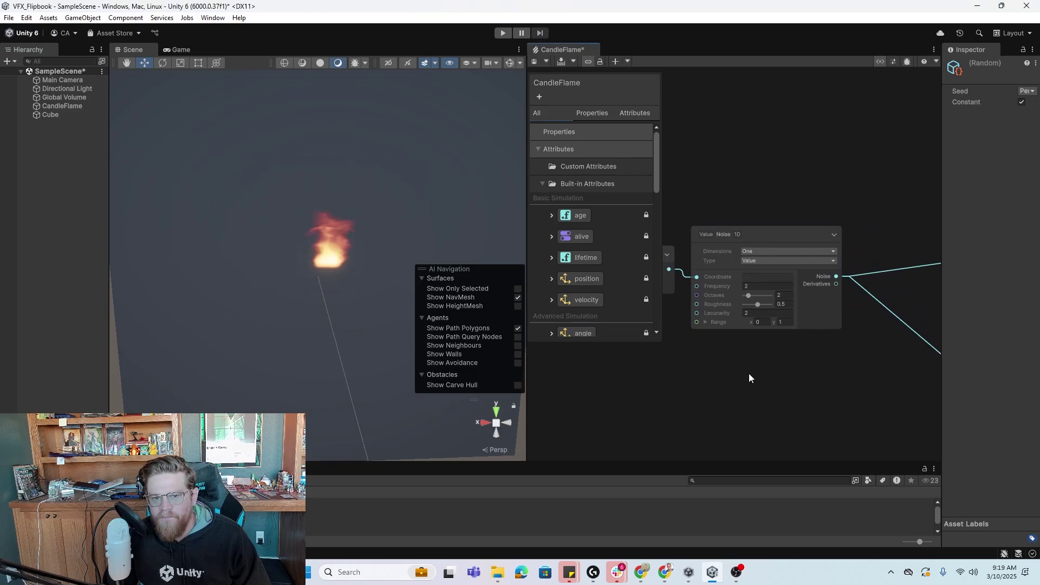
{"action": "middle_click_drag", "start_coordinate": [748, 373], "coordinate": [757, 352]}
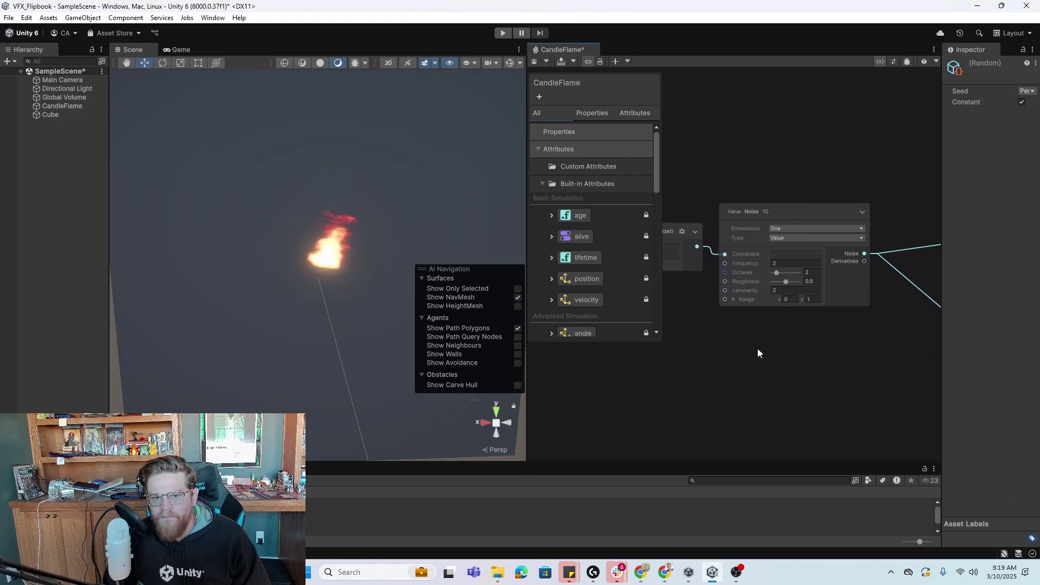
{"action": "left_click", "coordinate": [322, 266]}
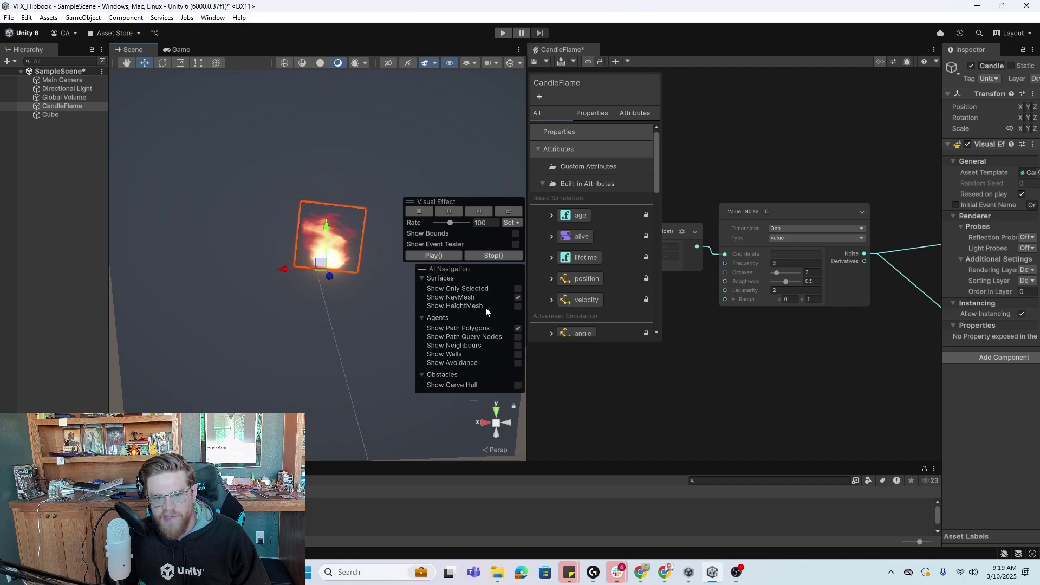
Review the settings of the Output, Spawn, Initialize and Update Particle contexts, including the pivot and the Flipbook Player.
{"action": "middle_click_drag", "start_coordinate": [862, 440], "coordinate": [677, 281]}
{"action": "scroll", "coordinate": [824, 365], "scroll_direction": "up", "scroll_amount": 5}
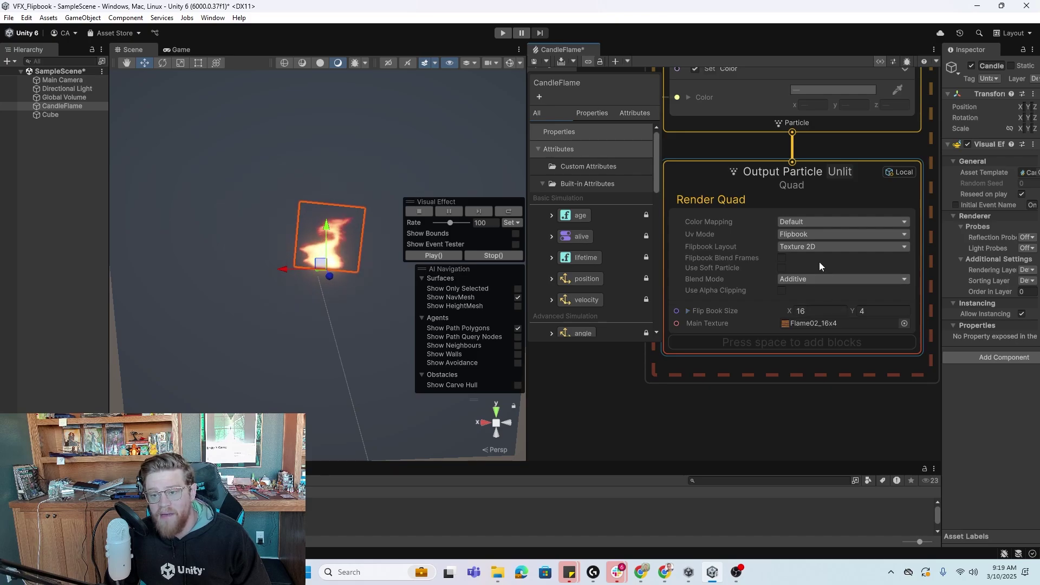
{"action": "scroll", "coordinate": [869, 170], "scroll_direction": "up", "scroll_amount": 6}
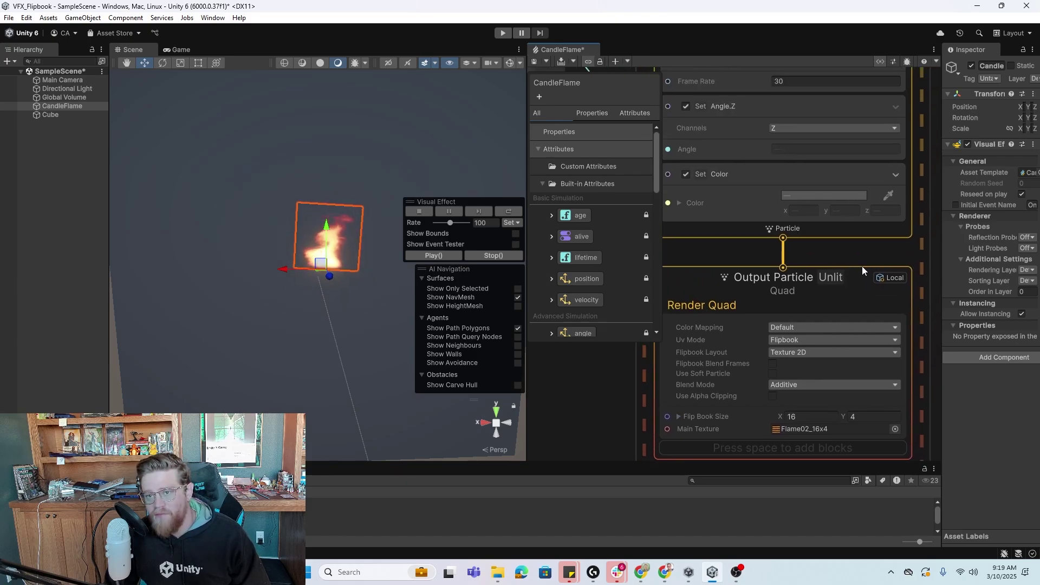
{"action": "scroll", "coordinate": [863, 387], "scroll_direction": "up", "scroll_amount": 3}
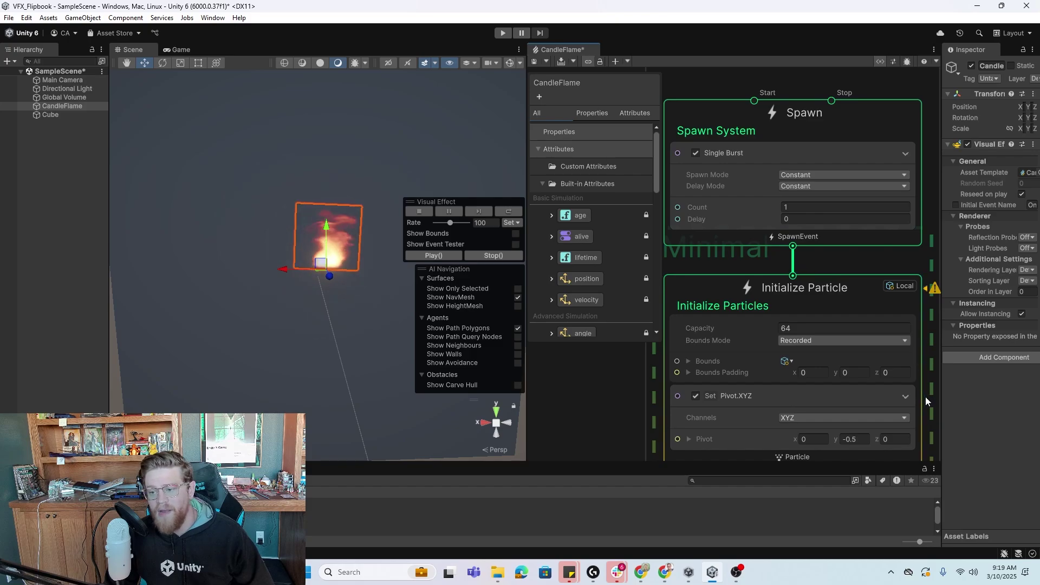
{"action": "middle_click_drag", "start_coordinate": [925, 396], "coordinate": [896, 254]}
{"action": "left_click", "coordinate": [813, 297]}
{"action": "type", "text": "-"}
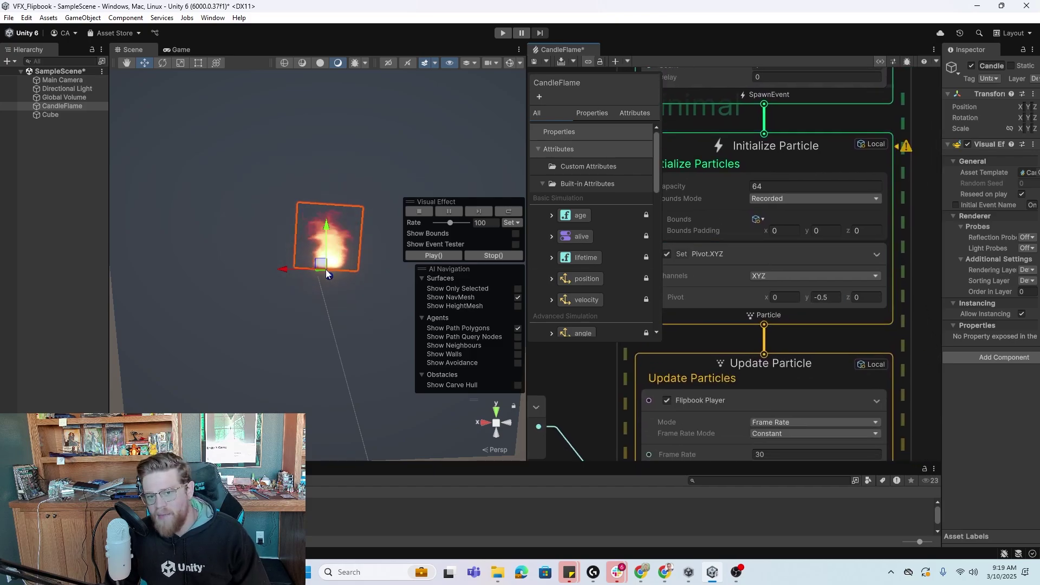
{"action": "middle_click_drag", "start_coordinate": [814, 348], "coordinate": [842, 148]}
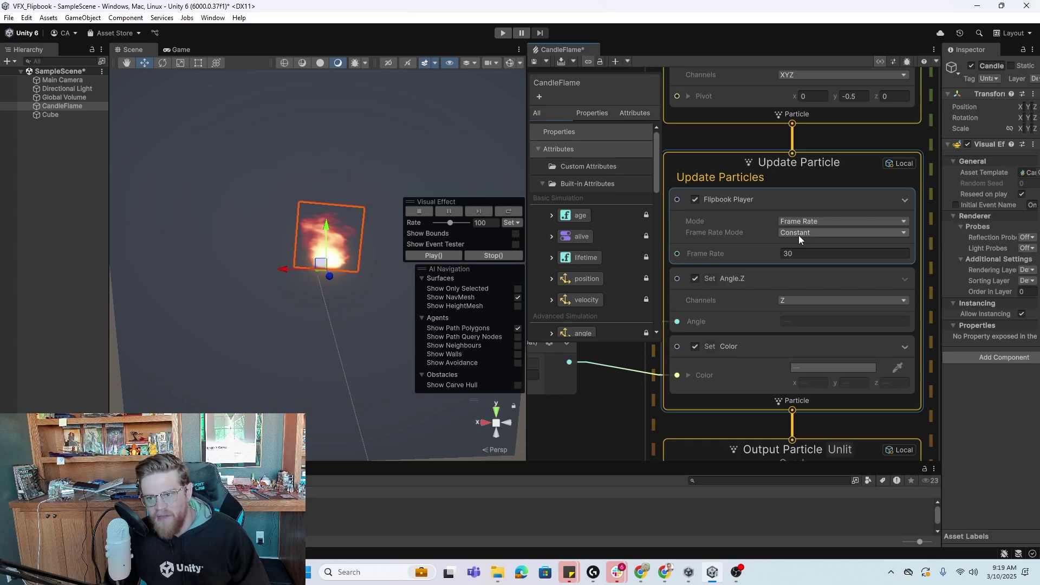
{"action": "middle_click_drag", "start_coordinate": [924, 314], "coordinate": [968, 291]}
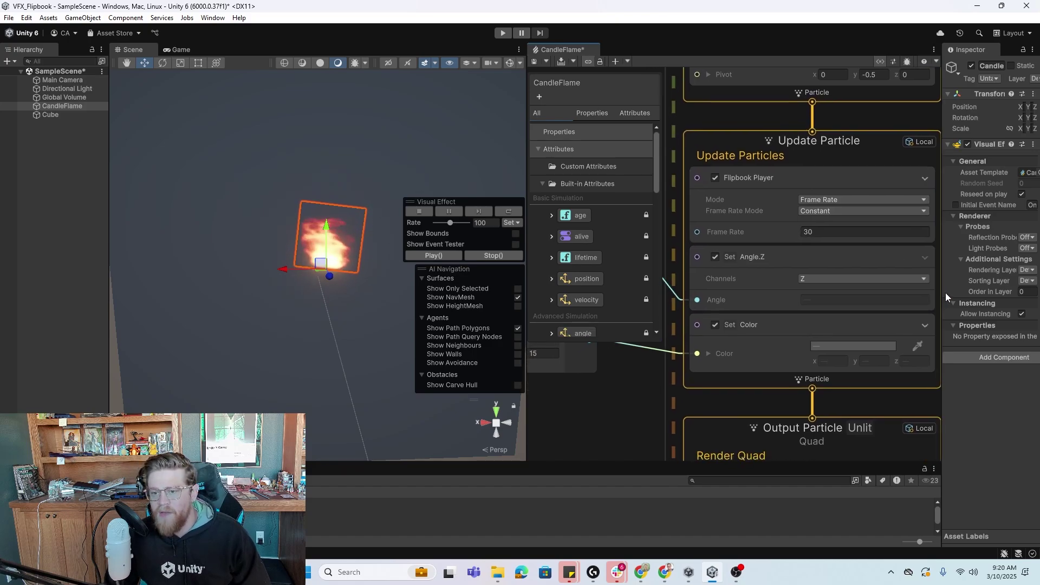
Review the operator chain from Random and VFX Time through Add, Value Noise and both Multiply nodes to the particle contexts.
{"action": "middle_click_drag", "start_coordinate": [681, 404], "coordinate": [945, 392]}
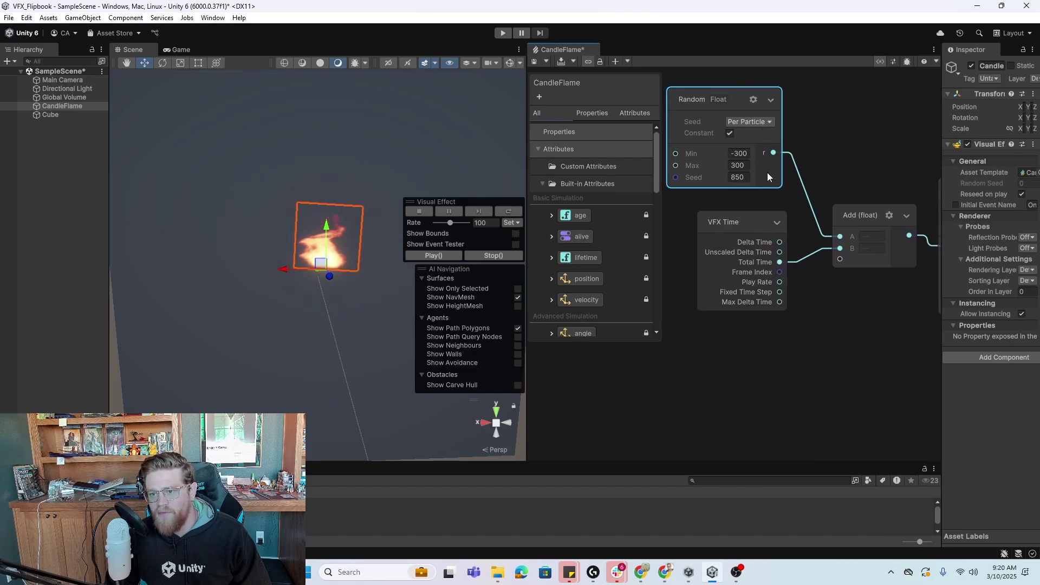
{"action": "middle_click_drag", "start_coordinate": [871, 323], "coordinate": [726, 376]}
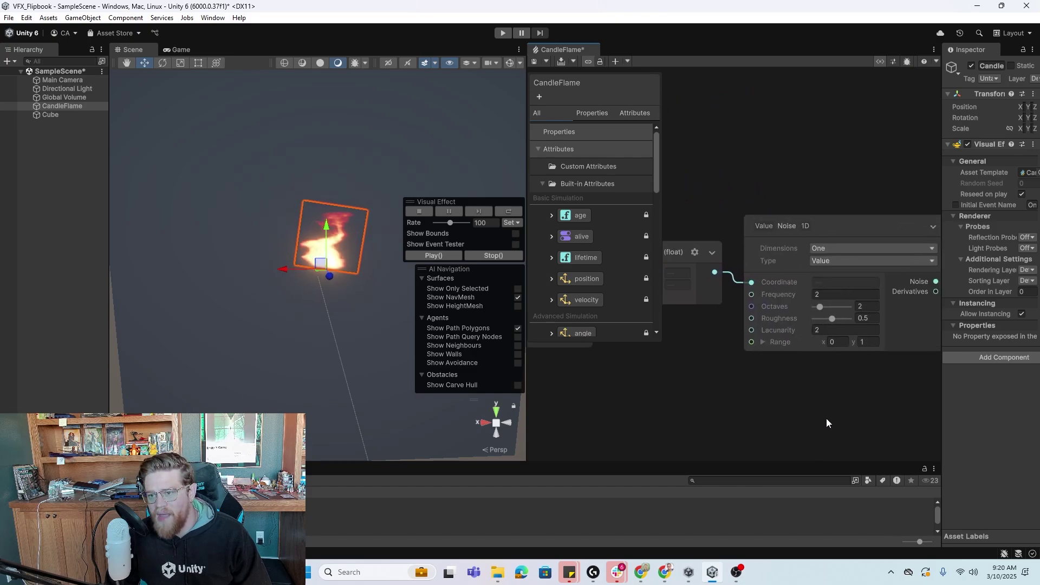
{"action": "middle_click_drag", "start_coordinate": [823, 421], "coordinate": [712, 362]}
{"action": "middle_click_drag", "start_coordinate": [843, 376], "coordinate": [734, 346]}
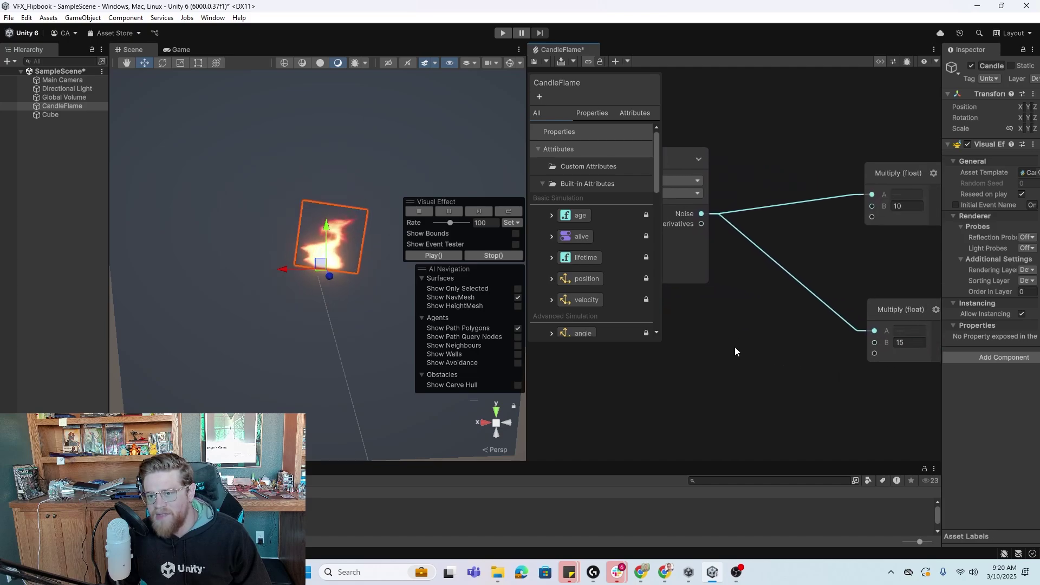
{"action": "middle_click_drag", "start_coordinate": [827, 375], "coordinate": [752, 345]}
{"action": "middle_click_drag", "start_coordinate": [846, 294], "coordinate": [696, 222]}
{"action": "middle_click_drag", "start_coordinate": [785, 369], "coordinate": [662, 177]}
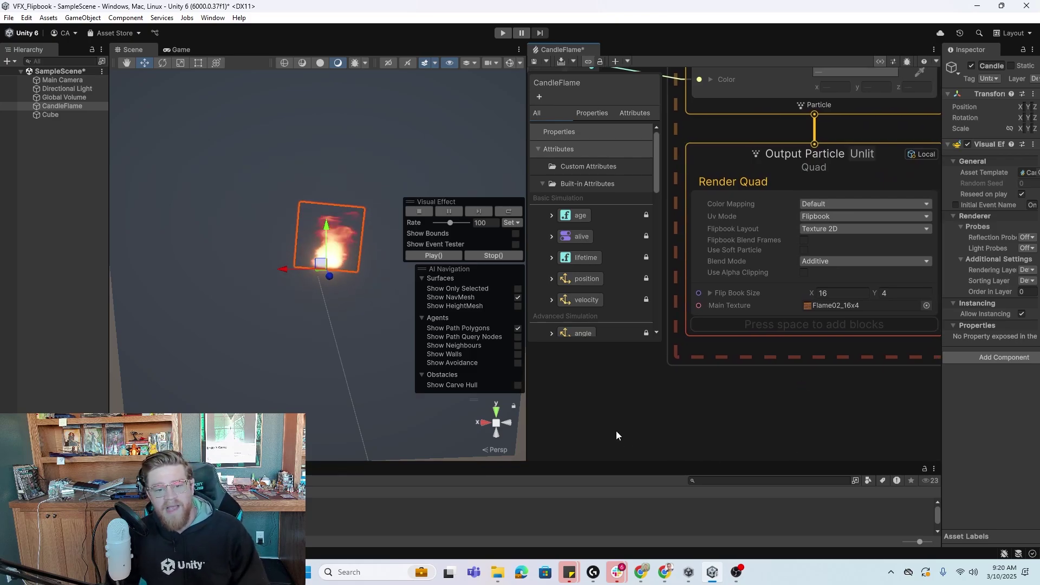
Inspect the flame in the scene from different angles against the cube behind it.
{"action": "left_click", "coordinate": [301, 382]}
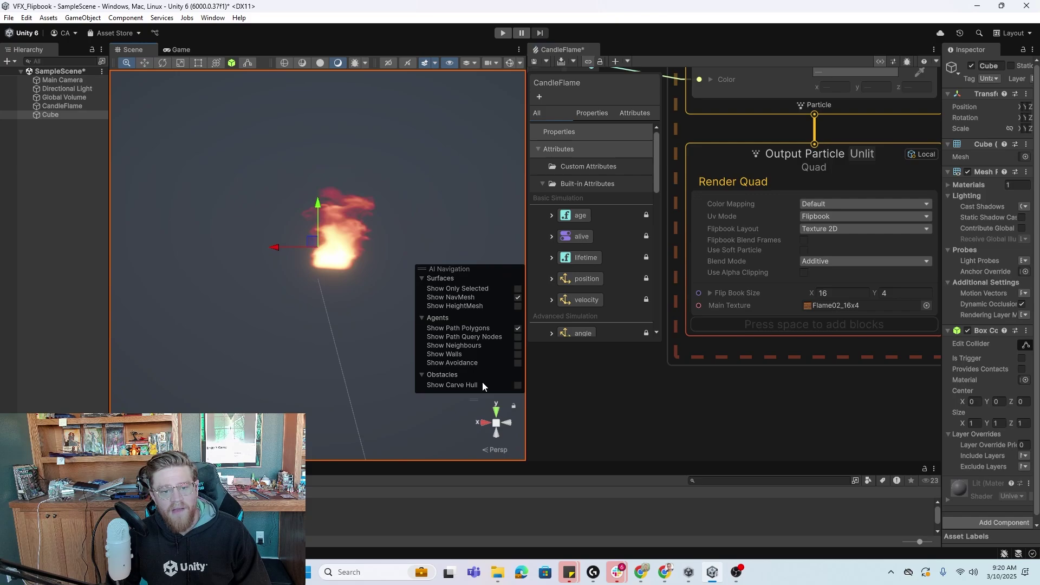
{"action": "left_click_drag", "start_coordinate": [366, 324], "coordinate": [405, 319], "text": "alt"}
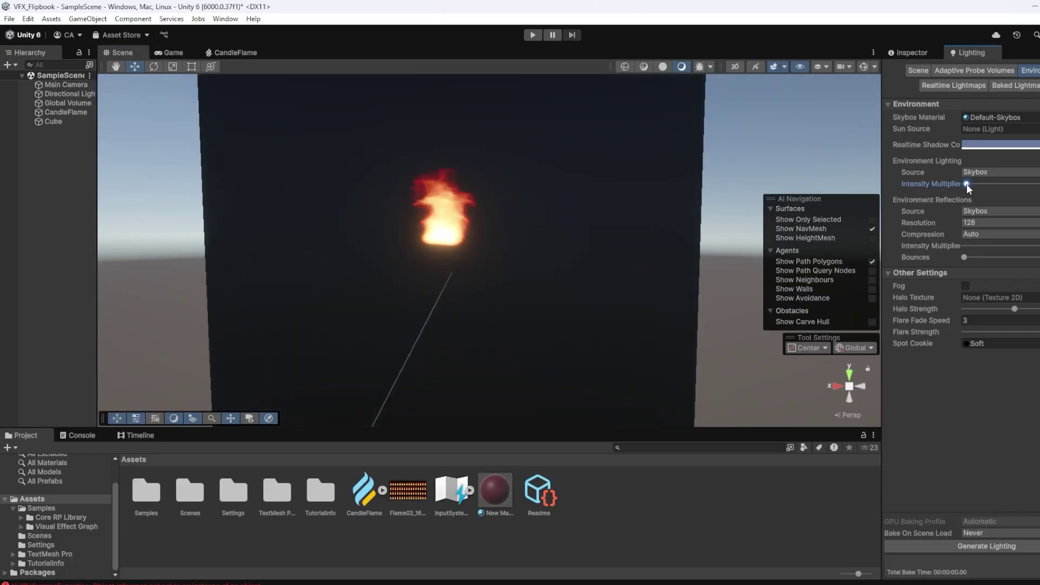
{"action": "left_click_drag", "start_coordinate": [523, 235], "coordinate": [501, 236], "text": "alt"}
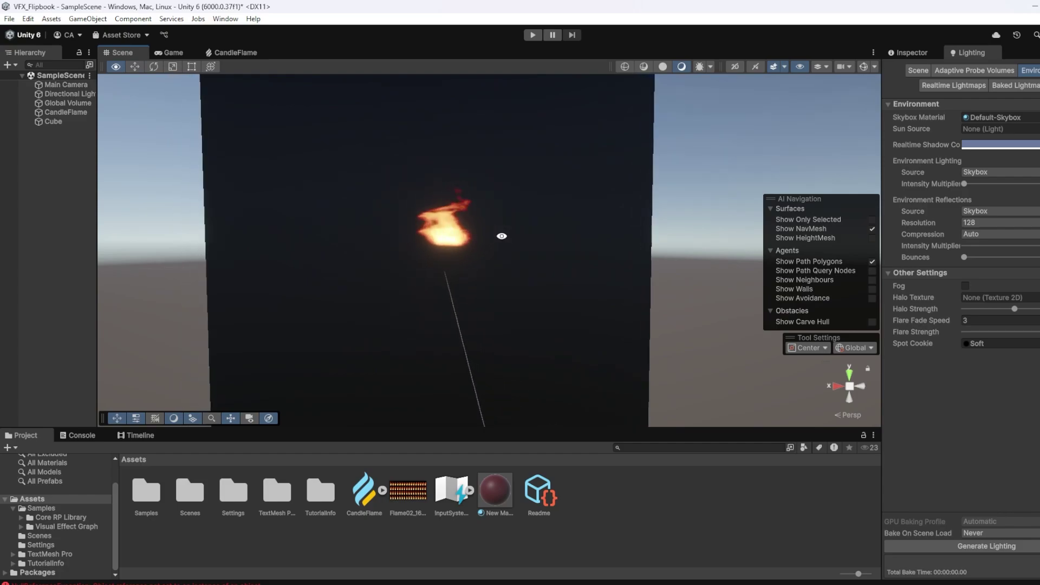